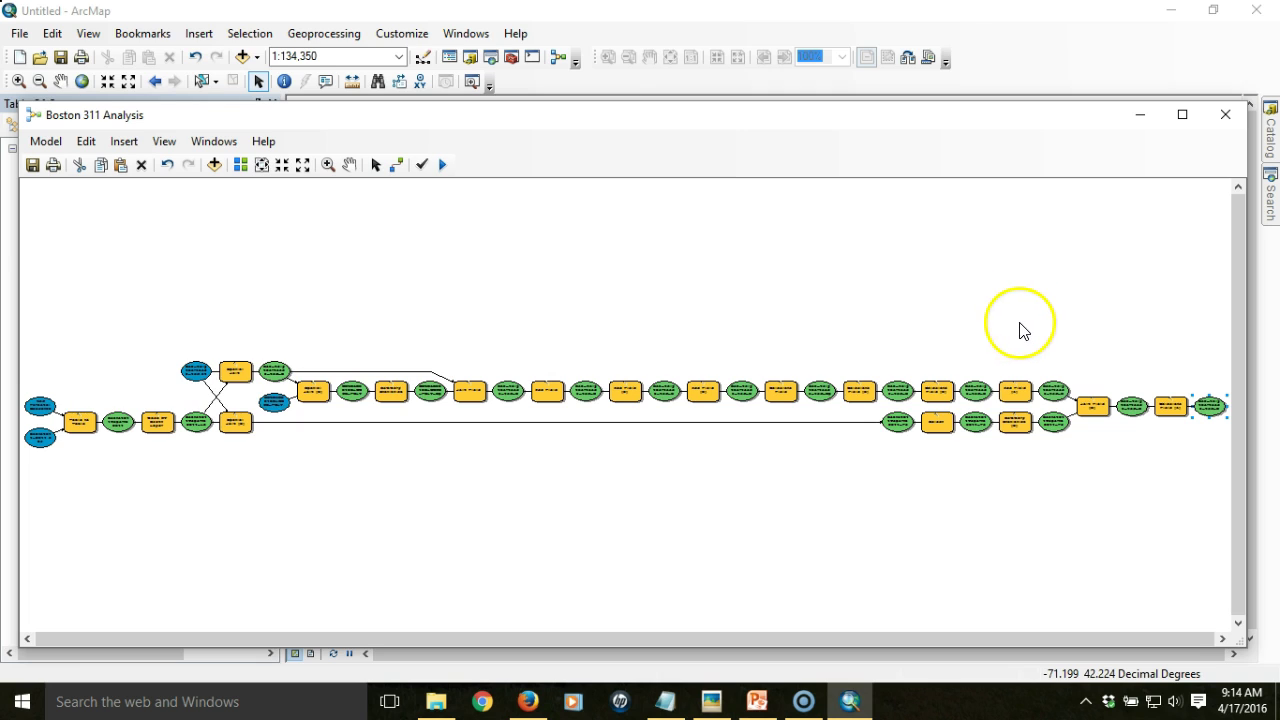
Symbolize the neighborhoods with graduated colors on Reports Per Person, classified by Quantile
click(1140, 117)
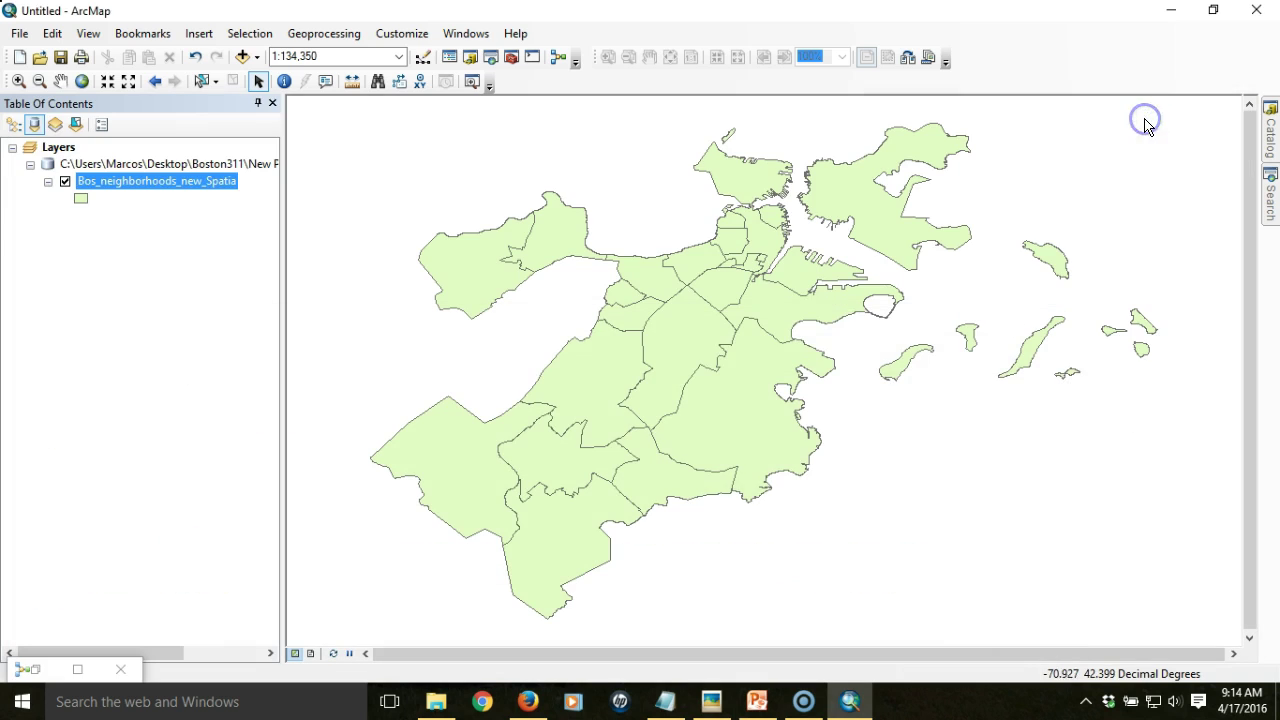
double_click(183, 188)
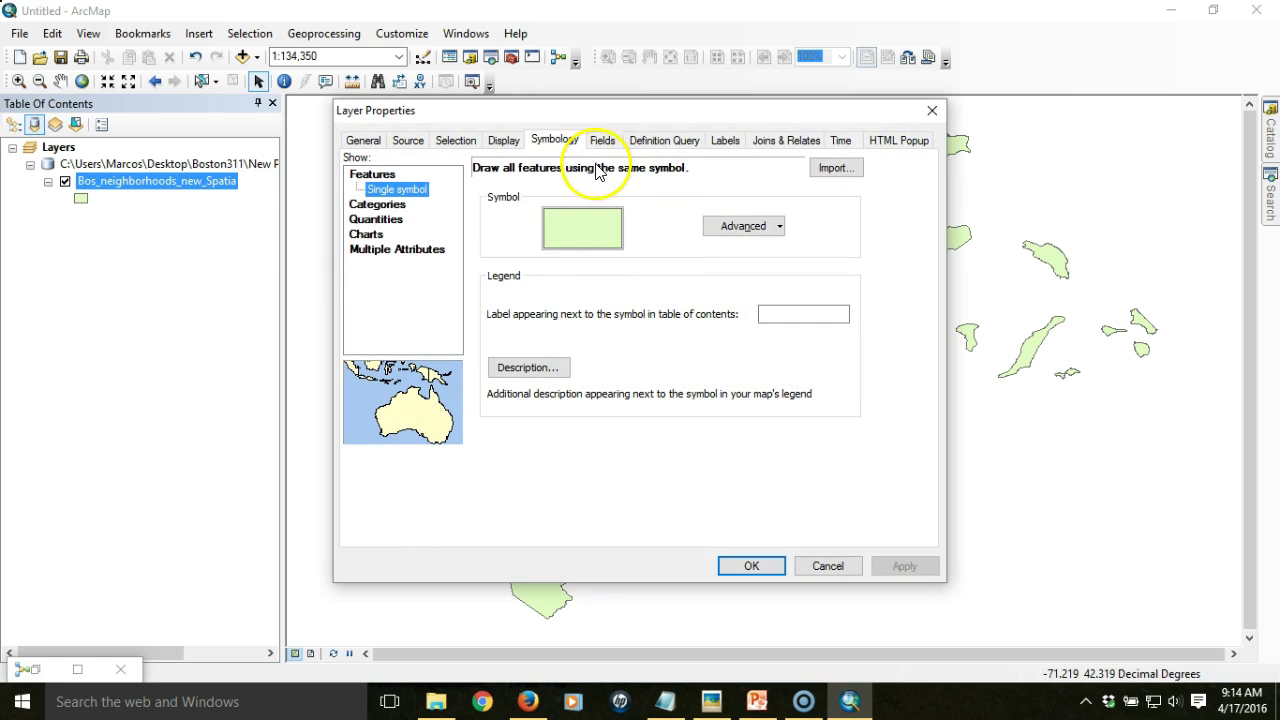
click(385, 220)
click(670, 206)
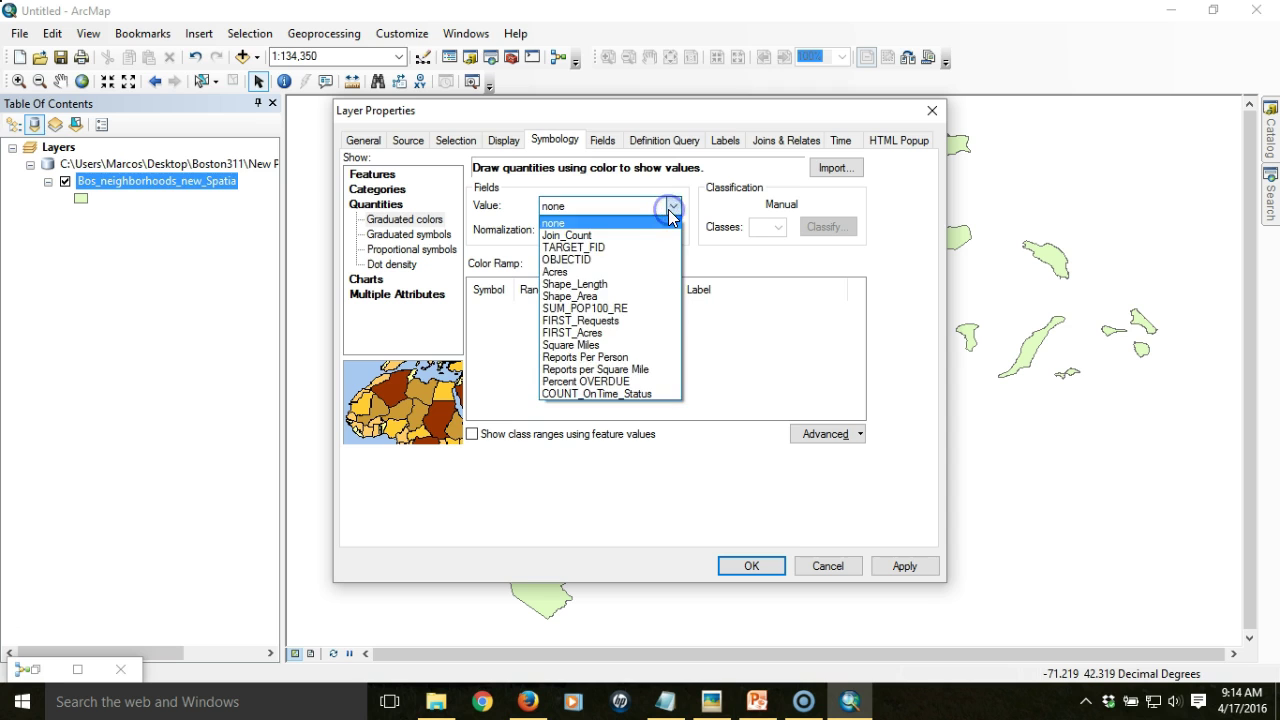
click(622, 358)
click(818, 228)
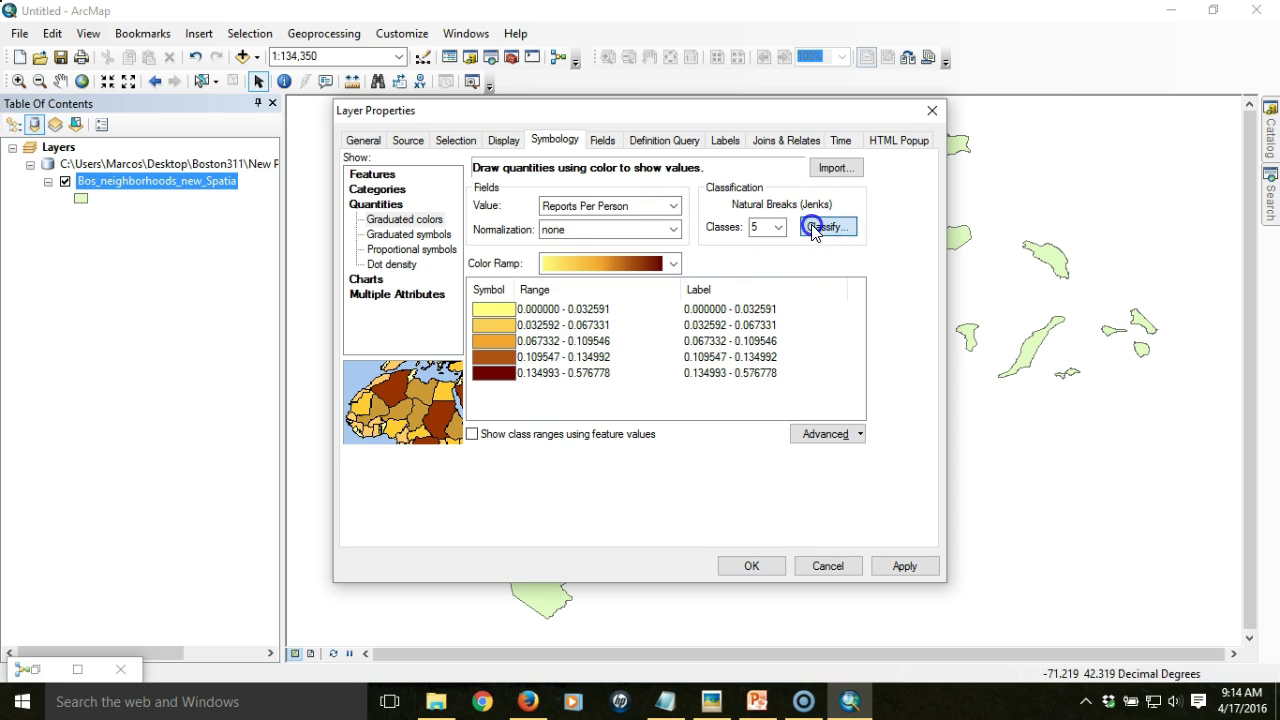
click(667, 165)
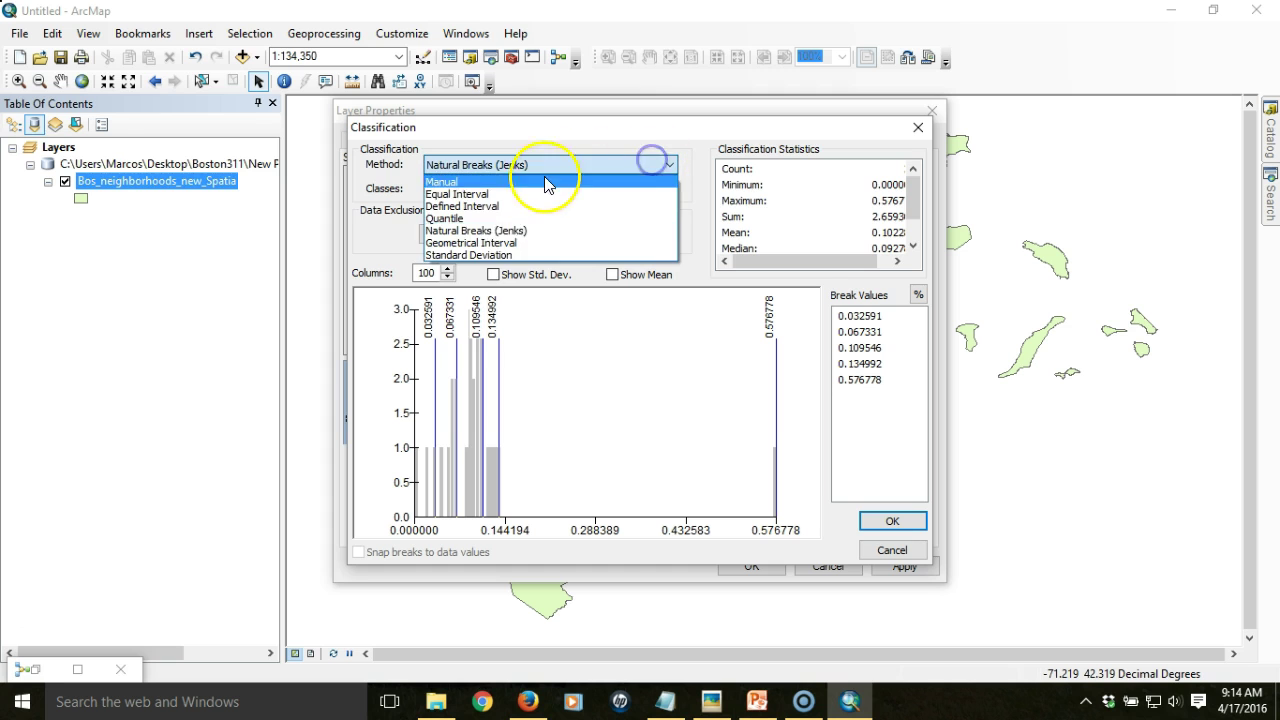
click(510, 218)
click(891, 521)
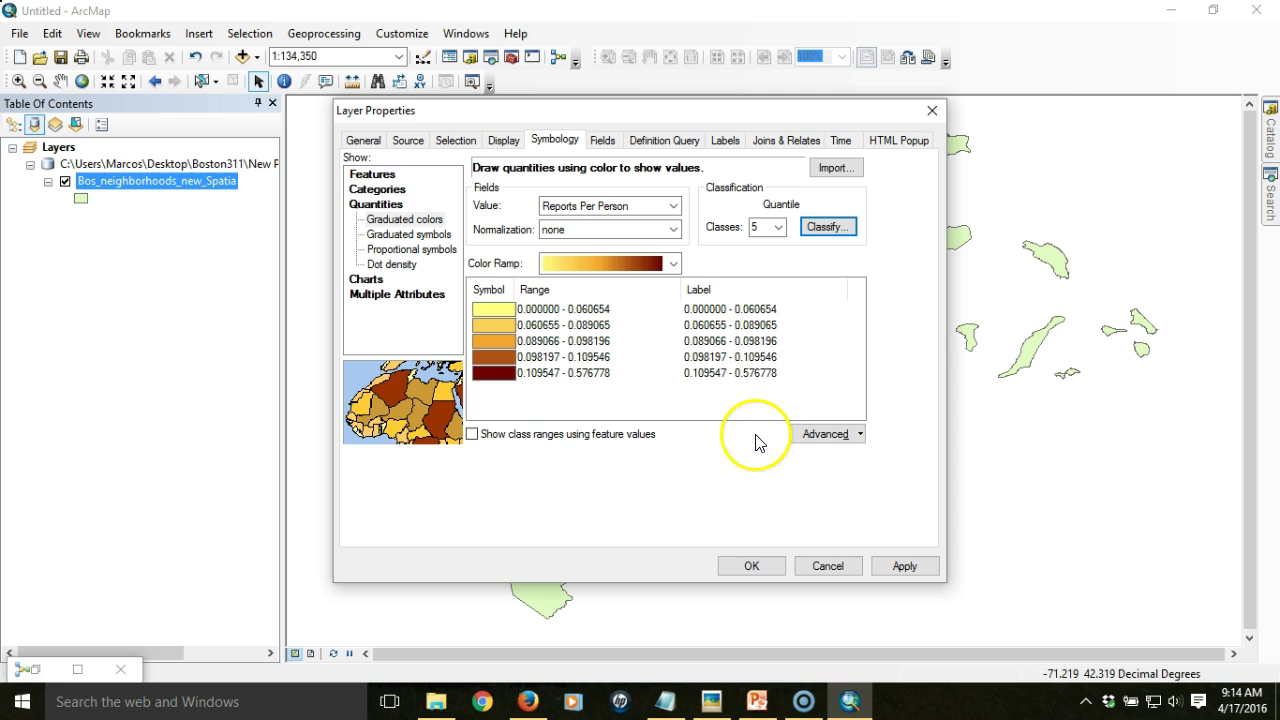
Round the class labels to 2 decimal places and apply the symbology to the map
right_click(745, 292)
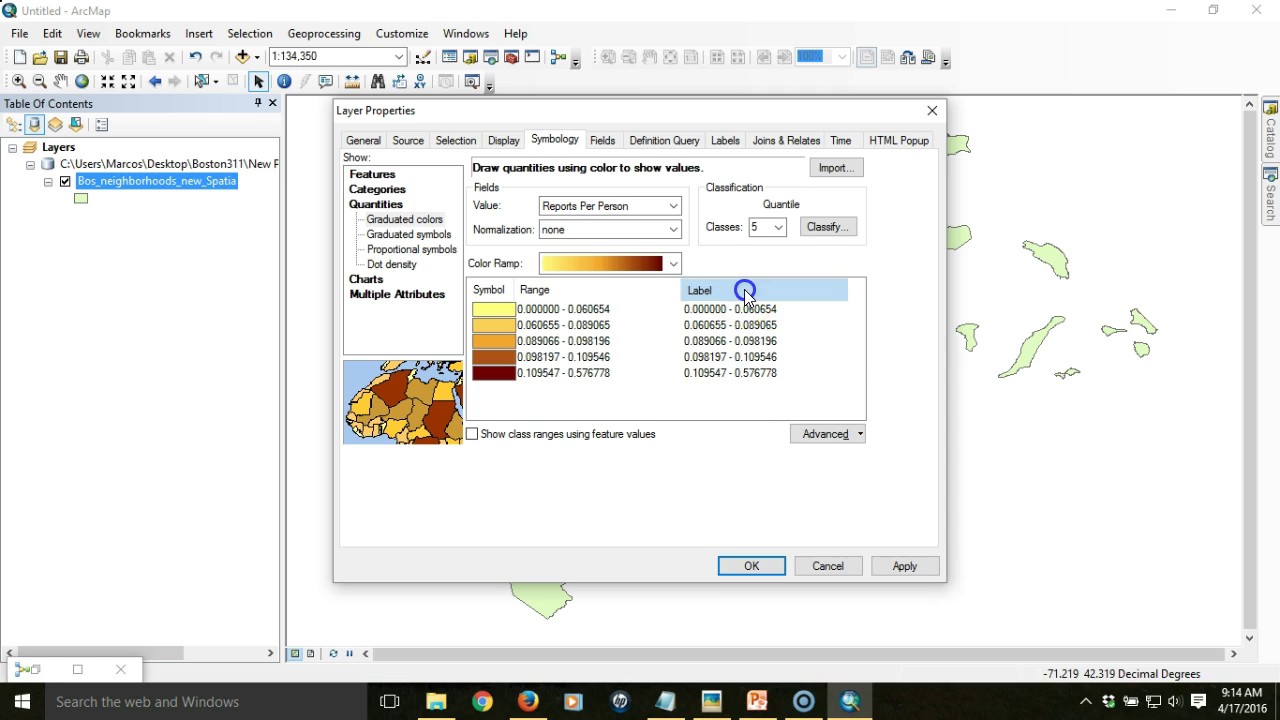
click(817, 323)
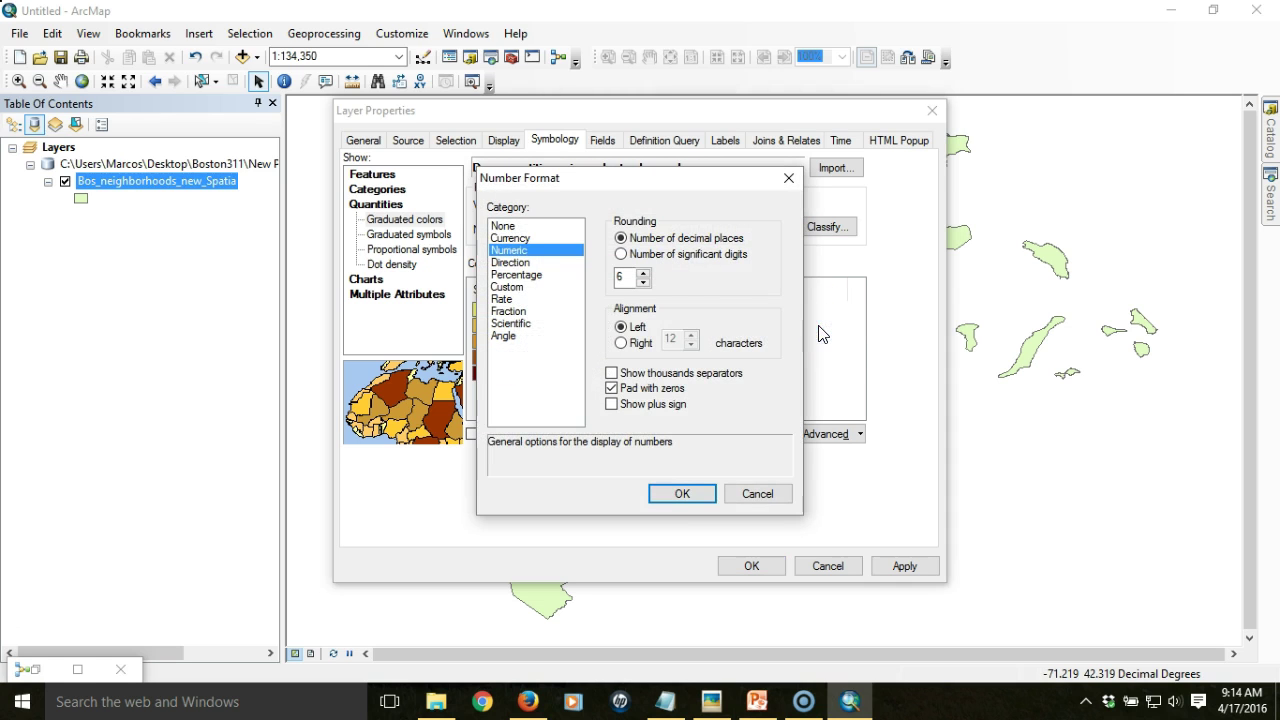
click(645, 283)
click(645, 283)
click(685, 496)
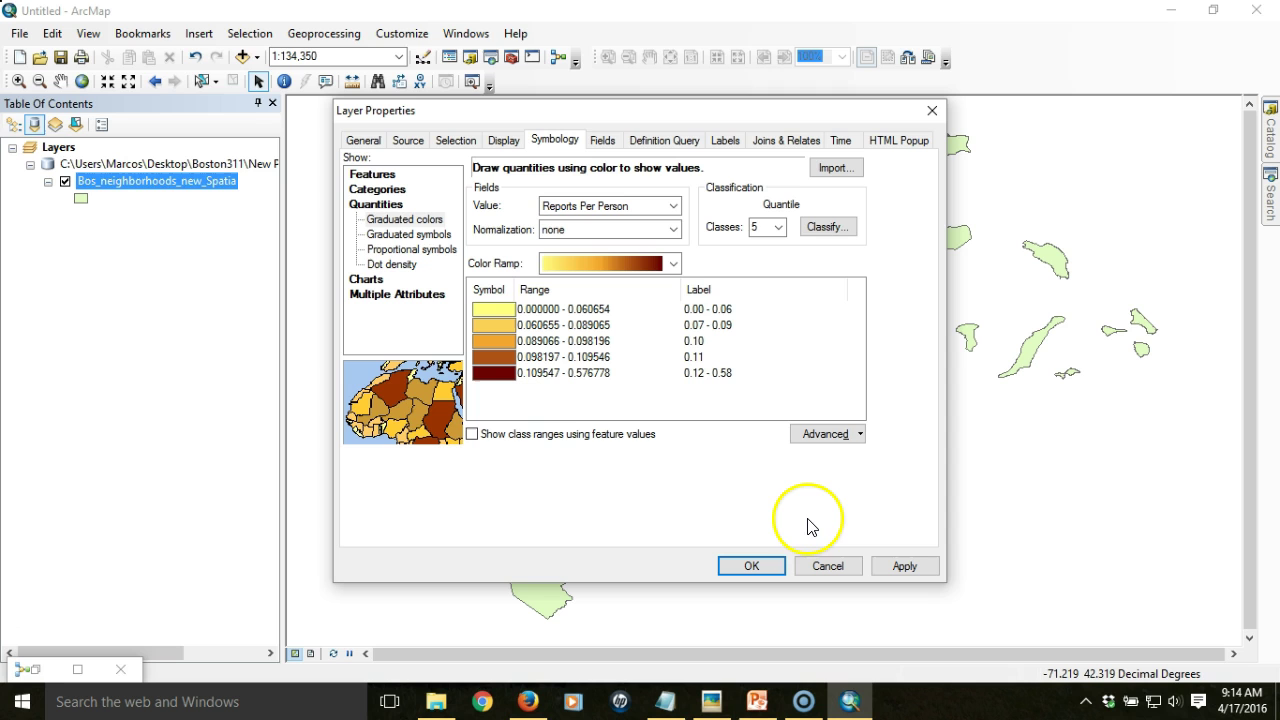
click(749, 566)
Begin saving the neighborhoods layer as a layer file in the Boston311 folder
right_click(182, 183)
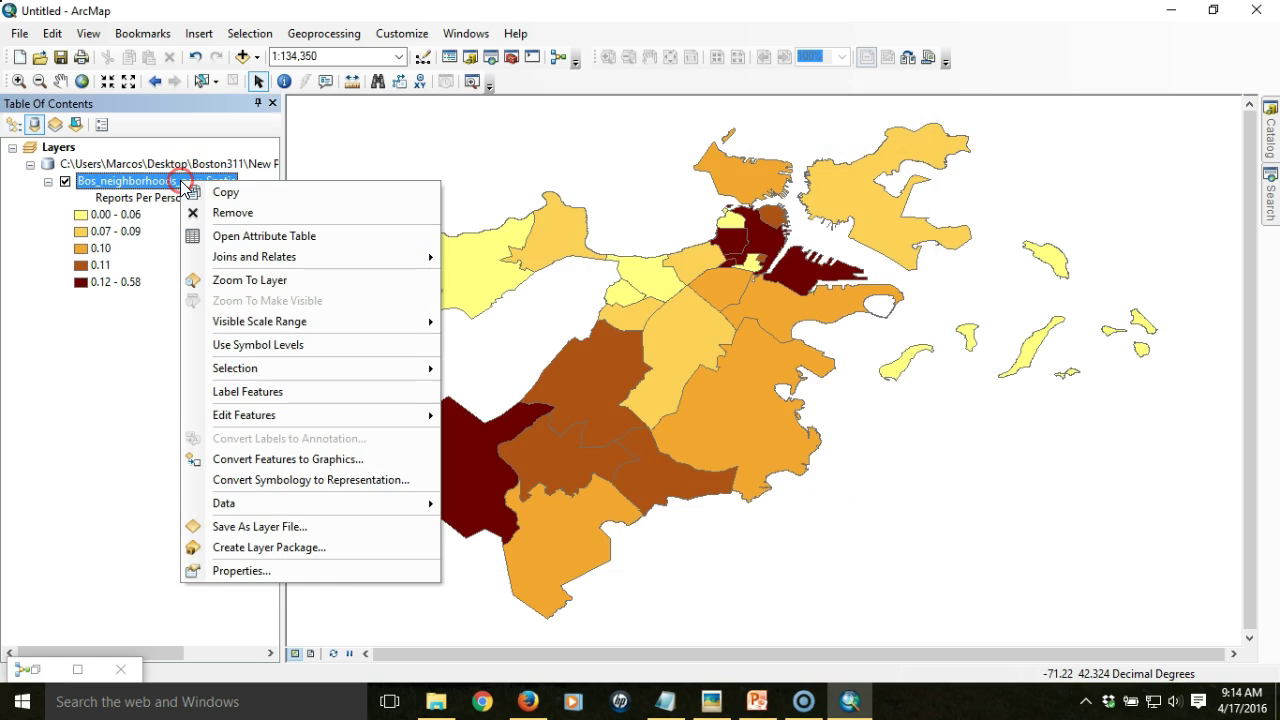
mouse_move(320, 506)
click(335, 527)
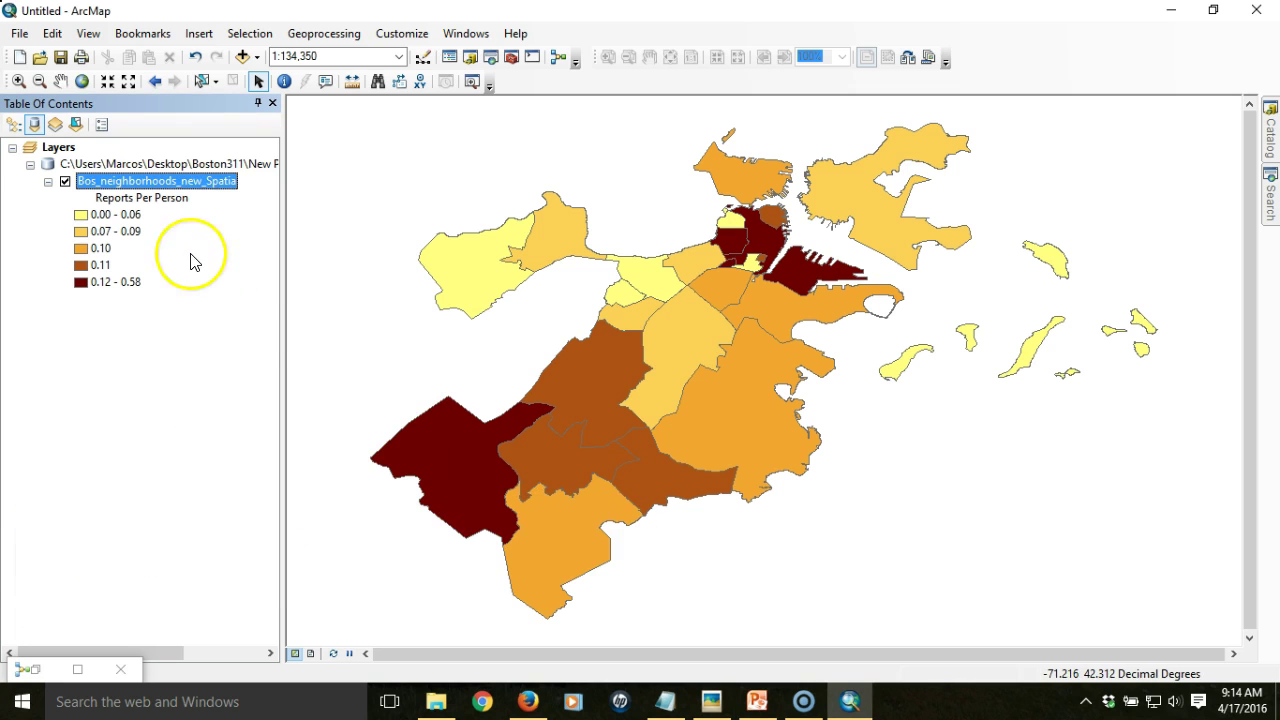
right_click(182, 190)
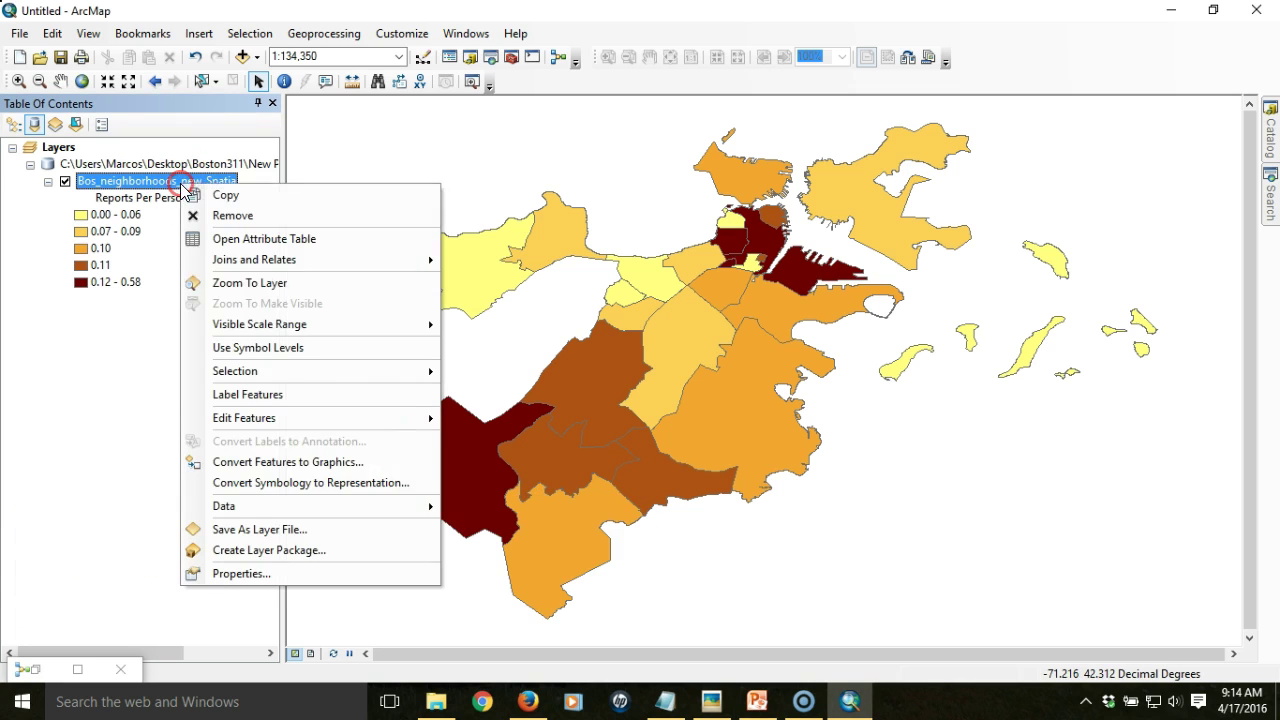
click(304, 530)
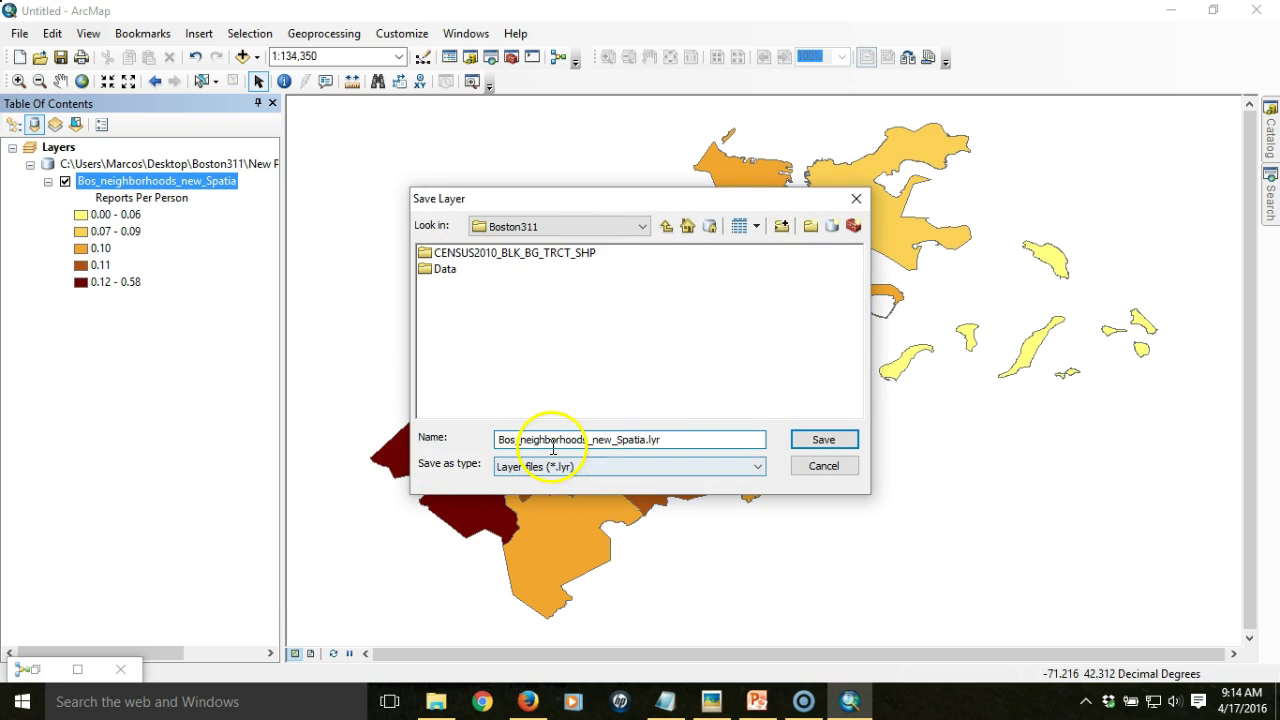
click(642, 226)
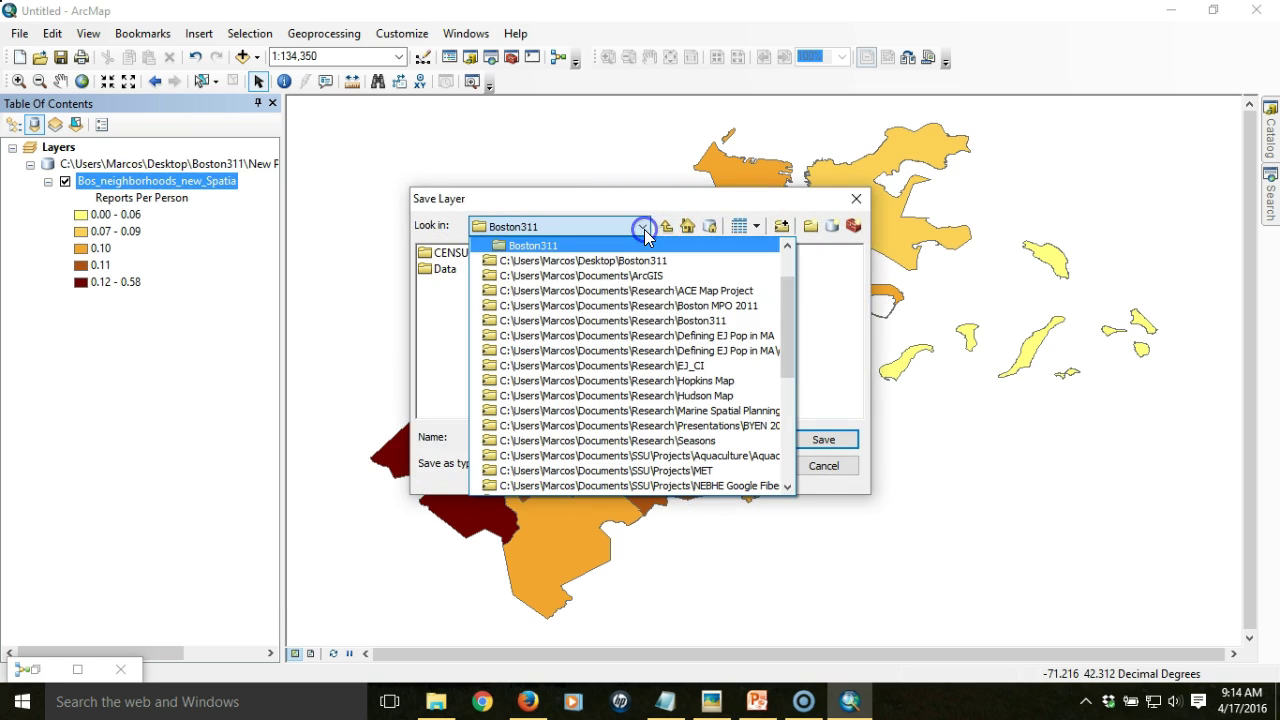
scroll(714, 315, up, 2)
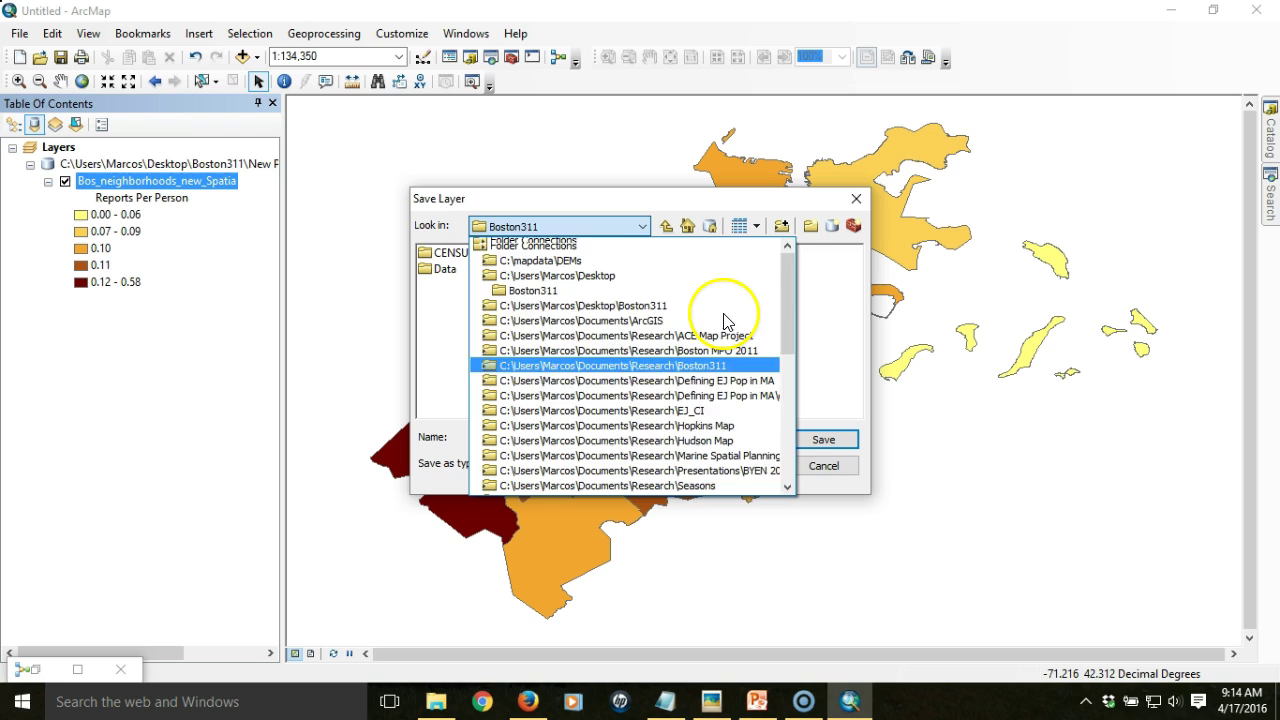
click(572, 306)
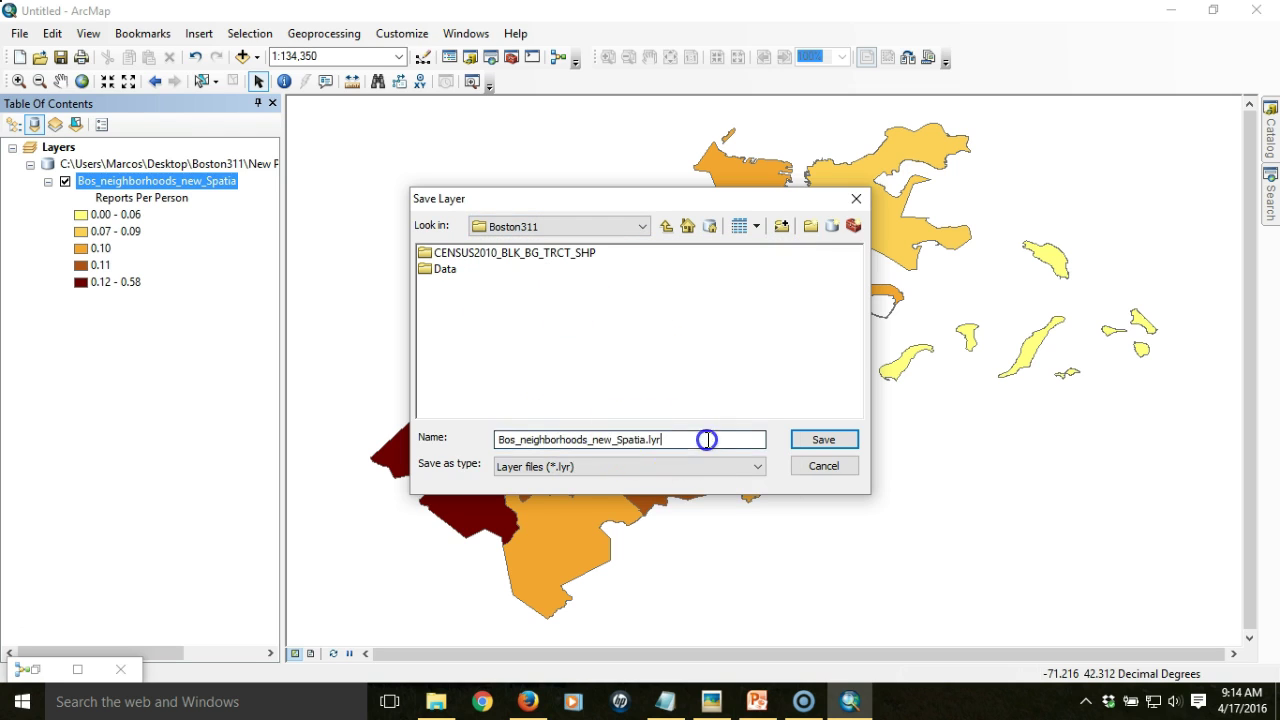
Name the layer file 'Reports Per Person' and save it
drag(706, 439, 370, 447)
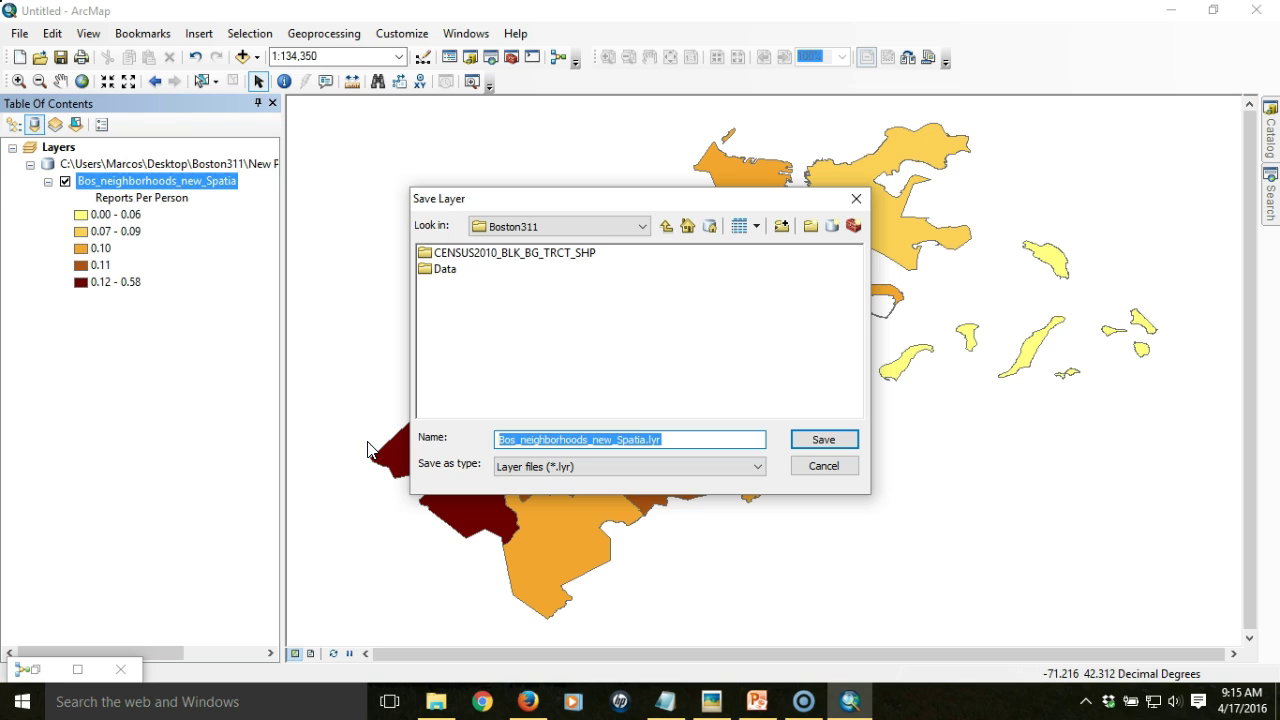
text(Reports Per Person)
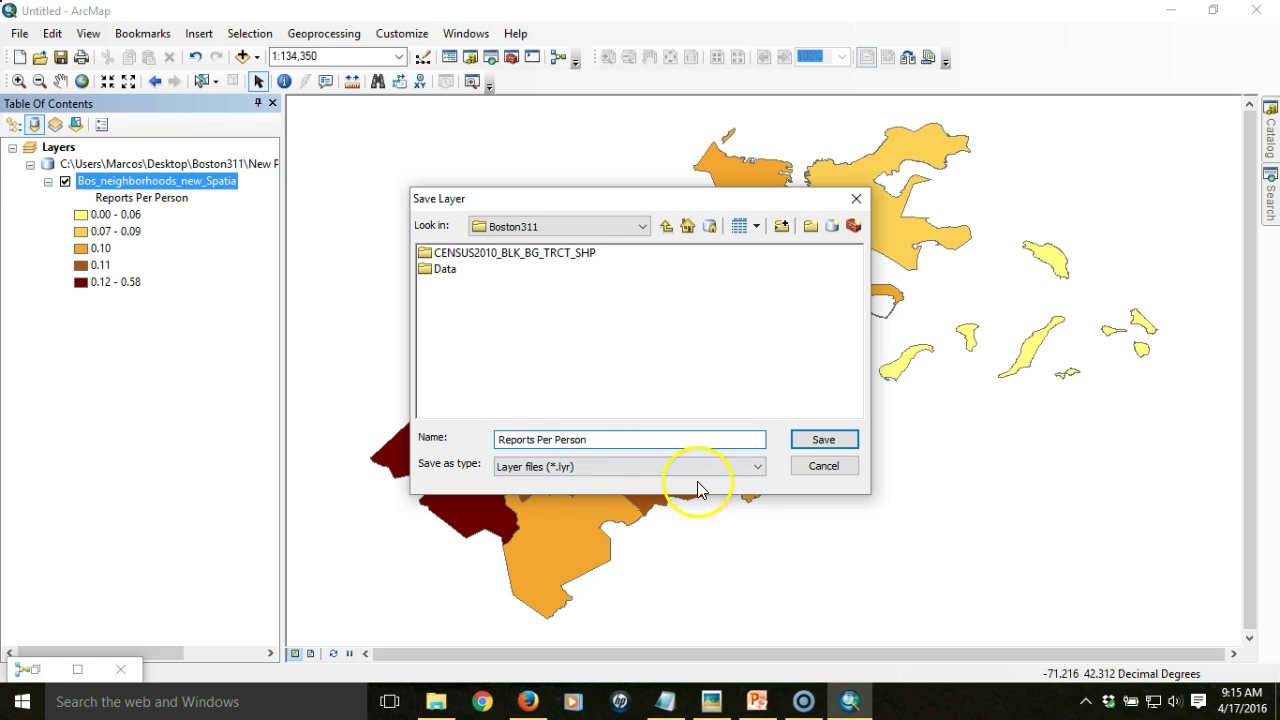
click(822, 440)
click(182, 193)
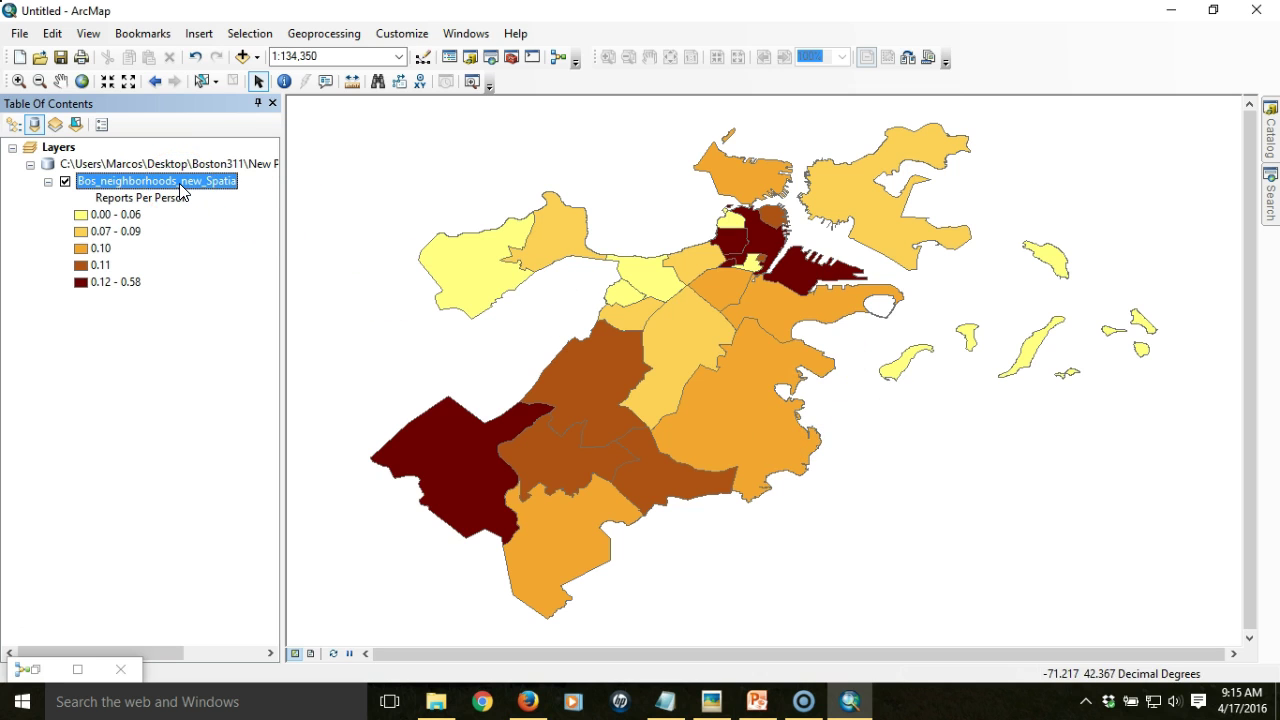
Switch the symbology value to Reports per Square Mile with Quantile classification
double_click(182, 193)
click(677, 206)
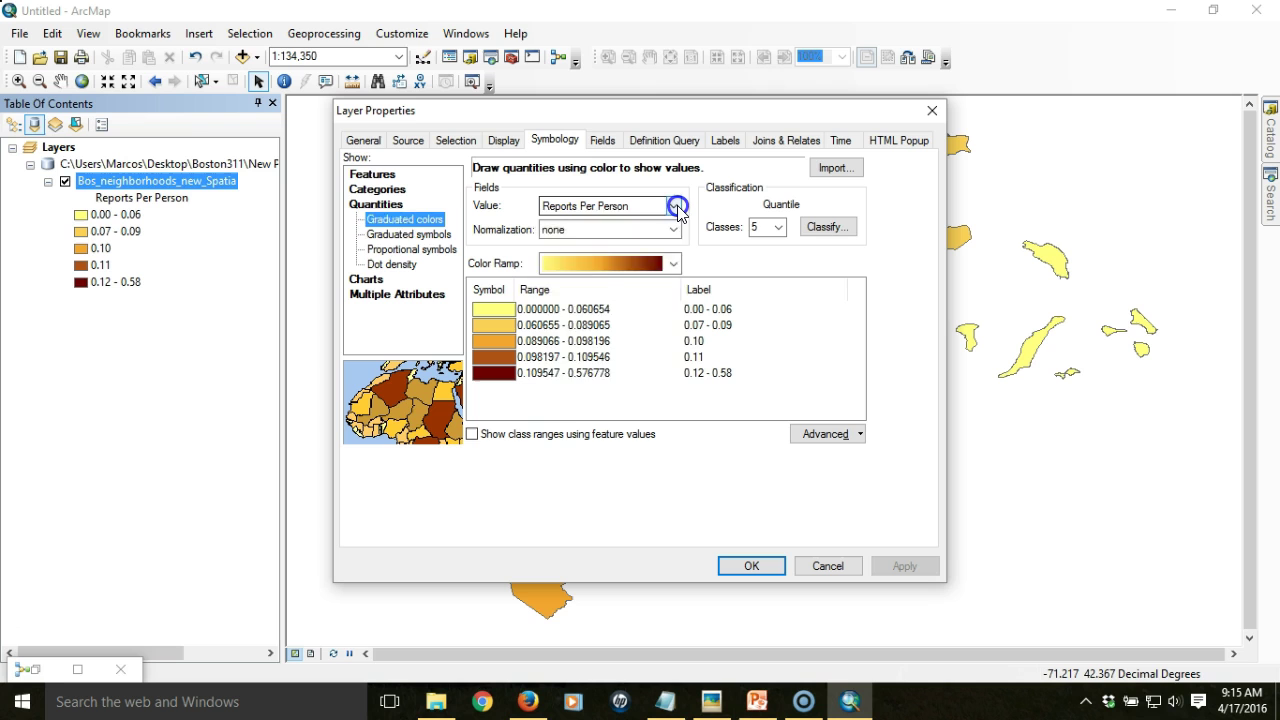
click(632, 373)
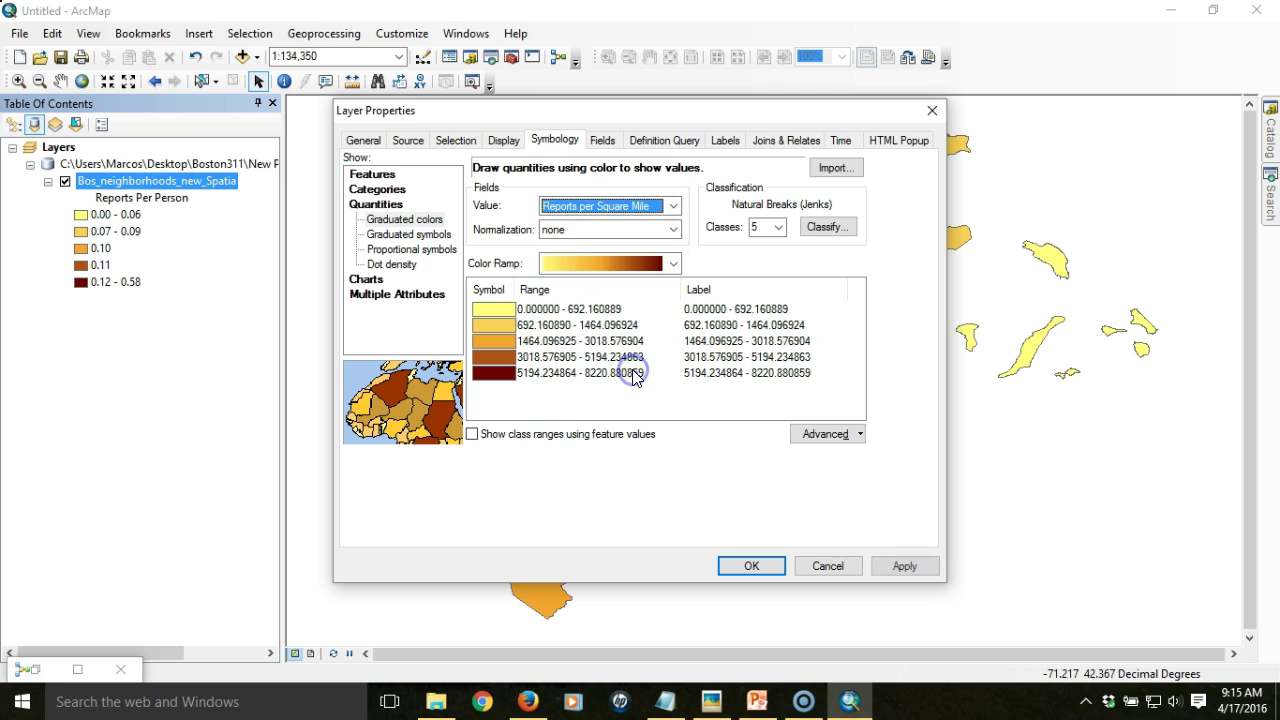
click(826, 227)
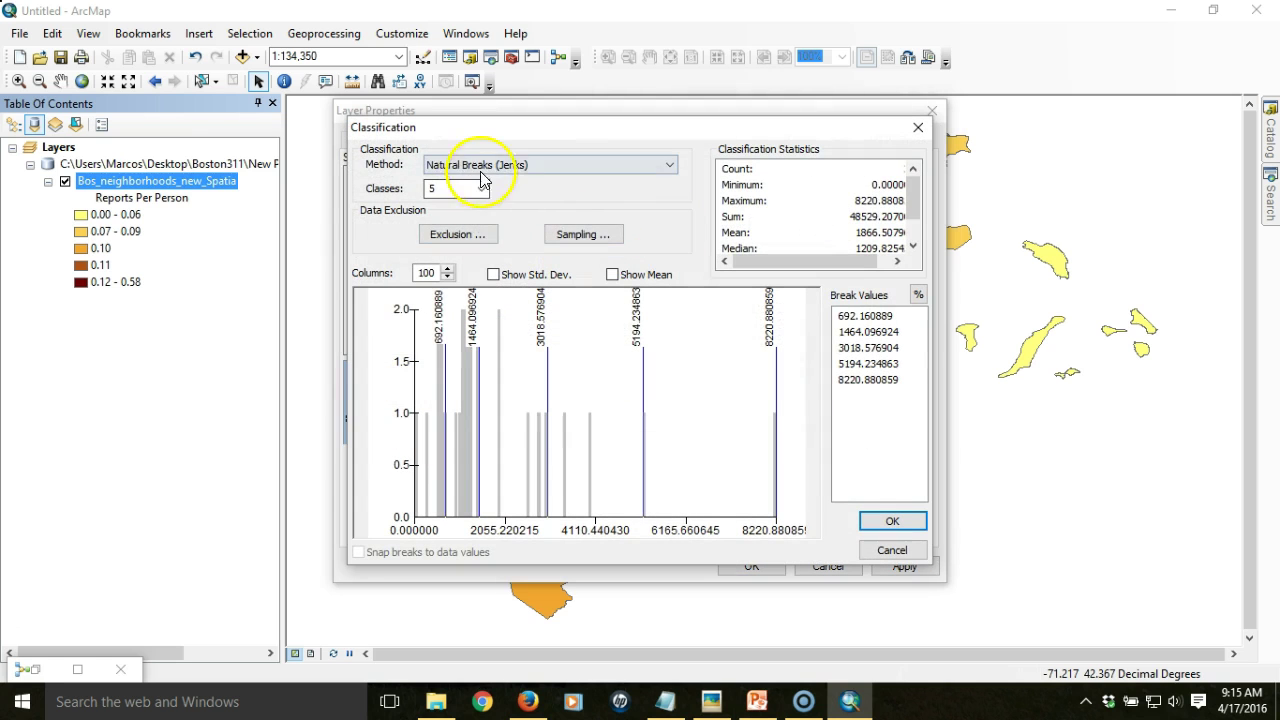
click(482, 170)
click(471, 220)
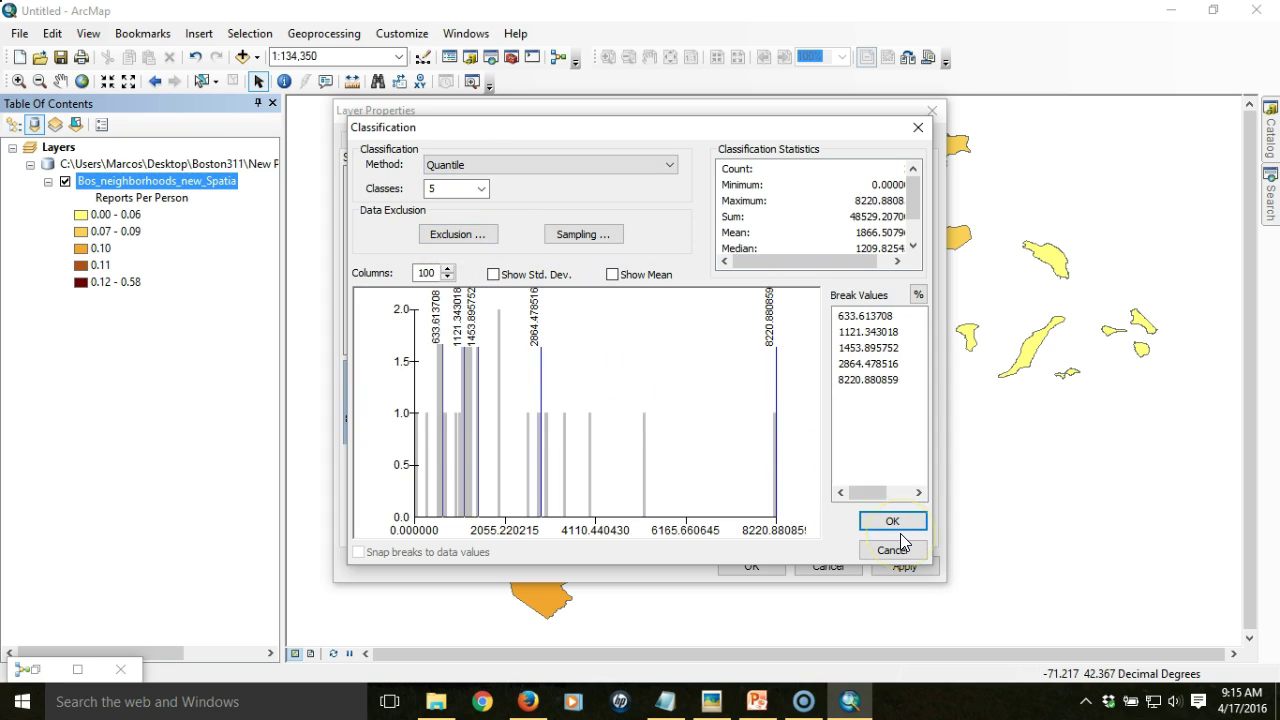
click(901, 530)
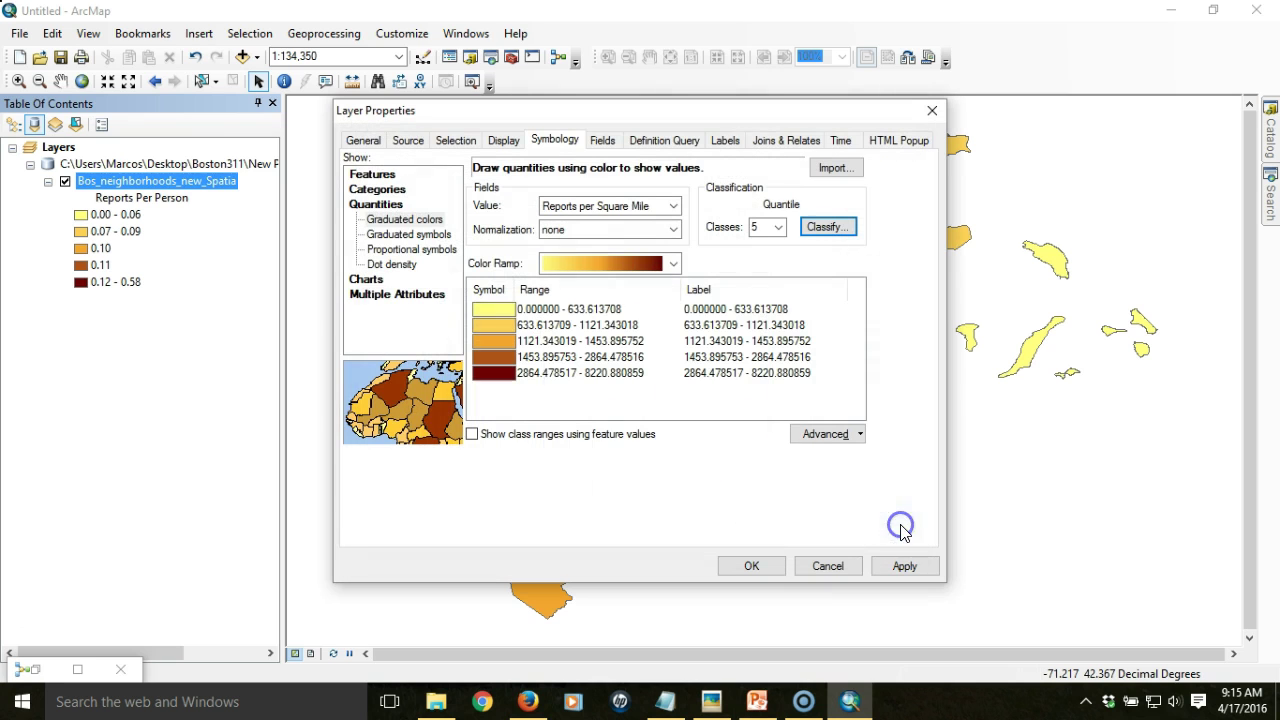
Format the class labels to 1 decimal place and apply the symbology
click(729, 290)
click(797, 321)
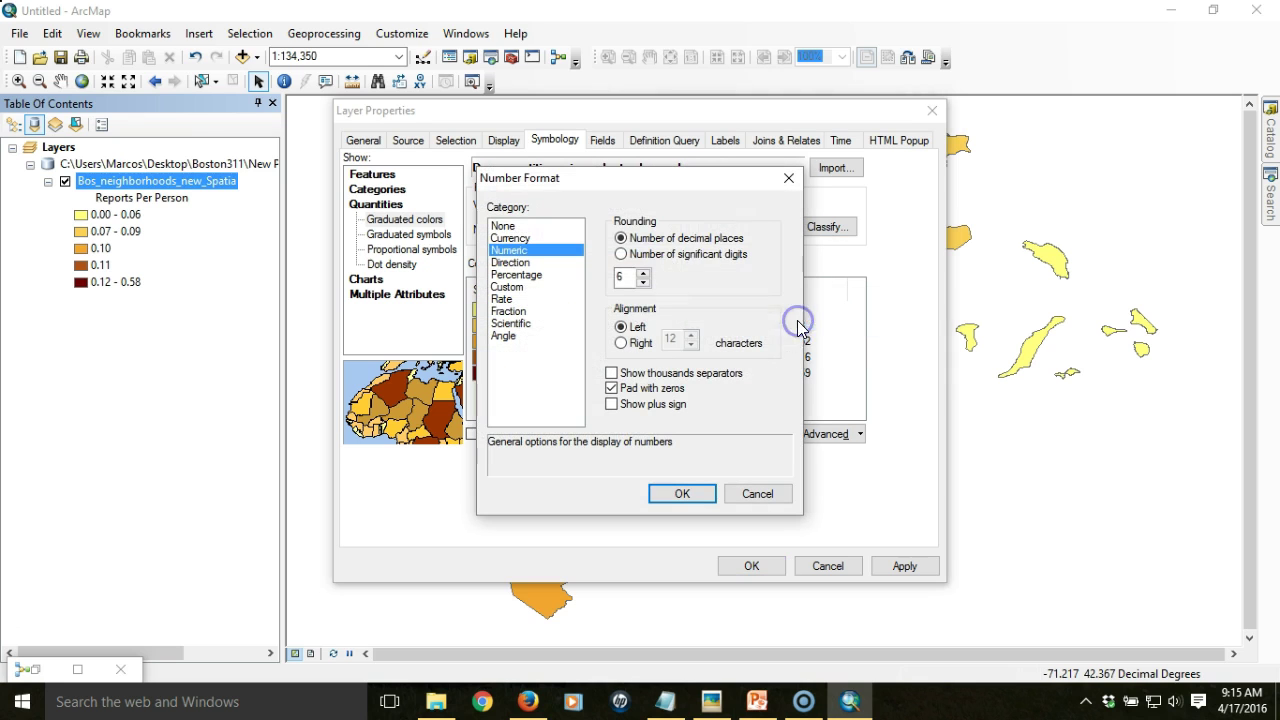
click(645, 284)
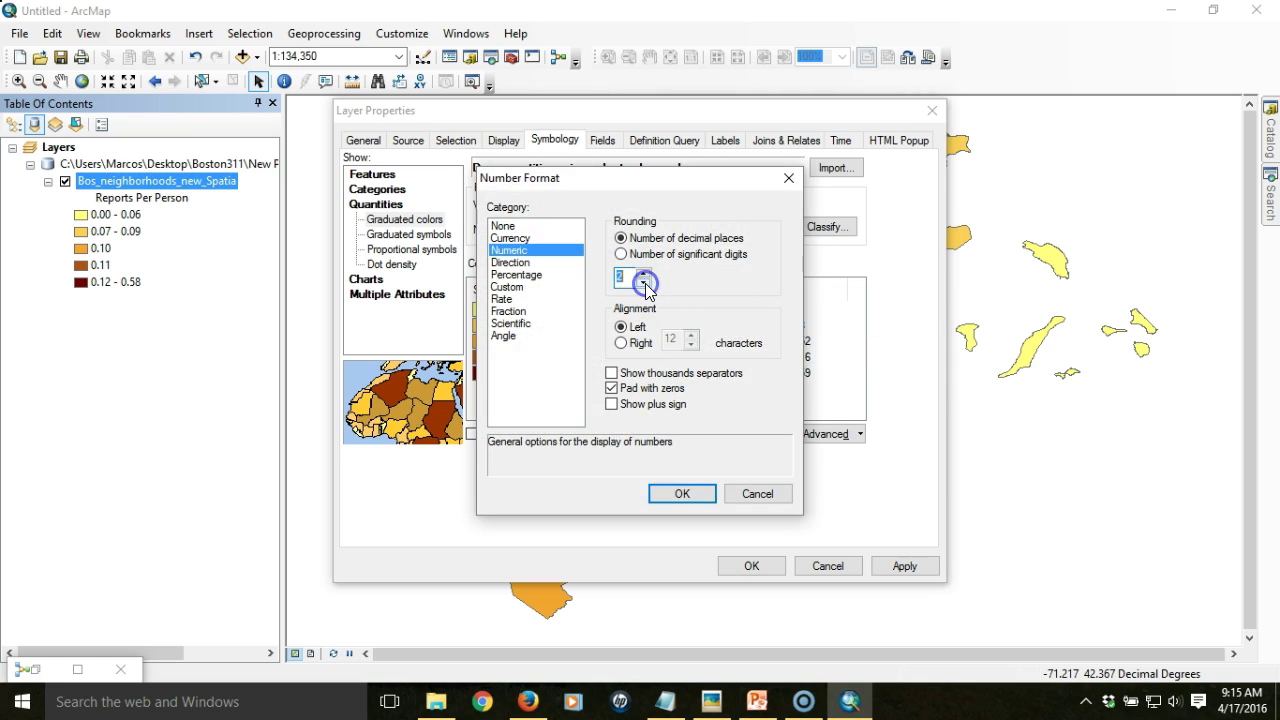
click(645, 286)
click(682, 493)
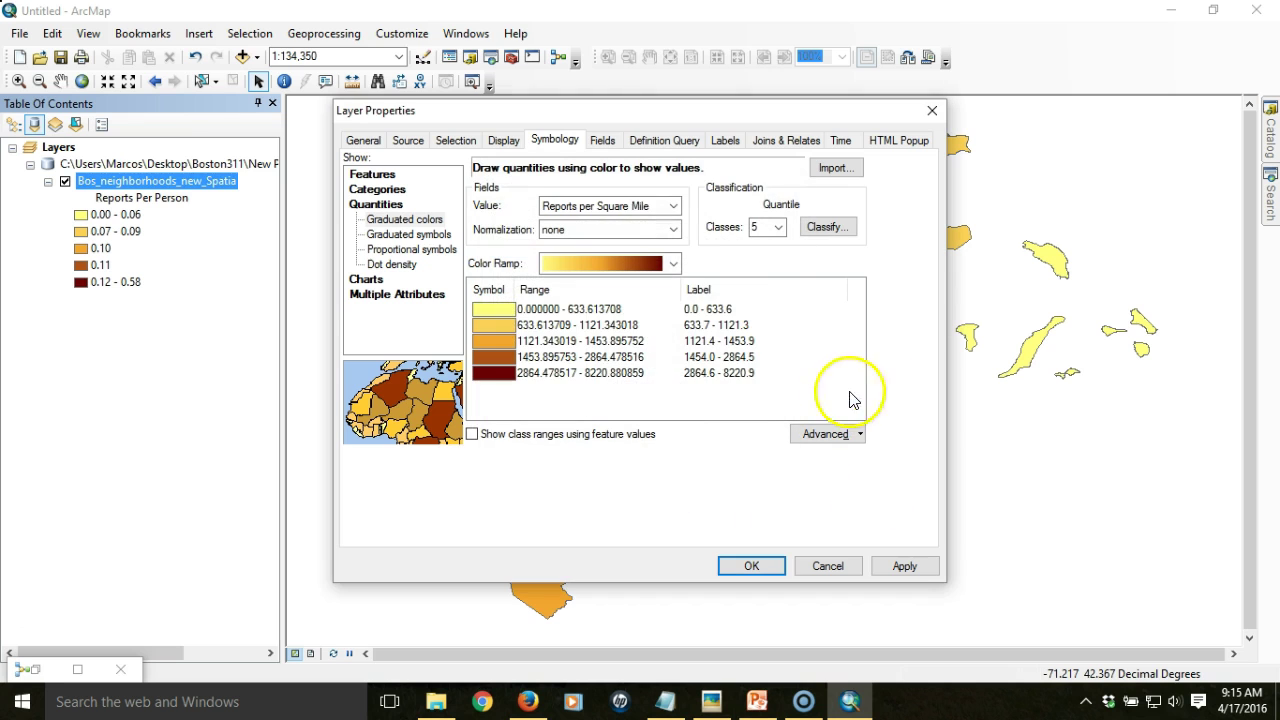
click(768, 570)
Save the layer as the layer file 'Reports Per Square Mile' in Boston311
right_click(215, 186)
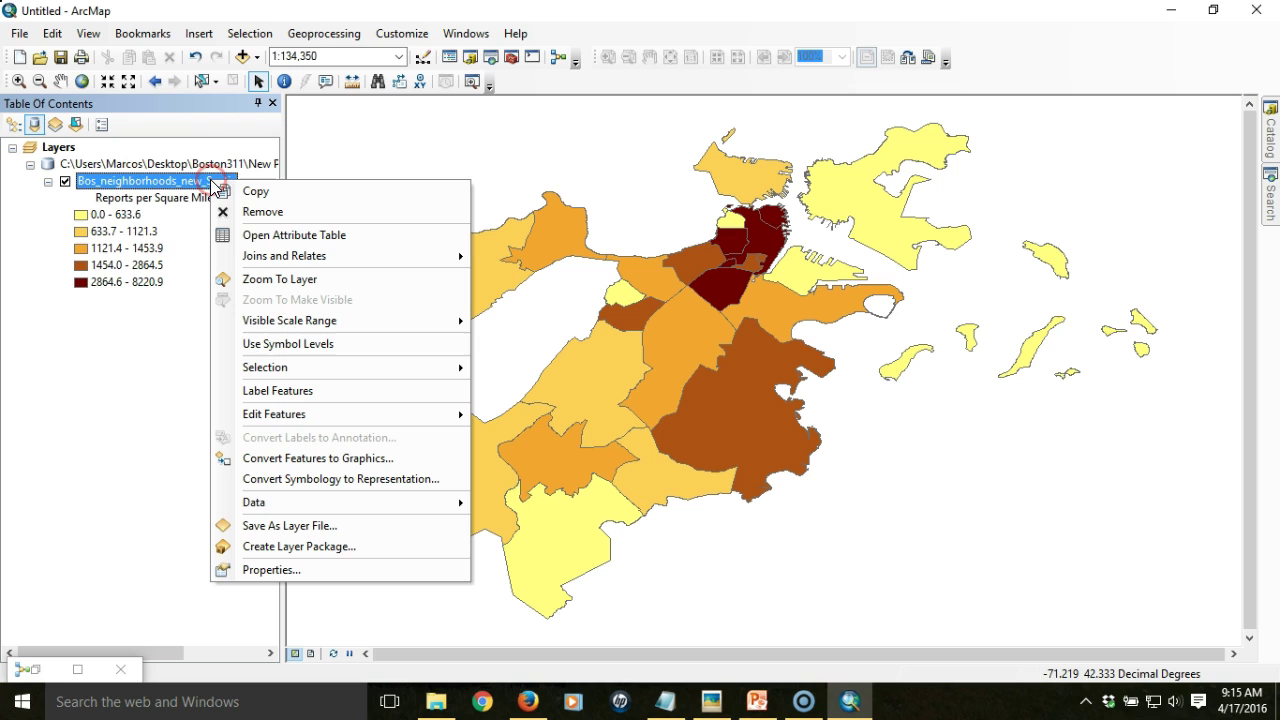
click(327, 526)
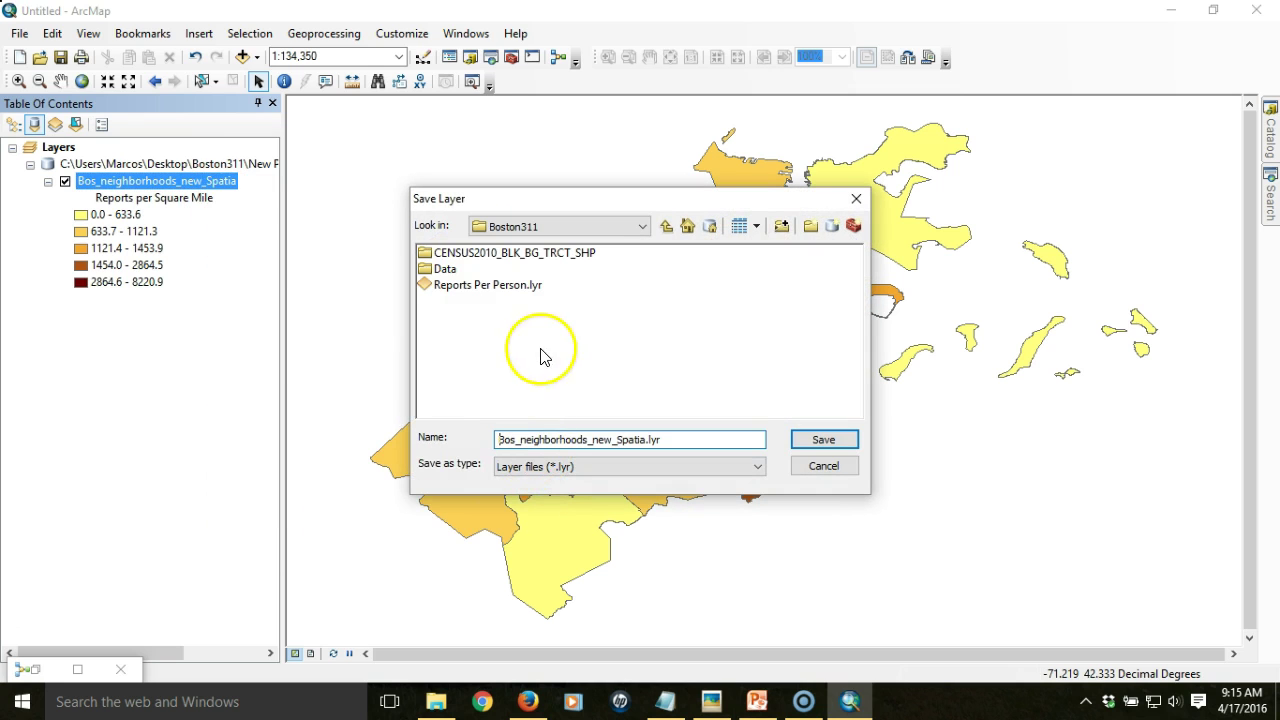
click(505, 286)
double_click(570, 440)
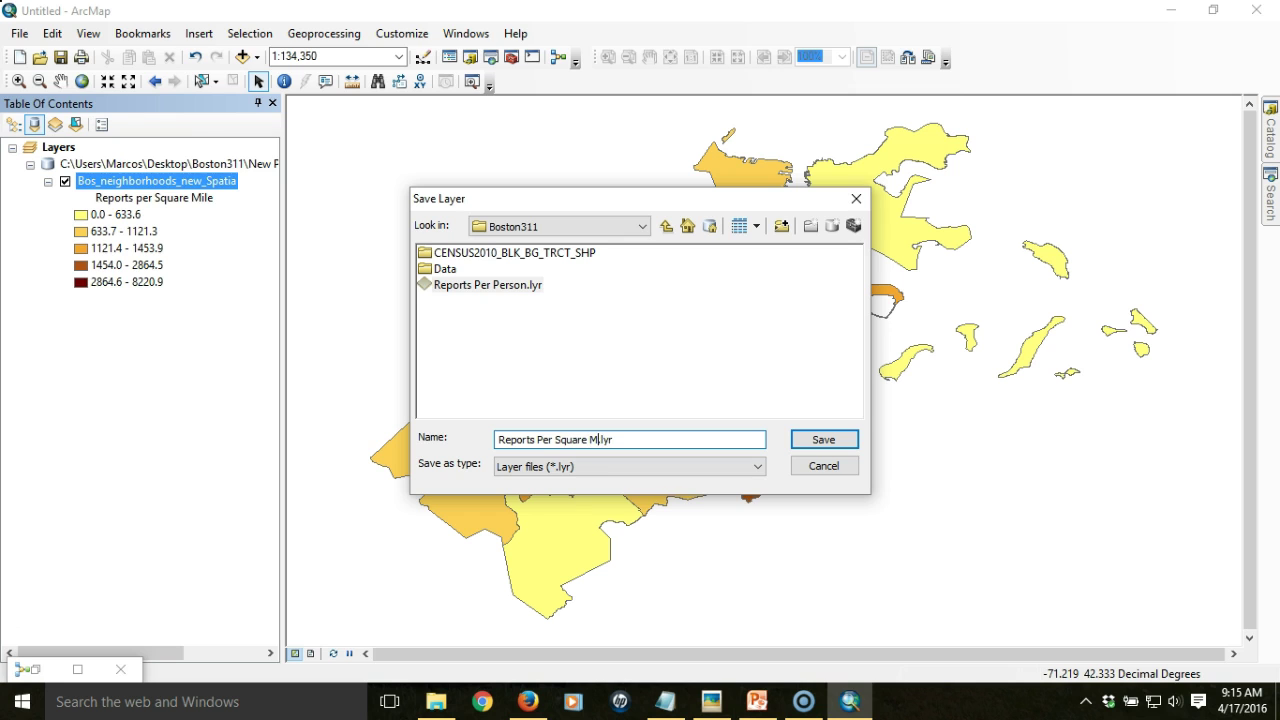
text(Square Mile)
click(823, 440)
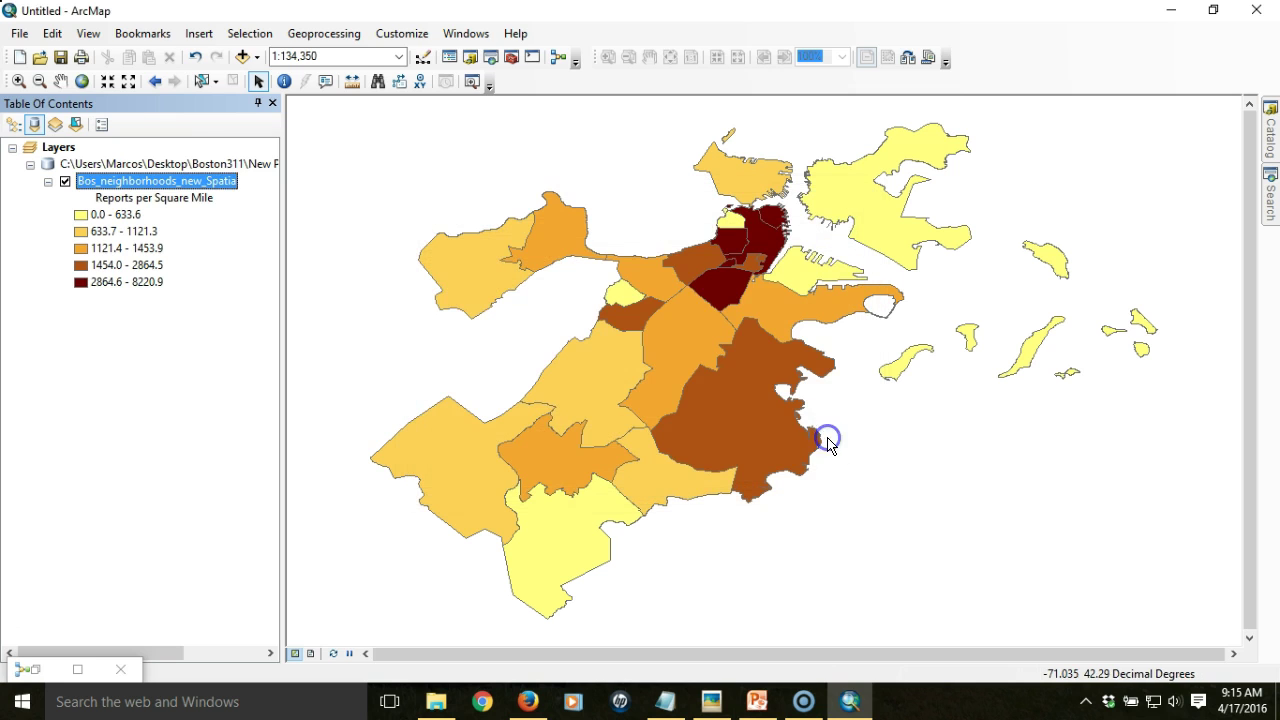
Change the symbology value to Percent OVERDUE with Quantile classification
double_click(213, 186)
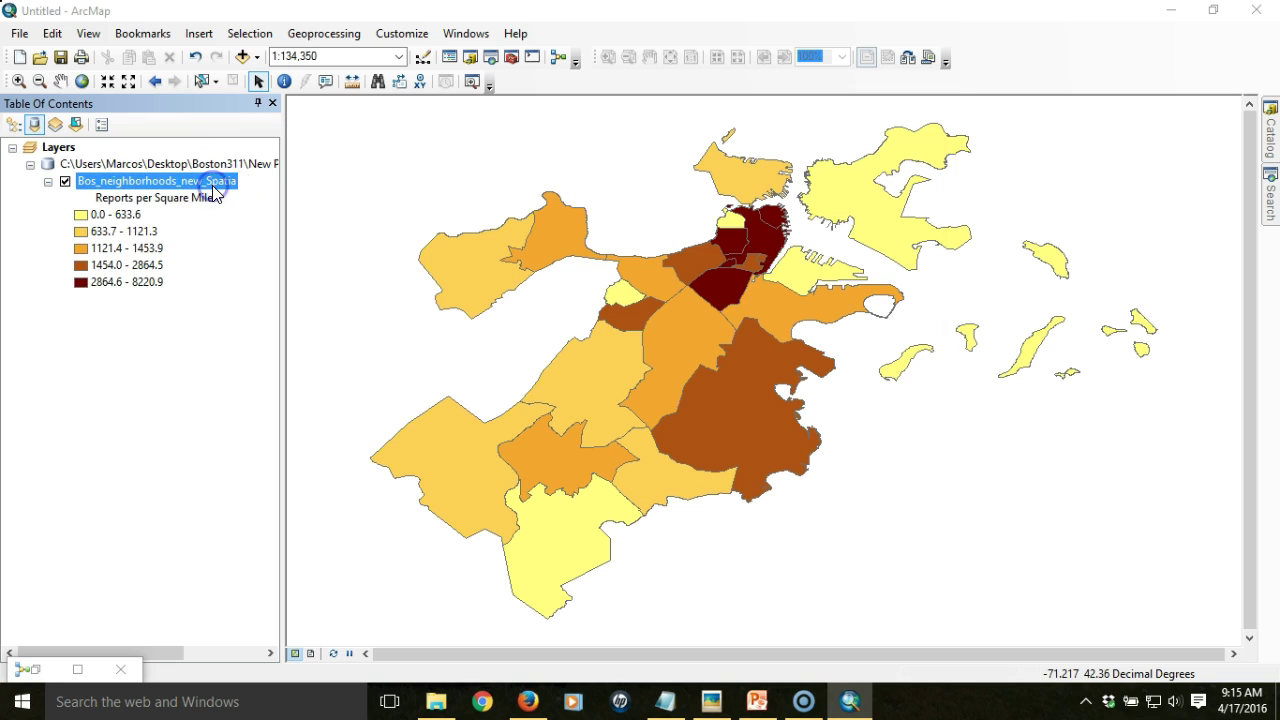
click(674, 207)
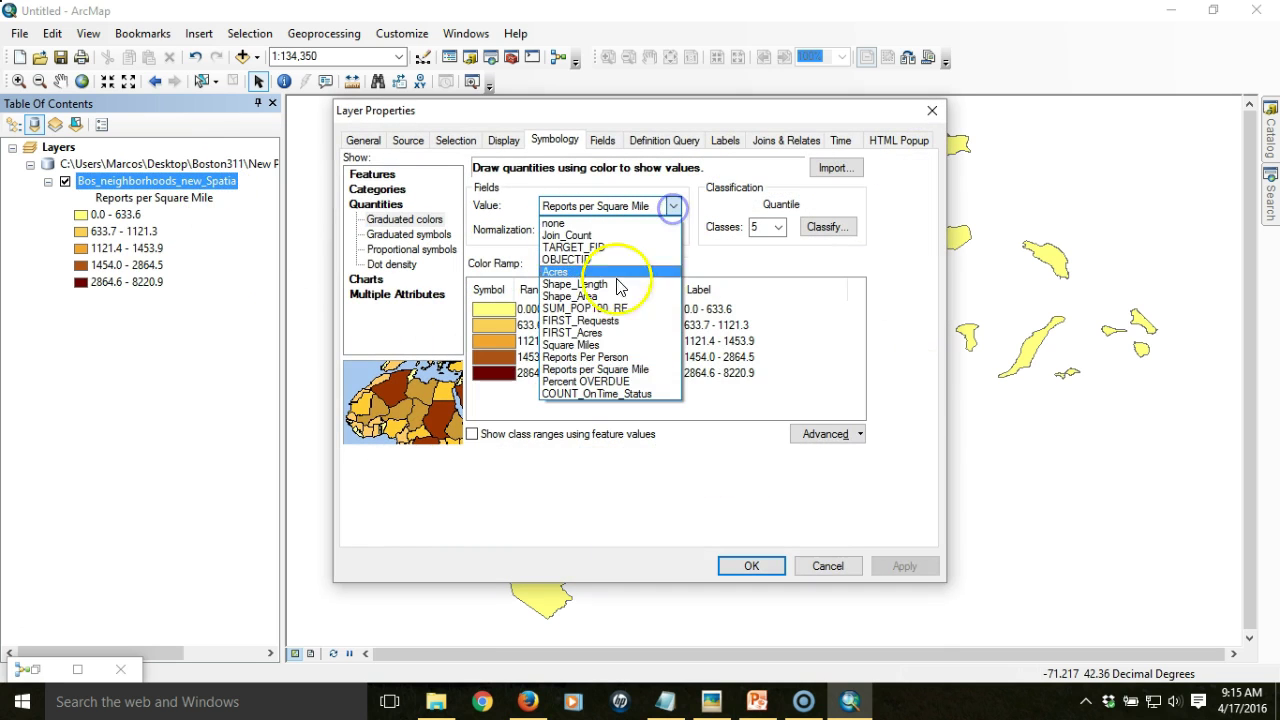
click(606, 379)
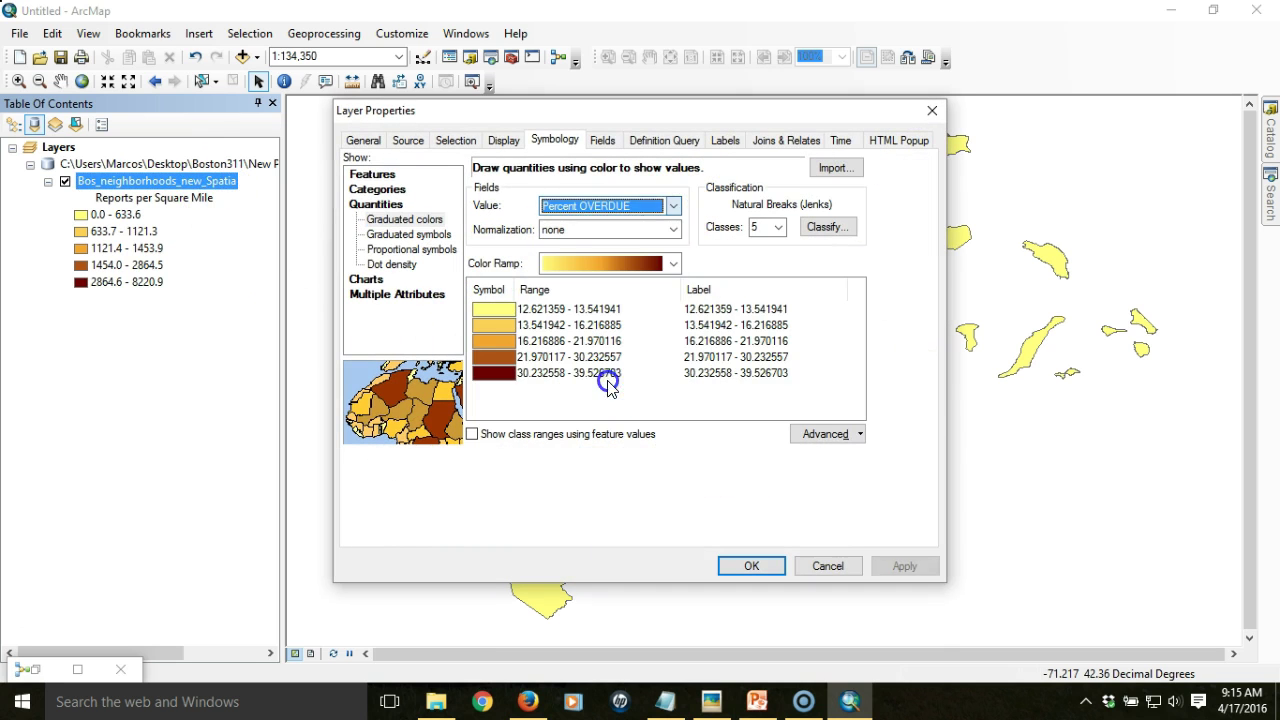
click(830, 228)
click(590, 167)
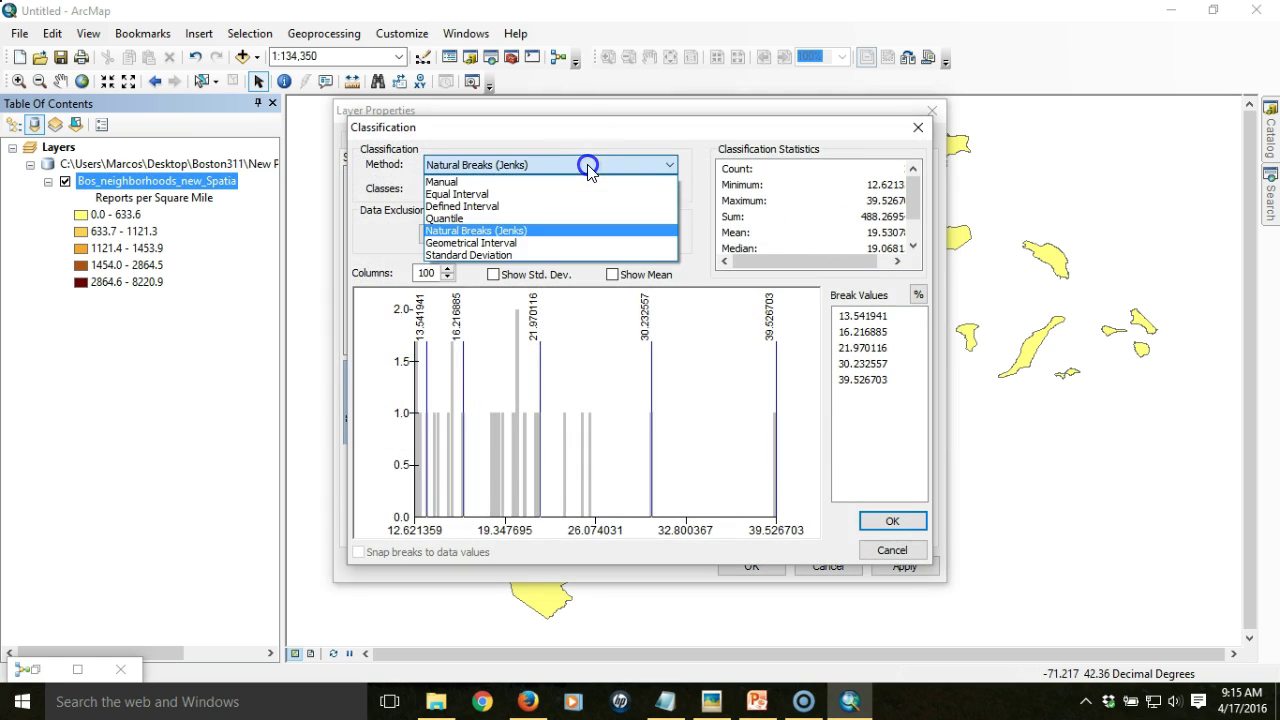
click(492, 220)
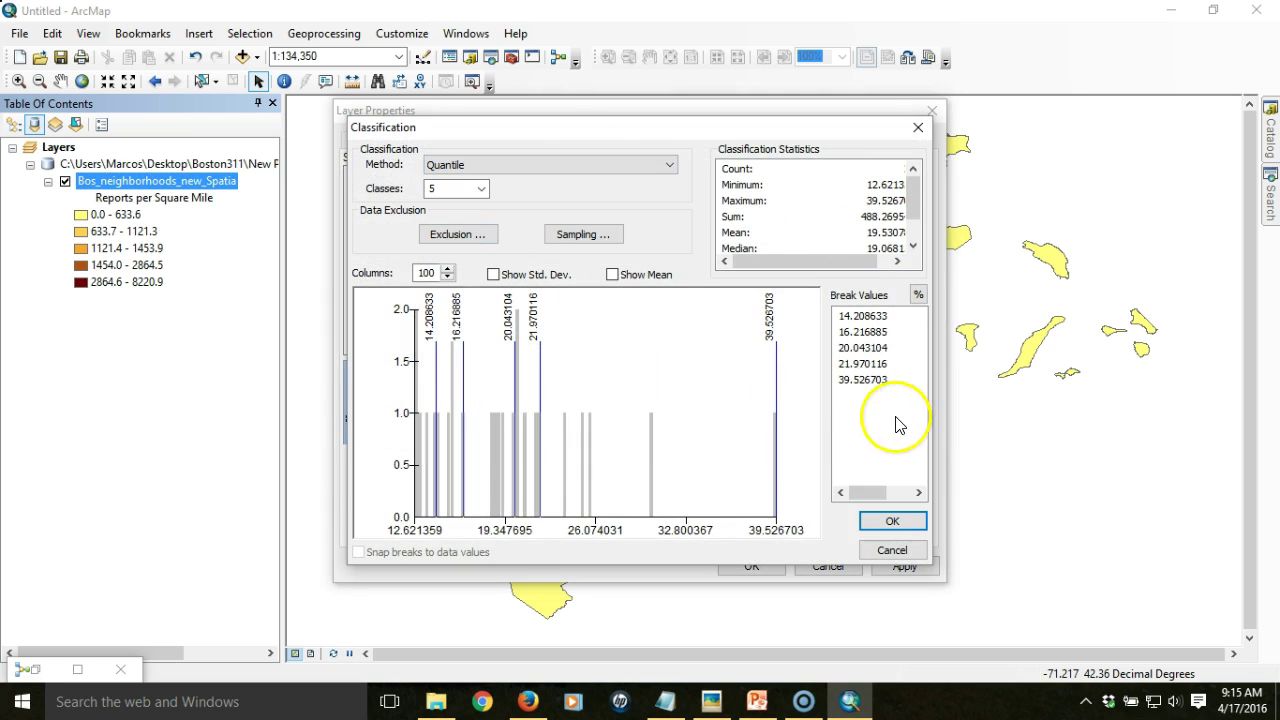
click(892, 521)
Format the class labels as percentages with fewer decimal places and apply the symbology
right_click(786, 289)
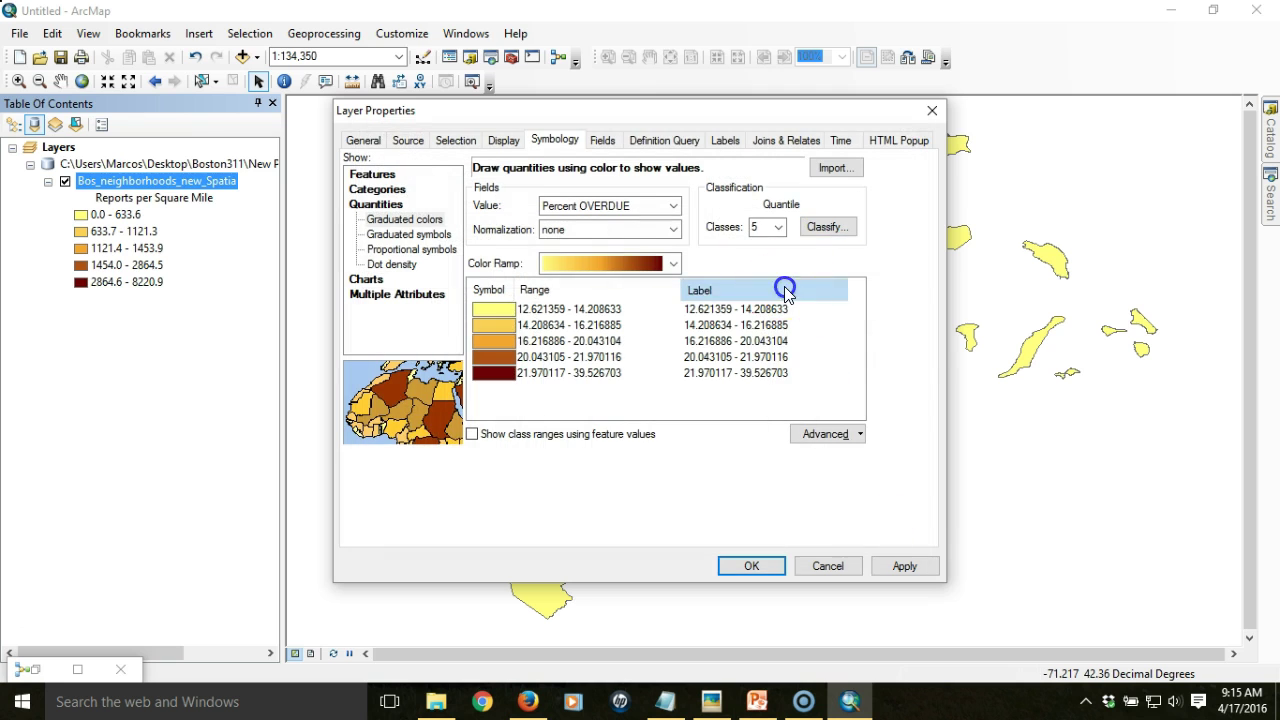
click(893, 319)
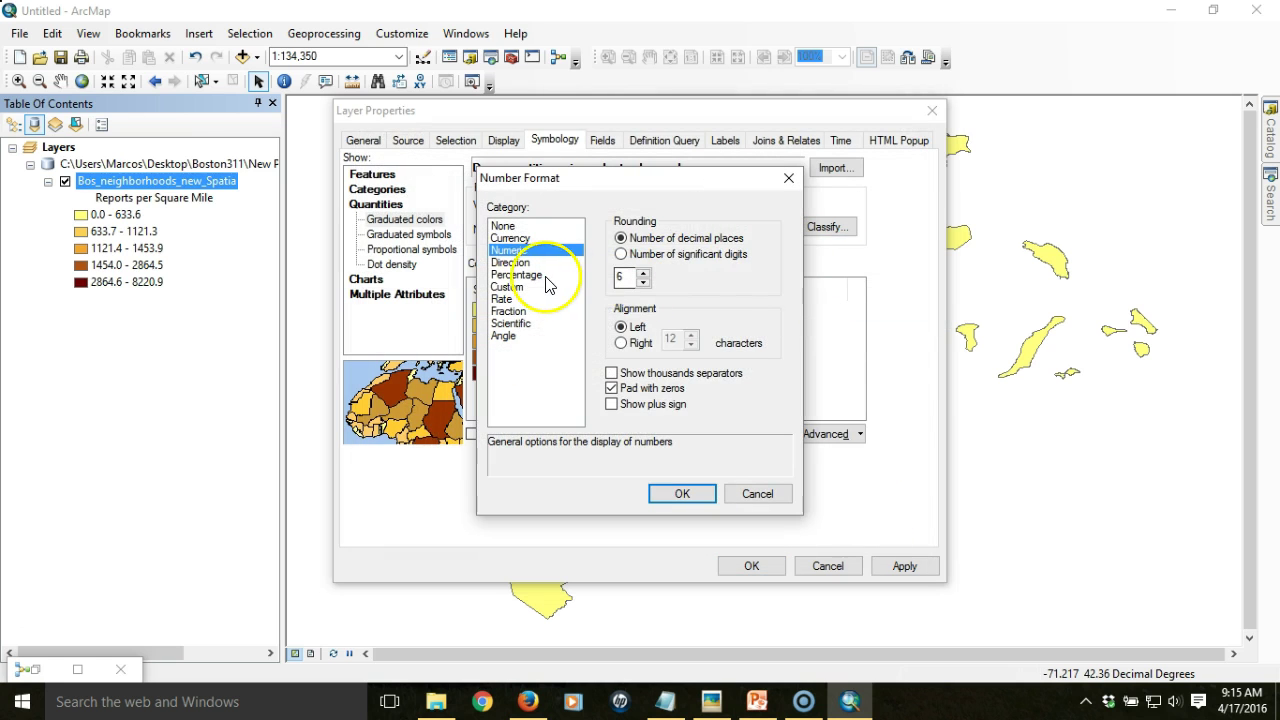
click(530, 274)
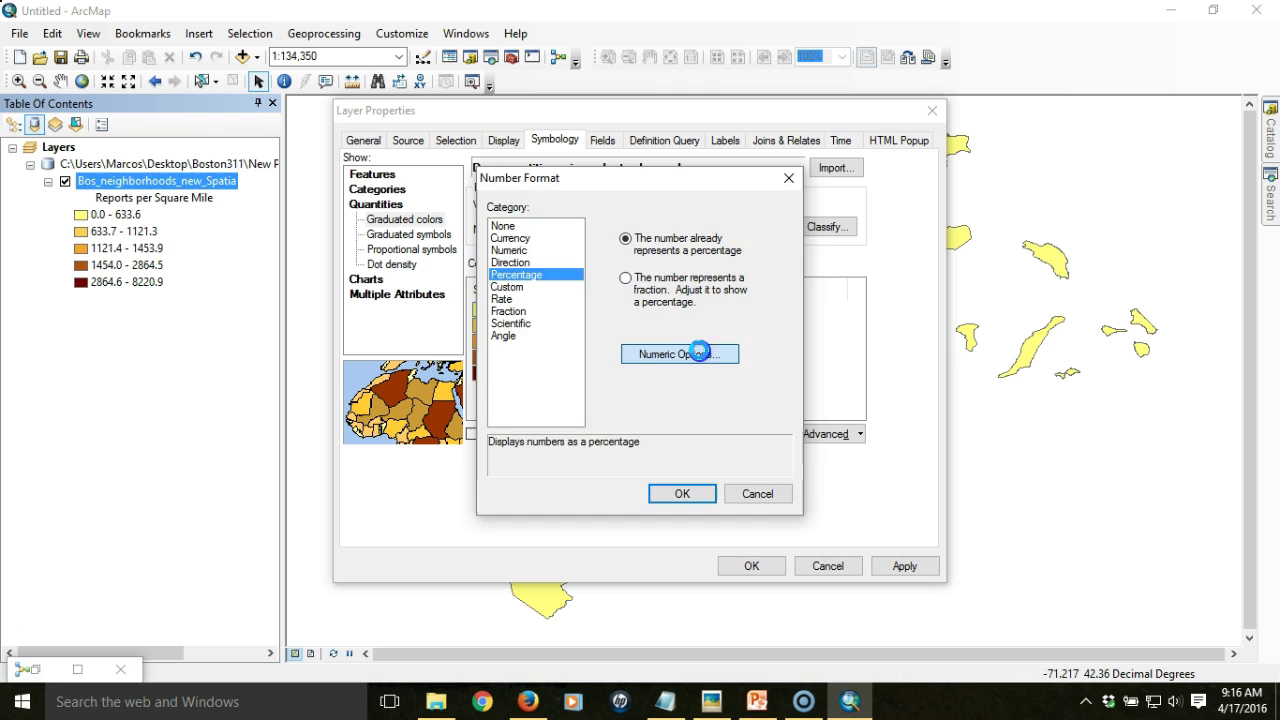
click(686, 354)
click(540, 318)
click(540, 318)
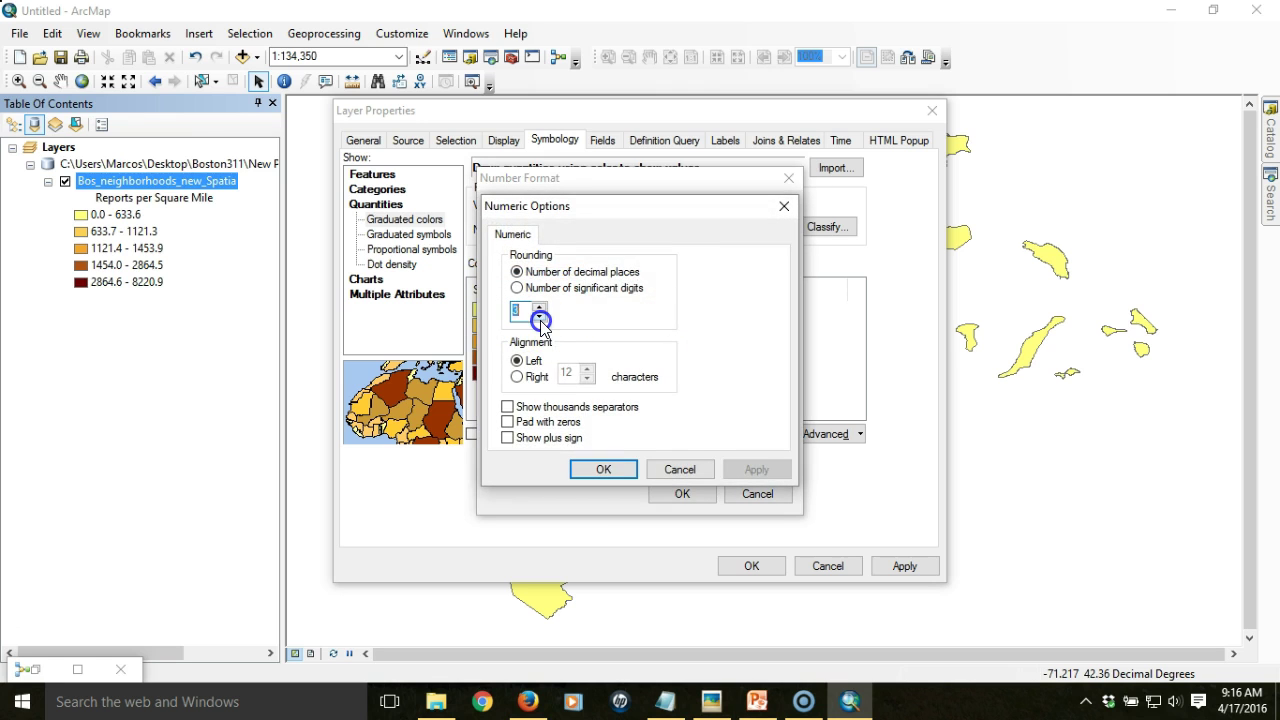
click(603, 469)
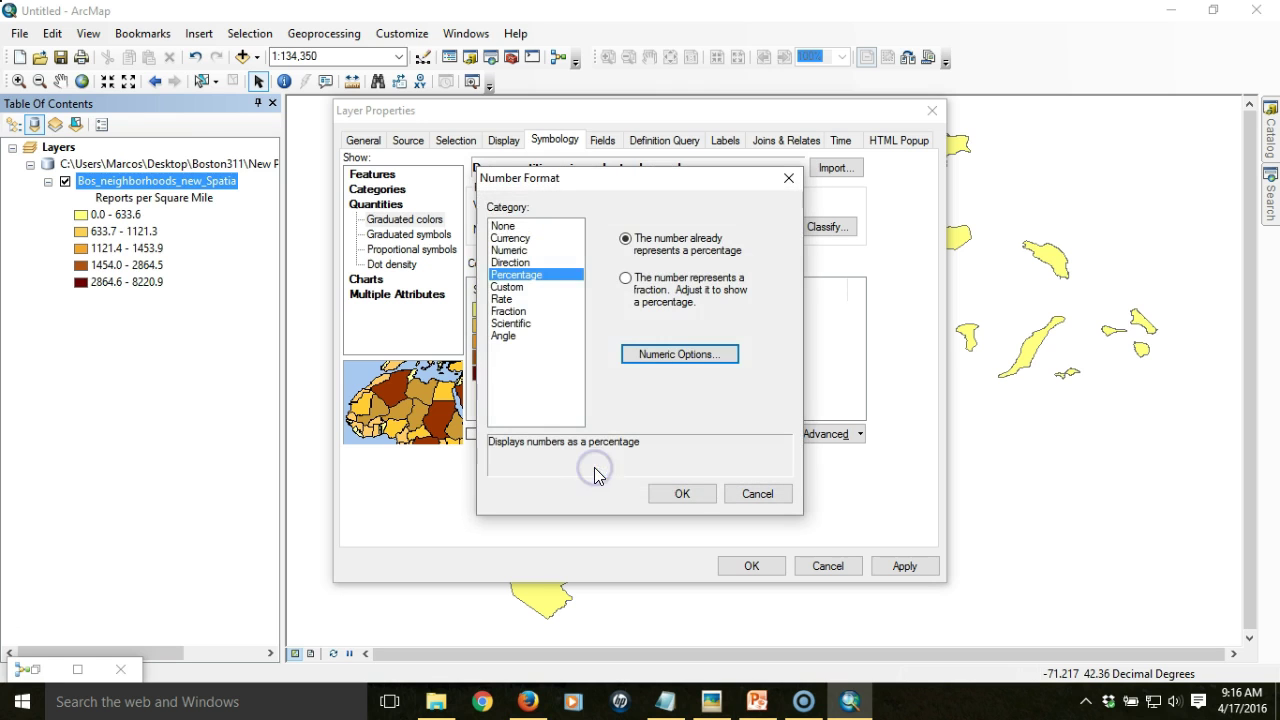
click(672, 494)
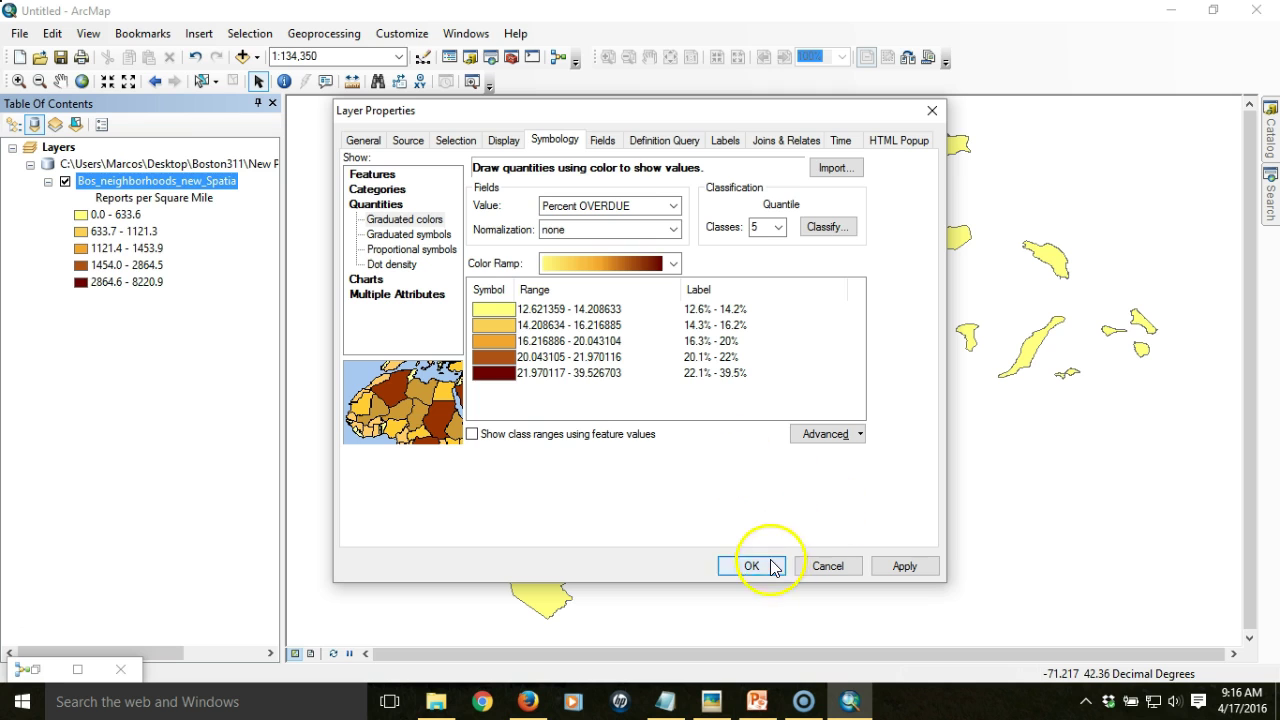
click(754, 564)
Save the layer as the layer file 'Percentage OVERDUE' in Boston311
right_click(190, 188)
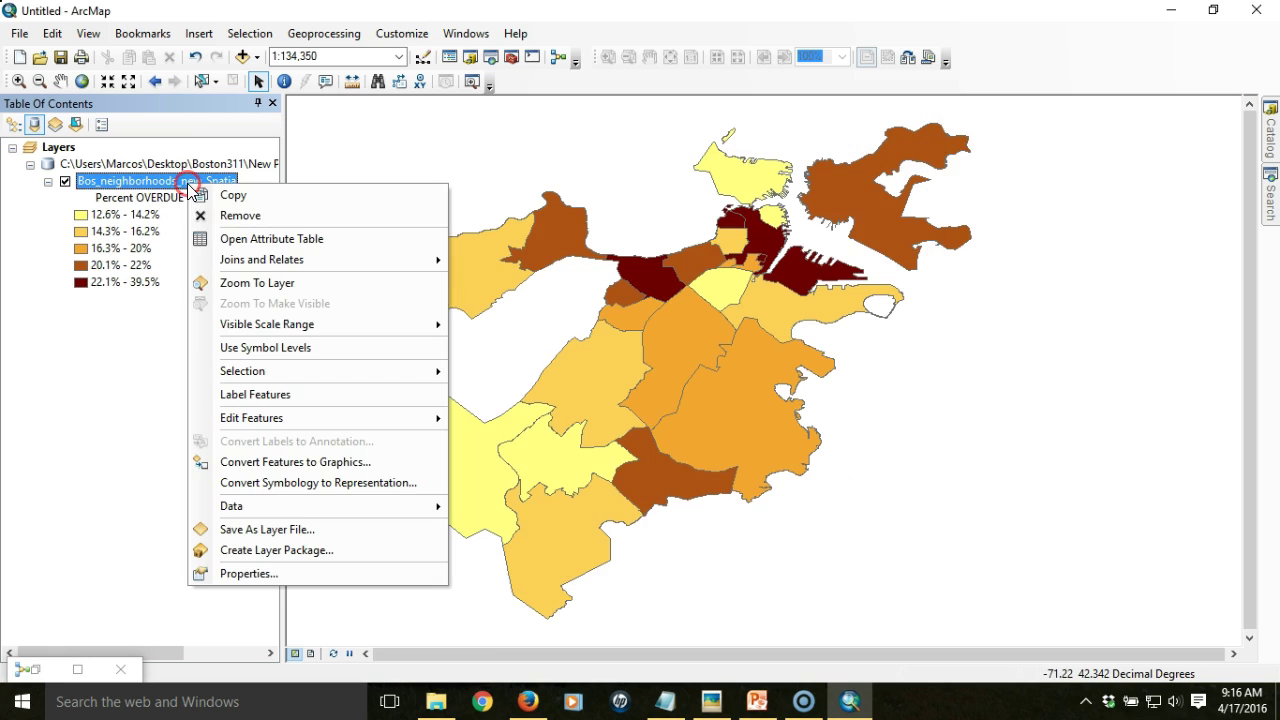
click(323, 530)
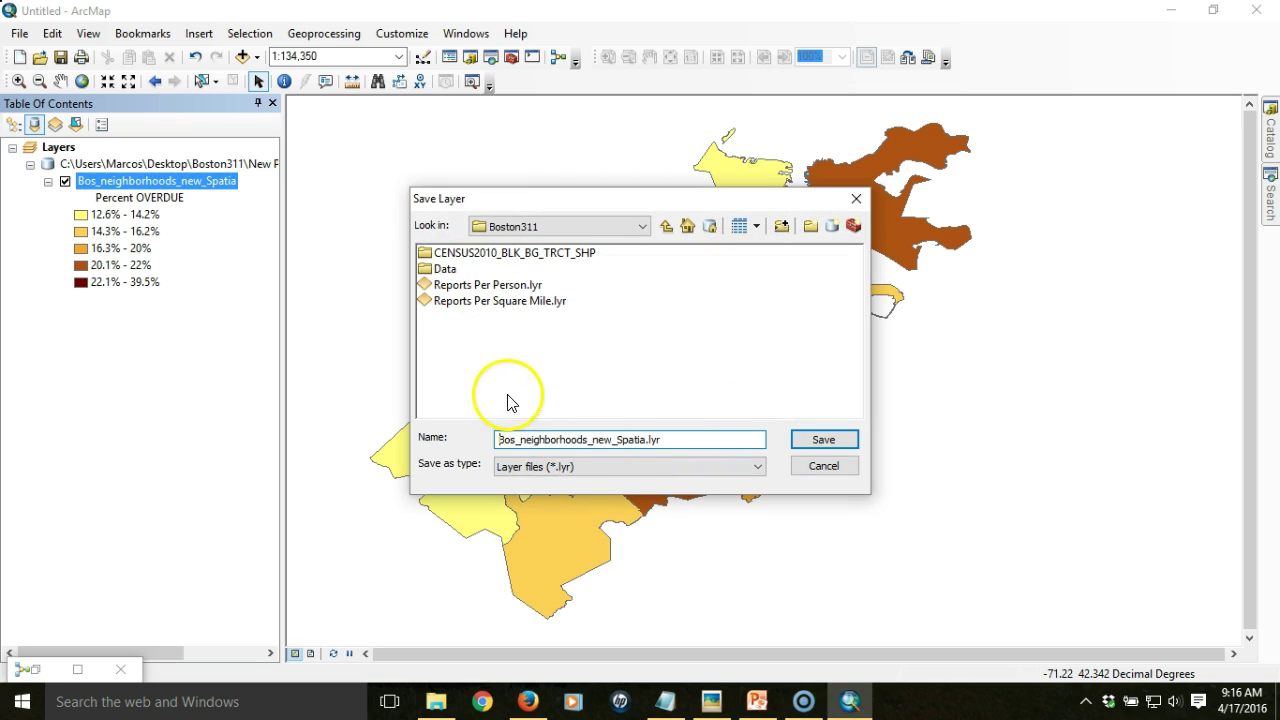
click(546, 440)
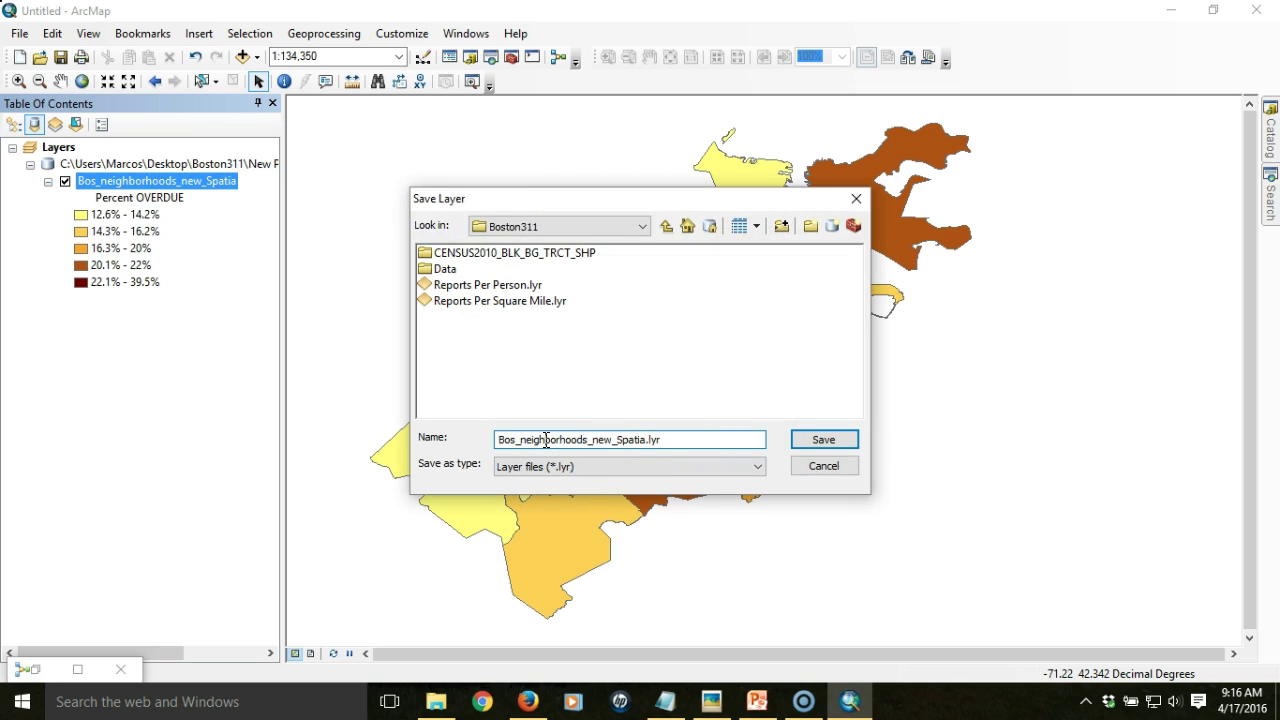
double_click(546, 440)
text(Percentage OVERDUE)
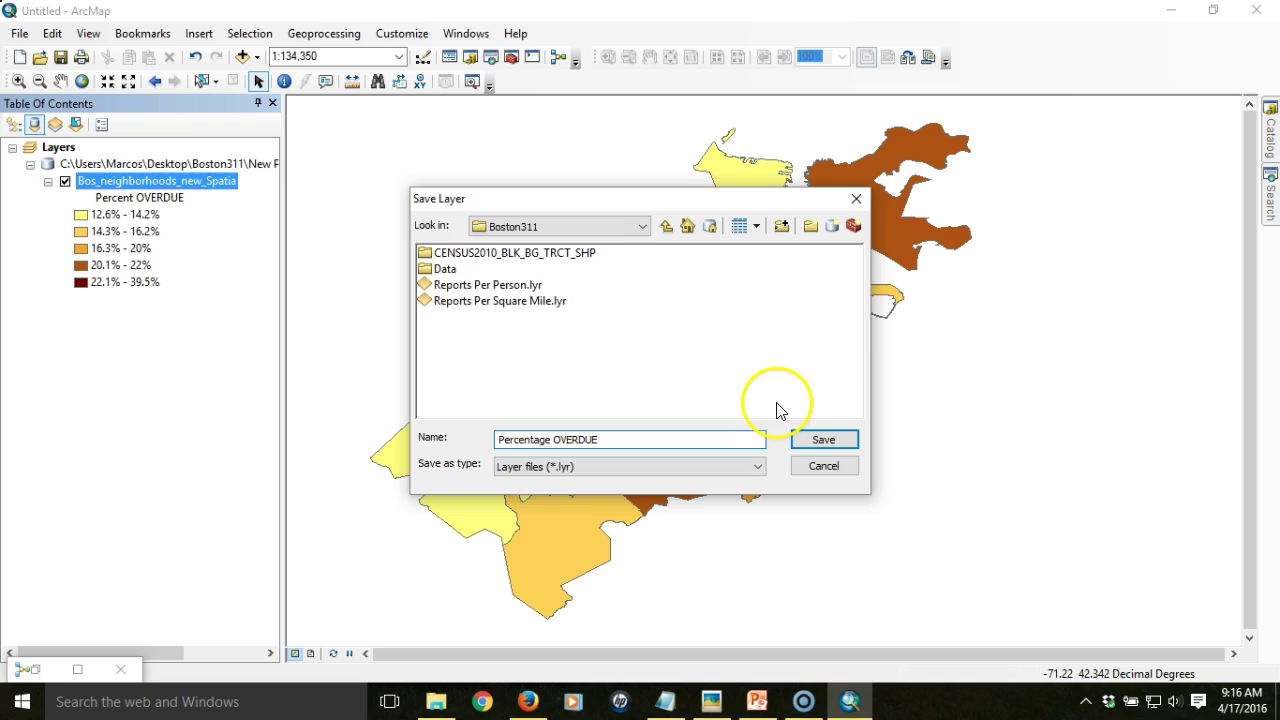
click(827, 449)
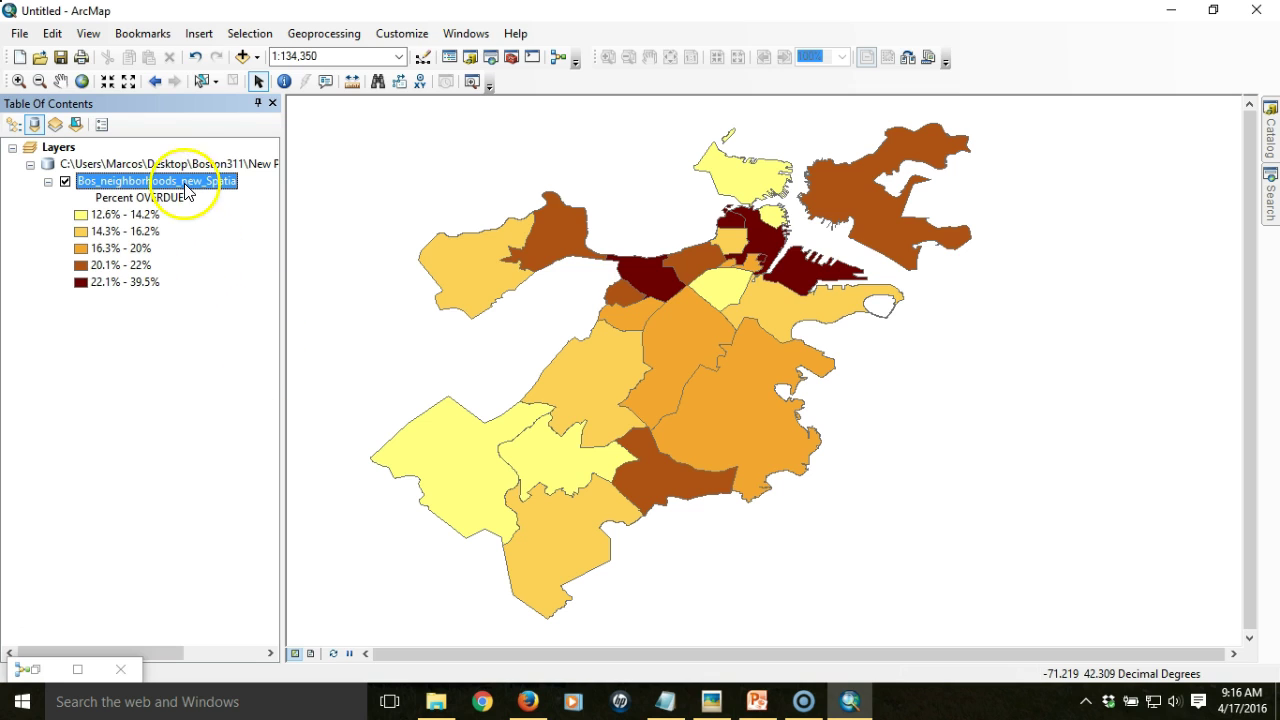
Remove the neighborhoods layer and restore the Boston 311 Analysis model window
right_click(178, 181)
click(231, 215)
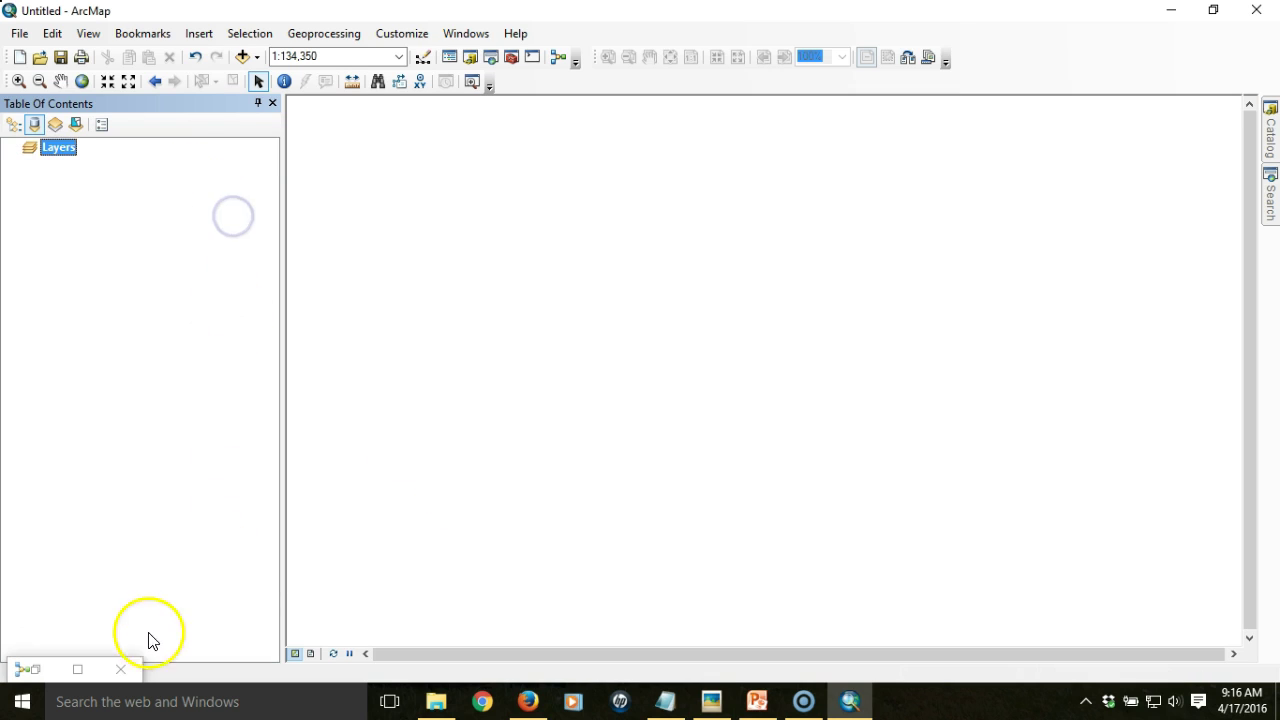
click(32, 682)
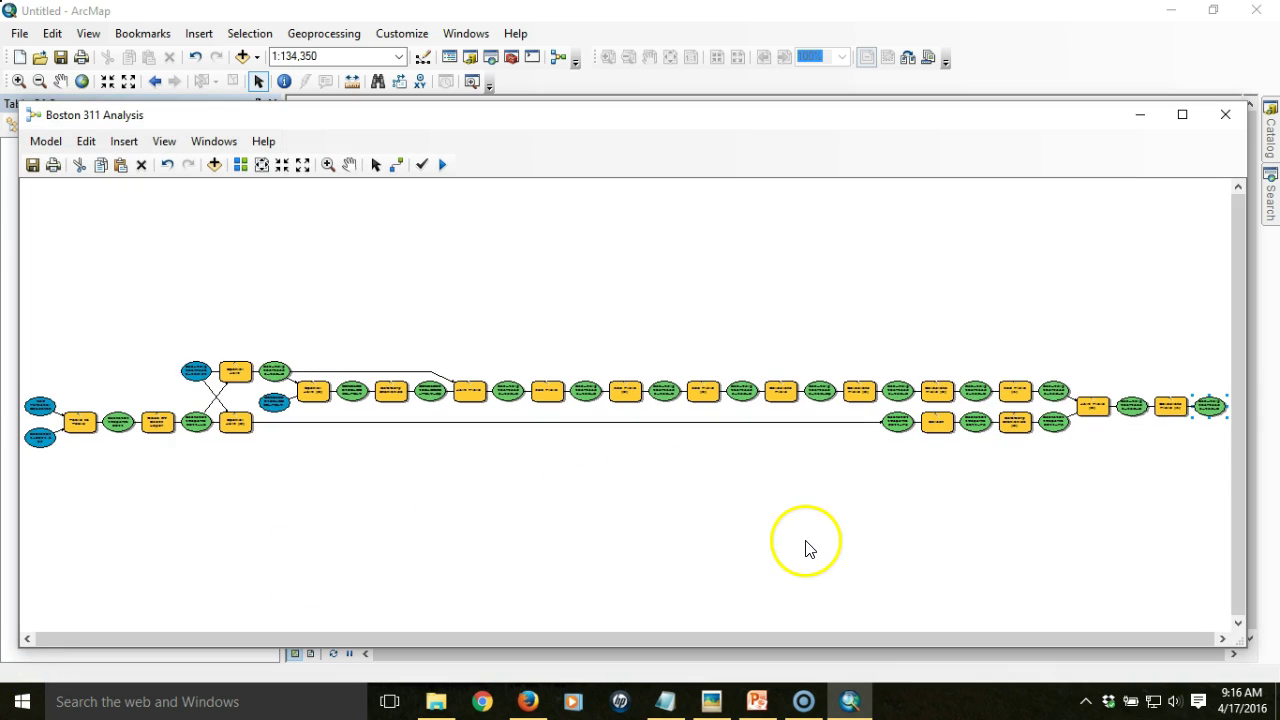
Zoom in on the model's right end around Join Field (2) and Calculate Field (4)
click(1006, 634)
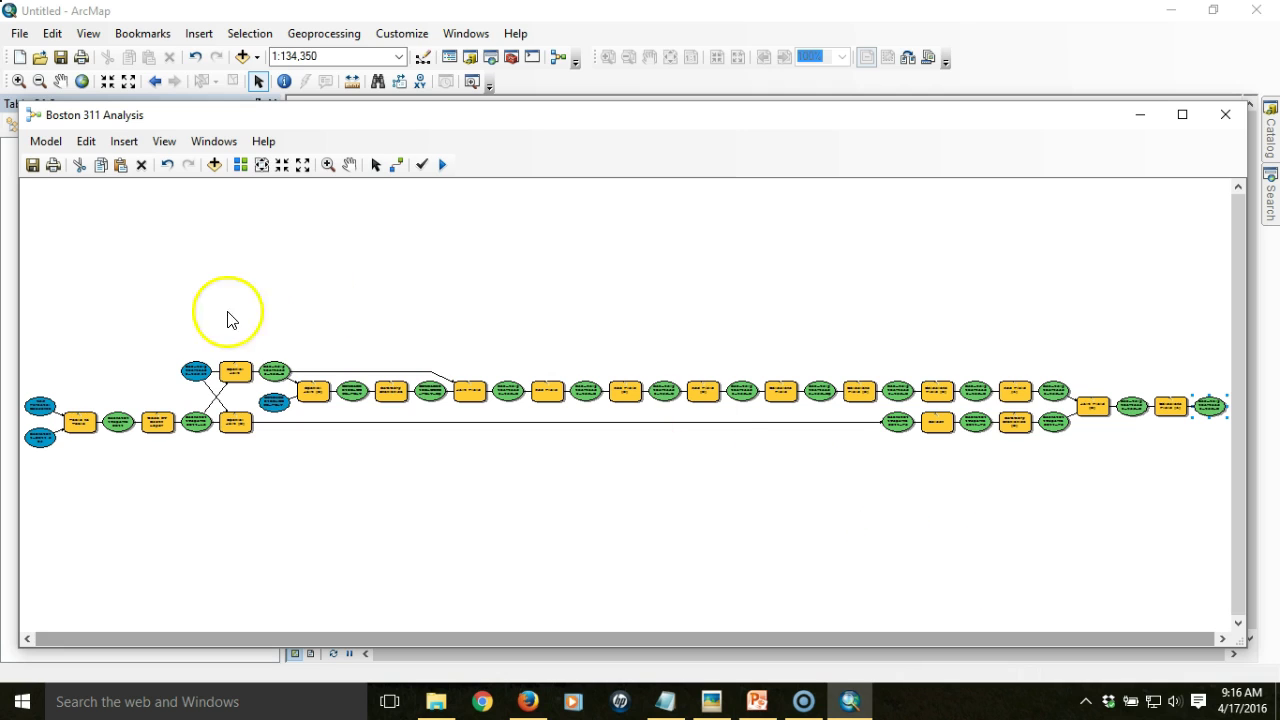
click(328, 167)
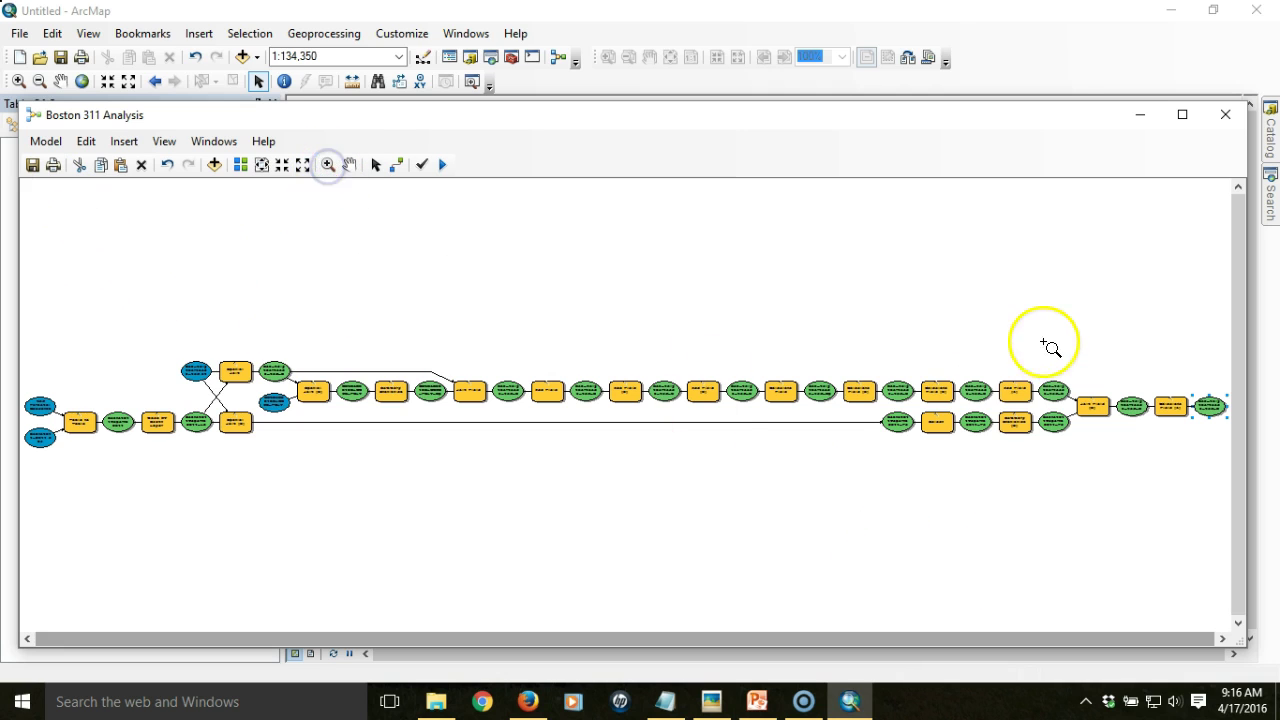
drag(1014, 350, 1215, 470)
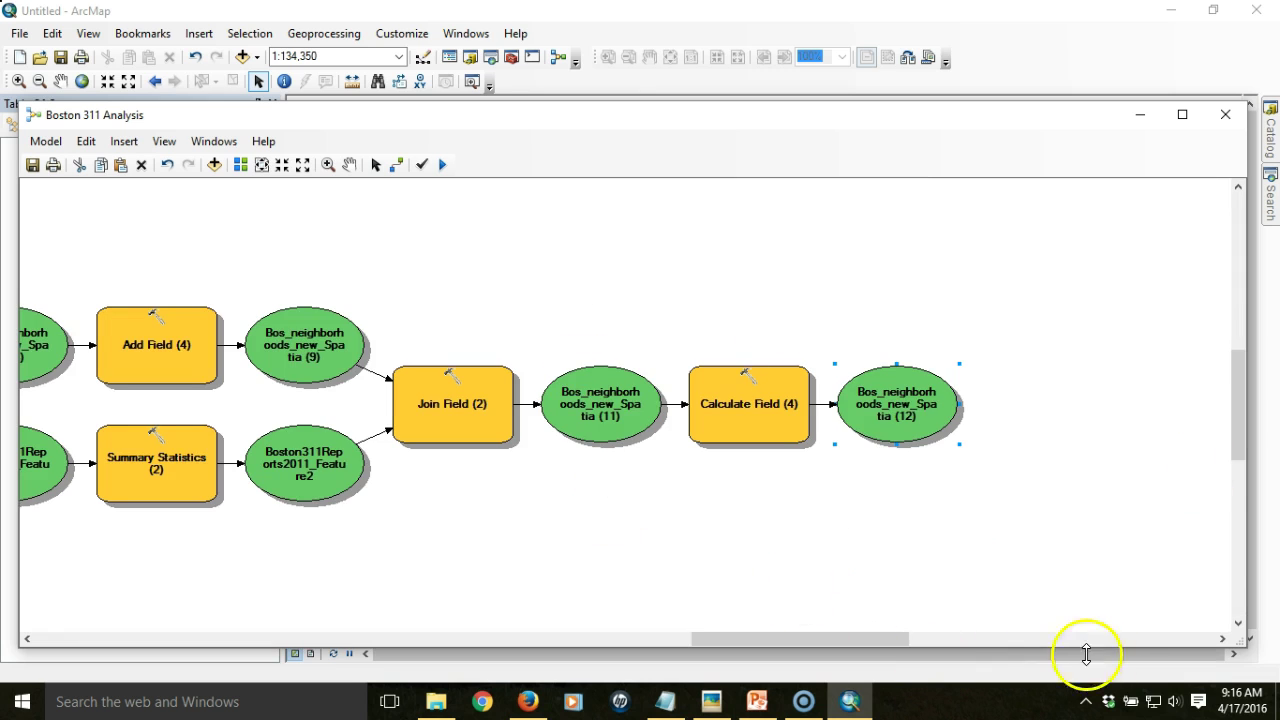
click(1222, 639)
click(1224, 641)
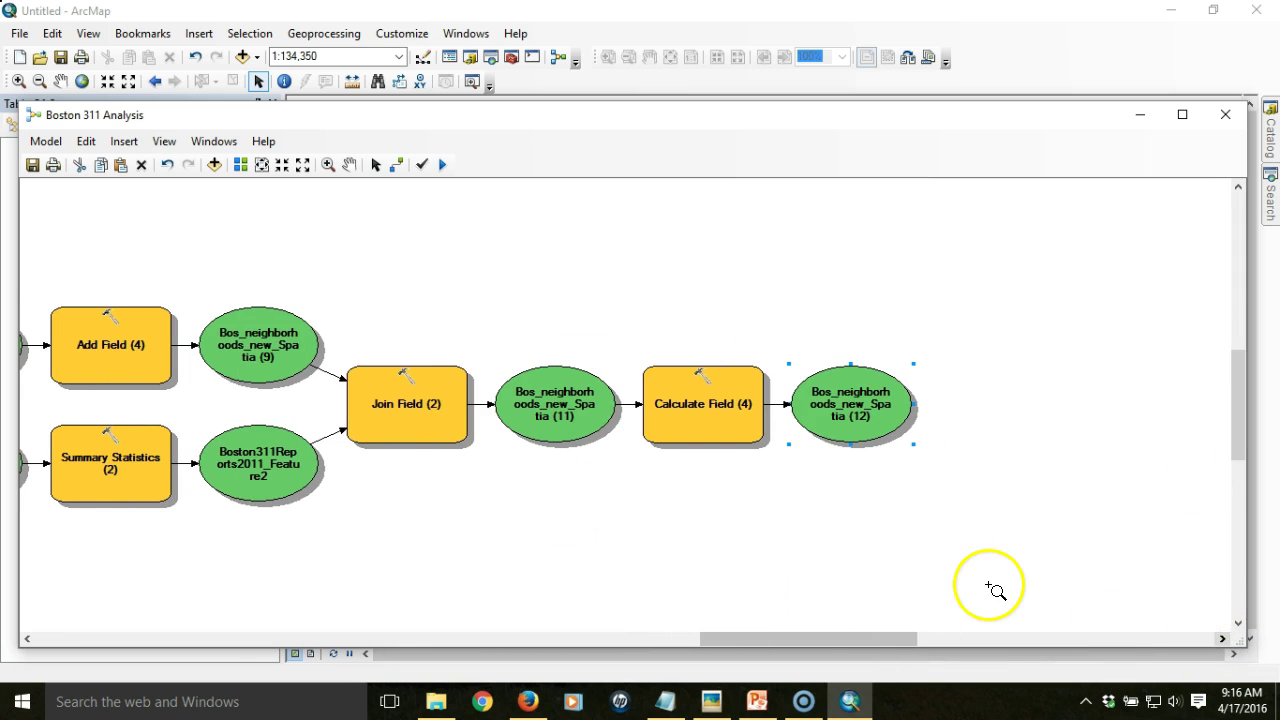
click(1223, 638)
click(911, 640)
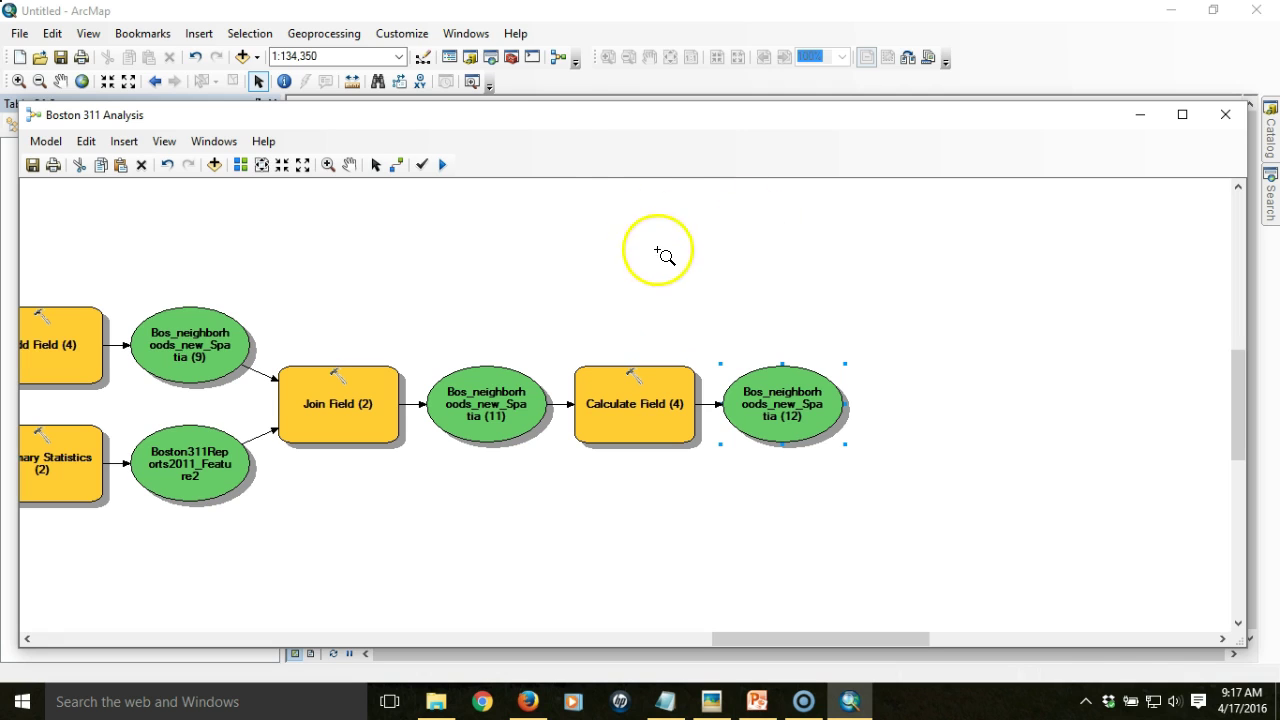
Drag three Make Feature Layer tools from ArcToolbox onto the model canvas, stacked vertically
click(511, 57)
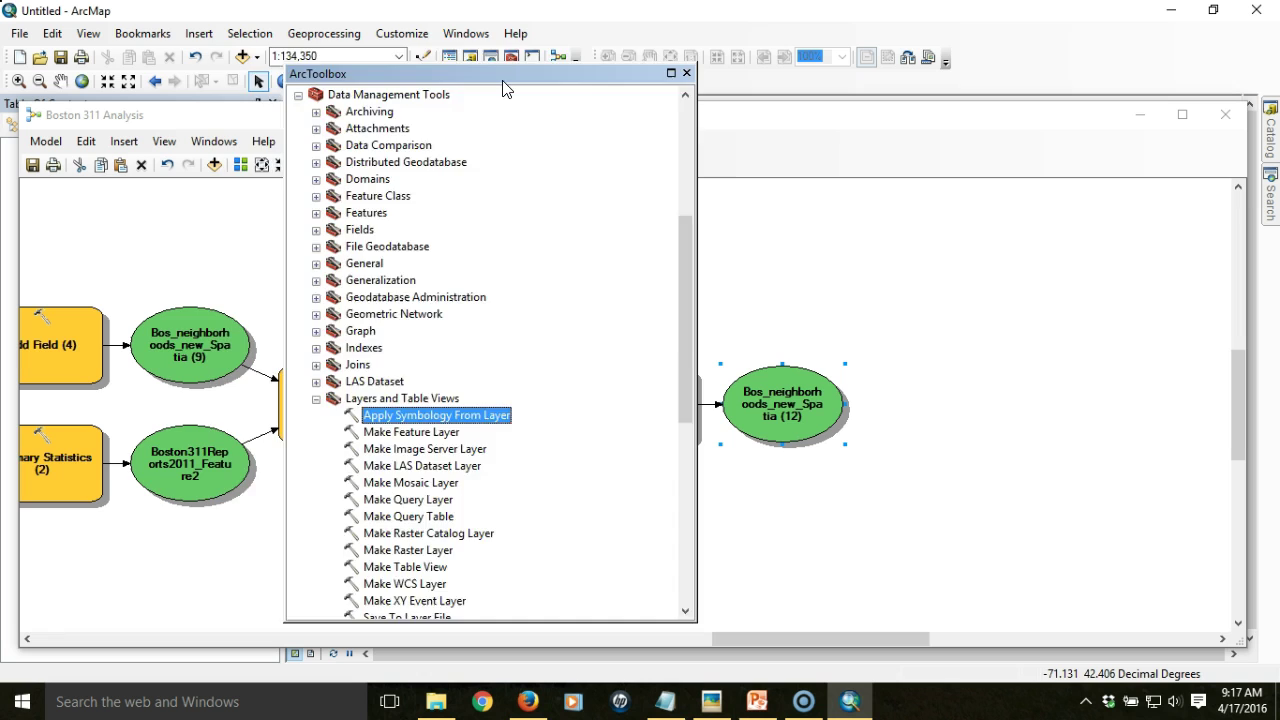
drag(503, 75, 370, 80)
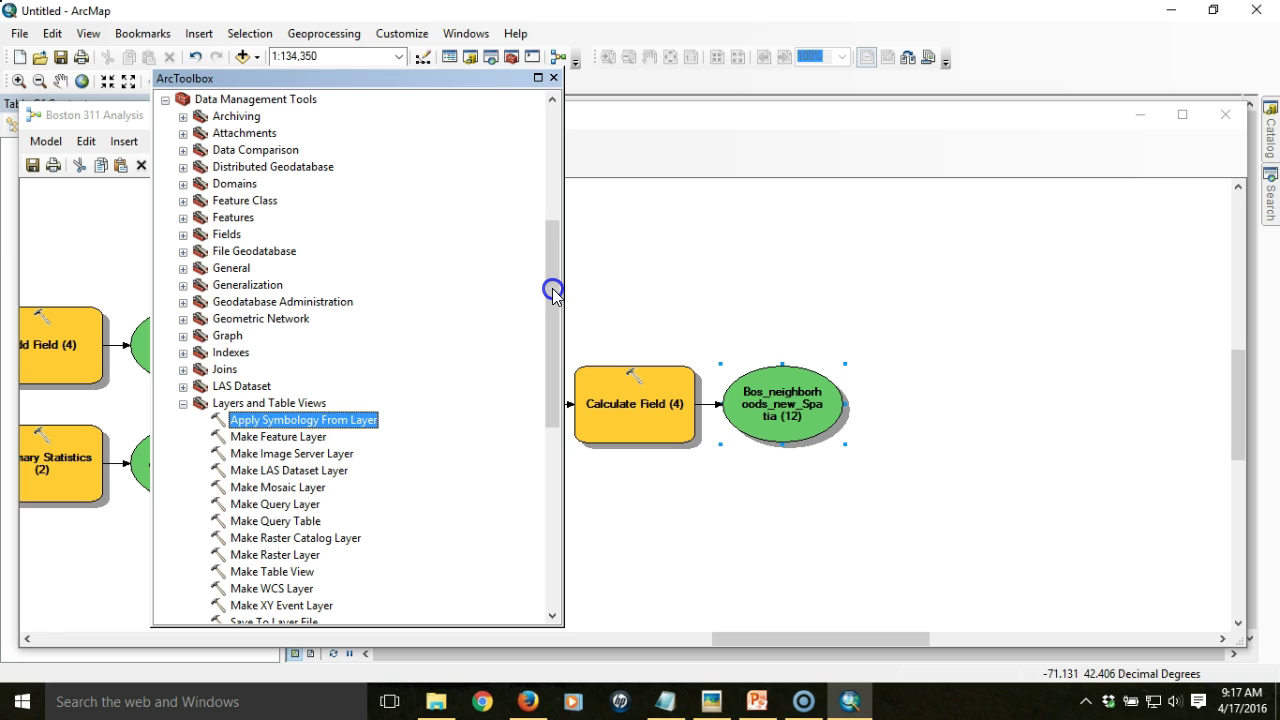
click(292, 437)
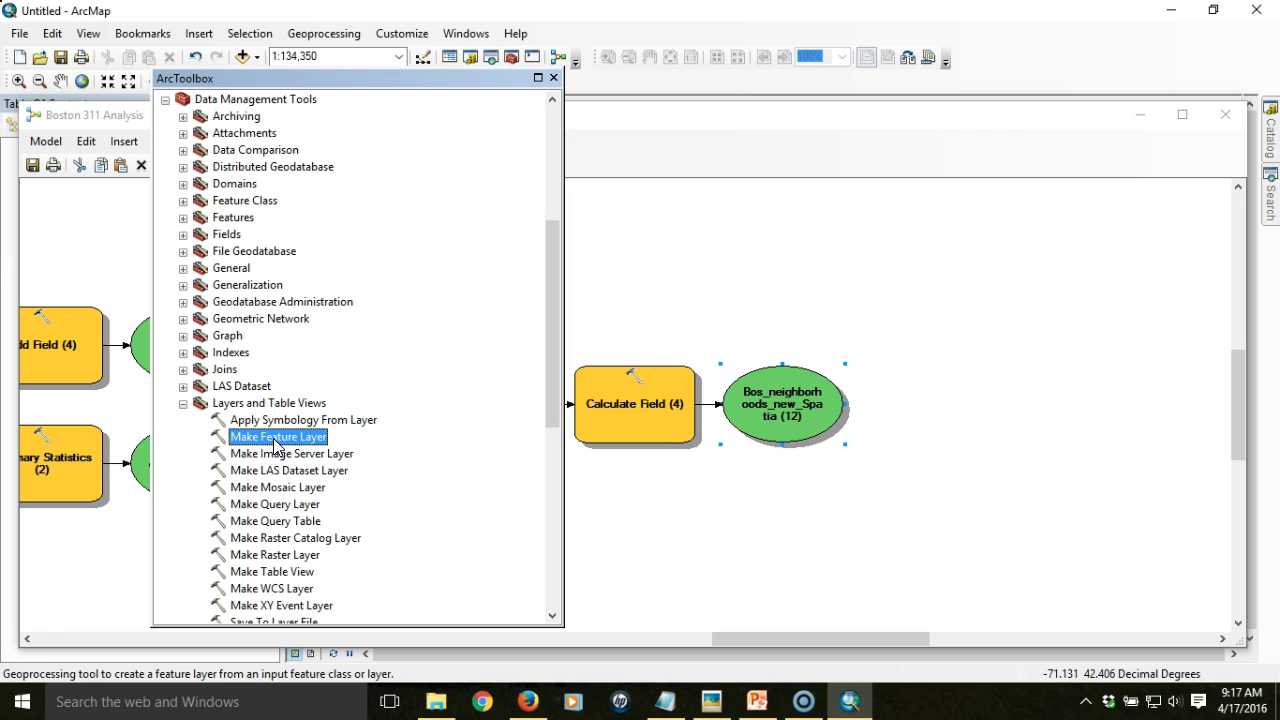
drag(673, 355, 815, 211)
drag(966, 200, 966, 200)
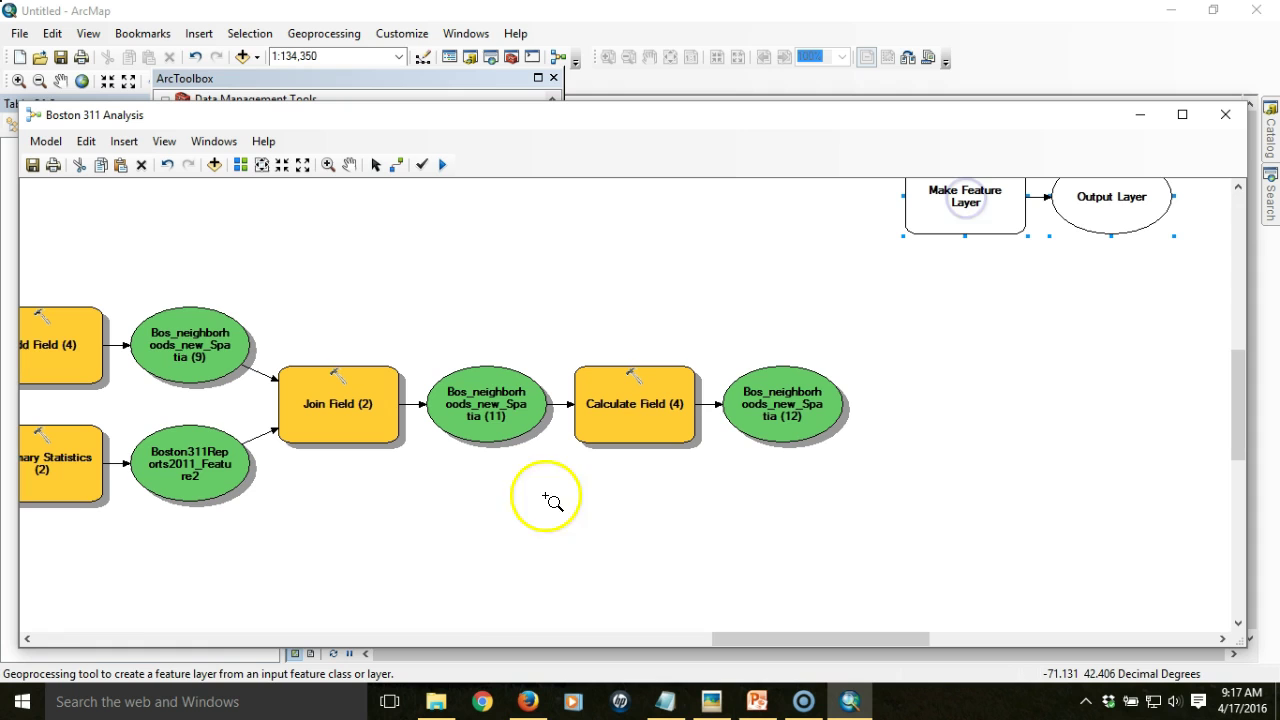
click(380, 79)
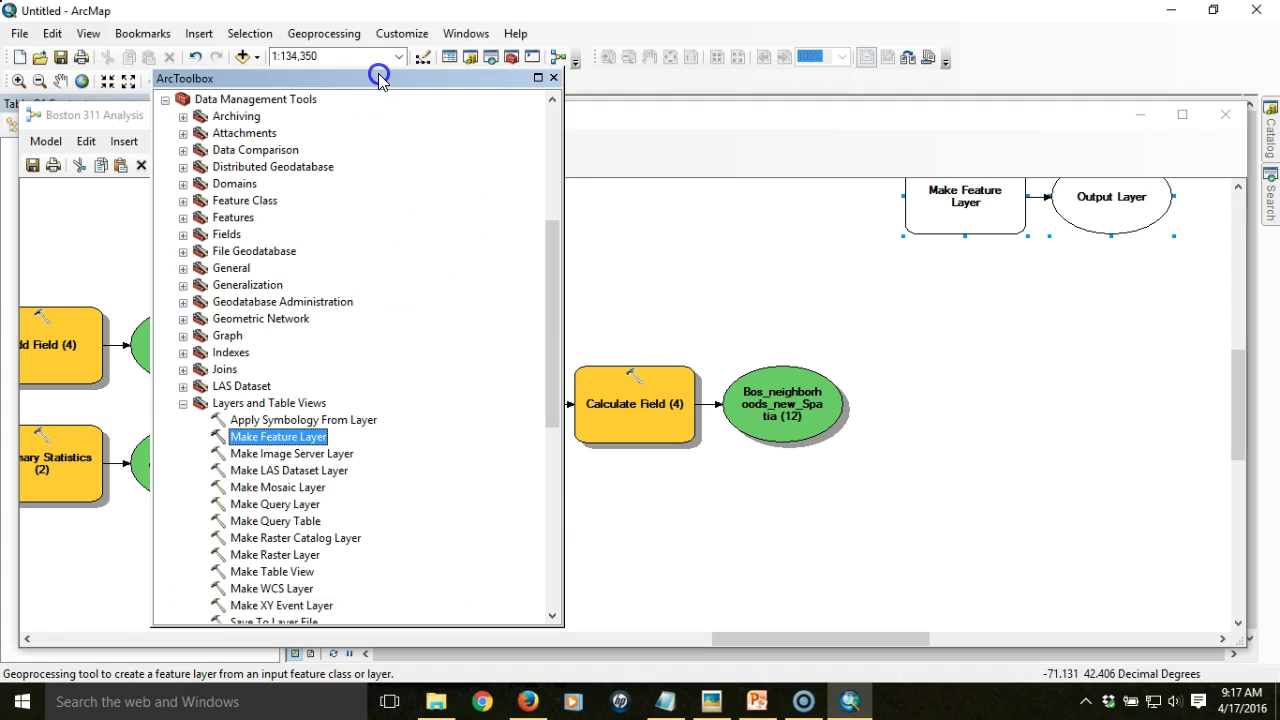
drag(272, 440, 984, 352)
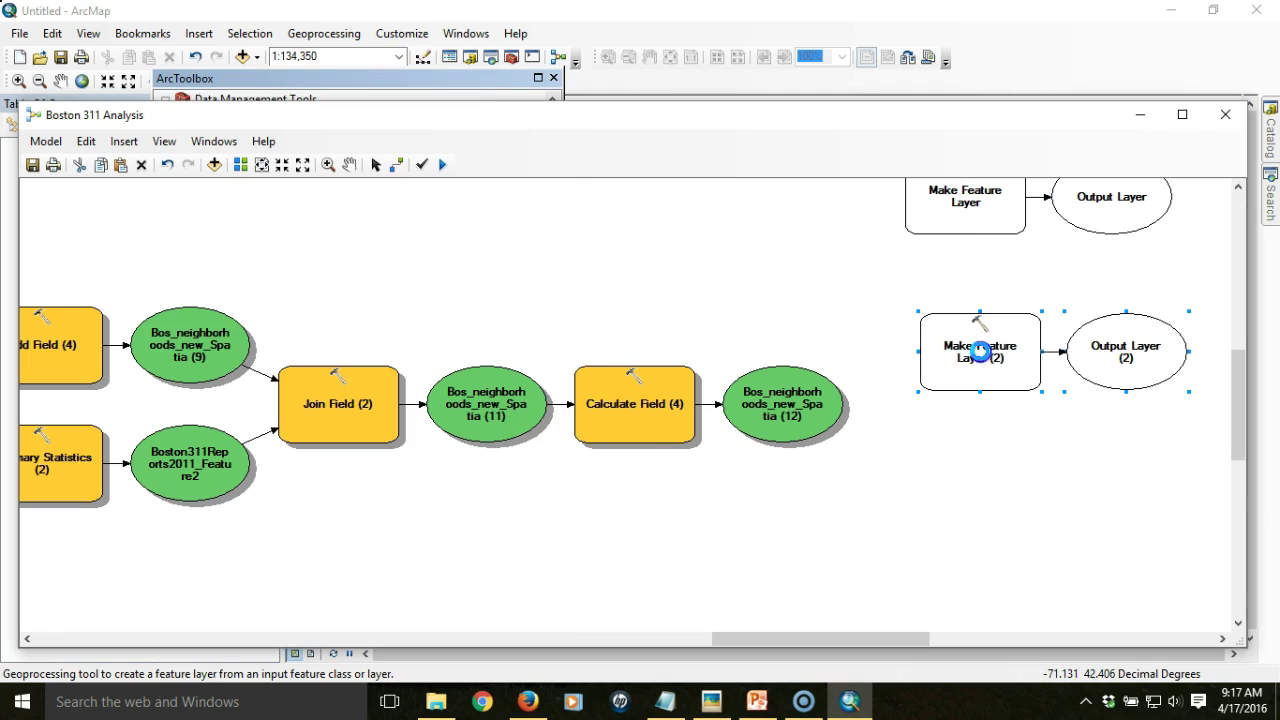
click(378, 90)
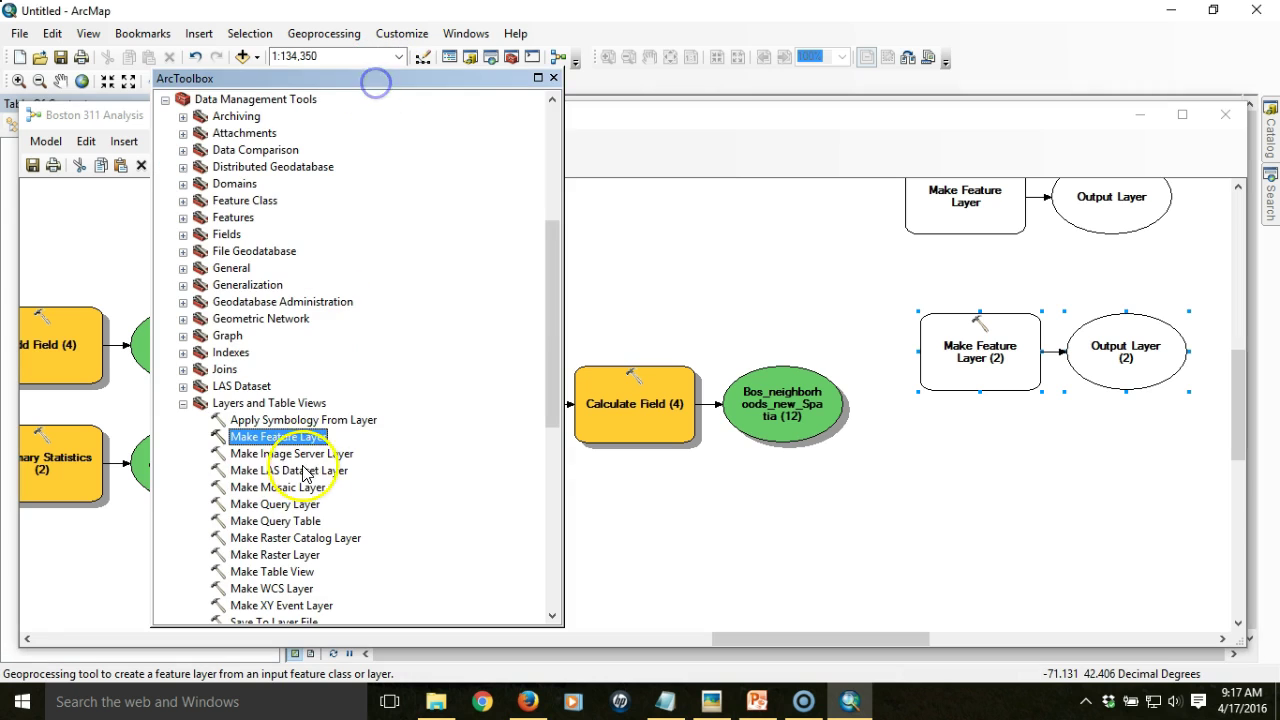
drag(285, 440, 980, 527)
drag(852, 638, 943, 634)
Place an Apply Symbology From Layer tool beside each of the three Make Feature Layer rows
click(412, 80)
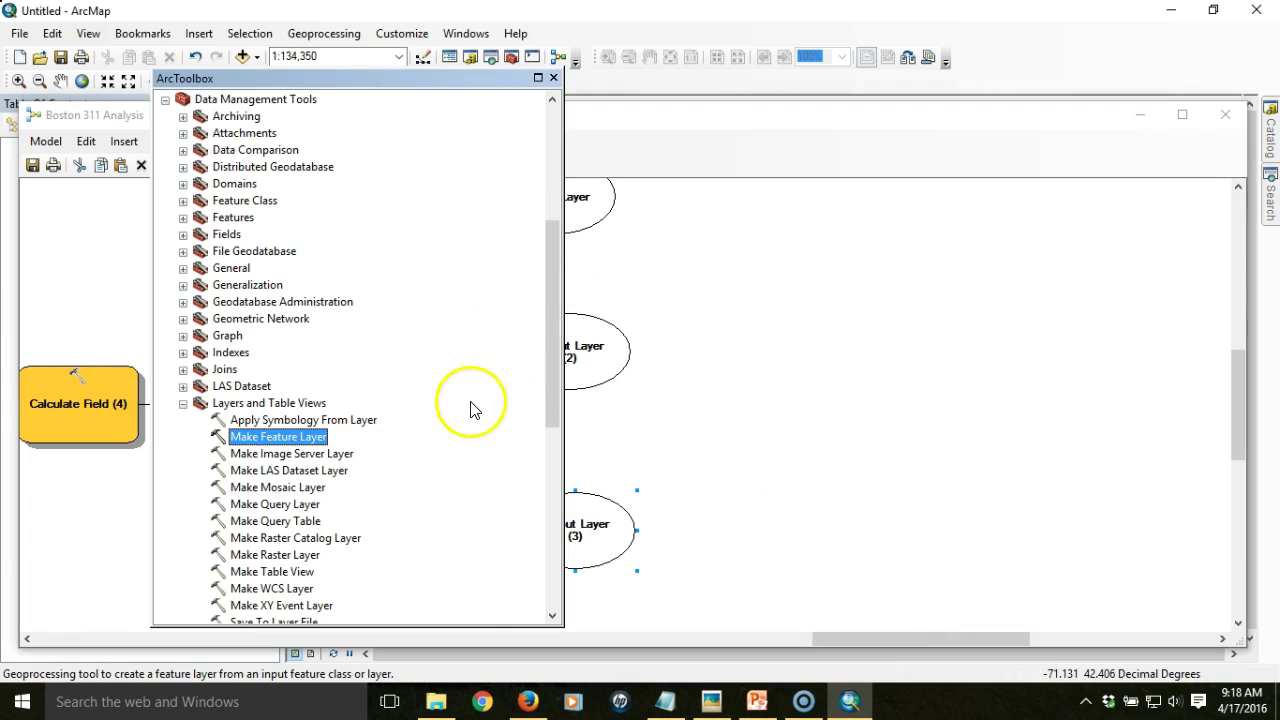
click(349, 420)
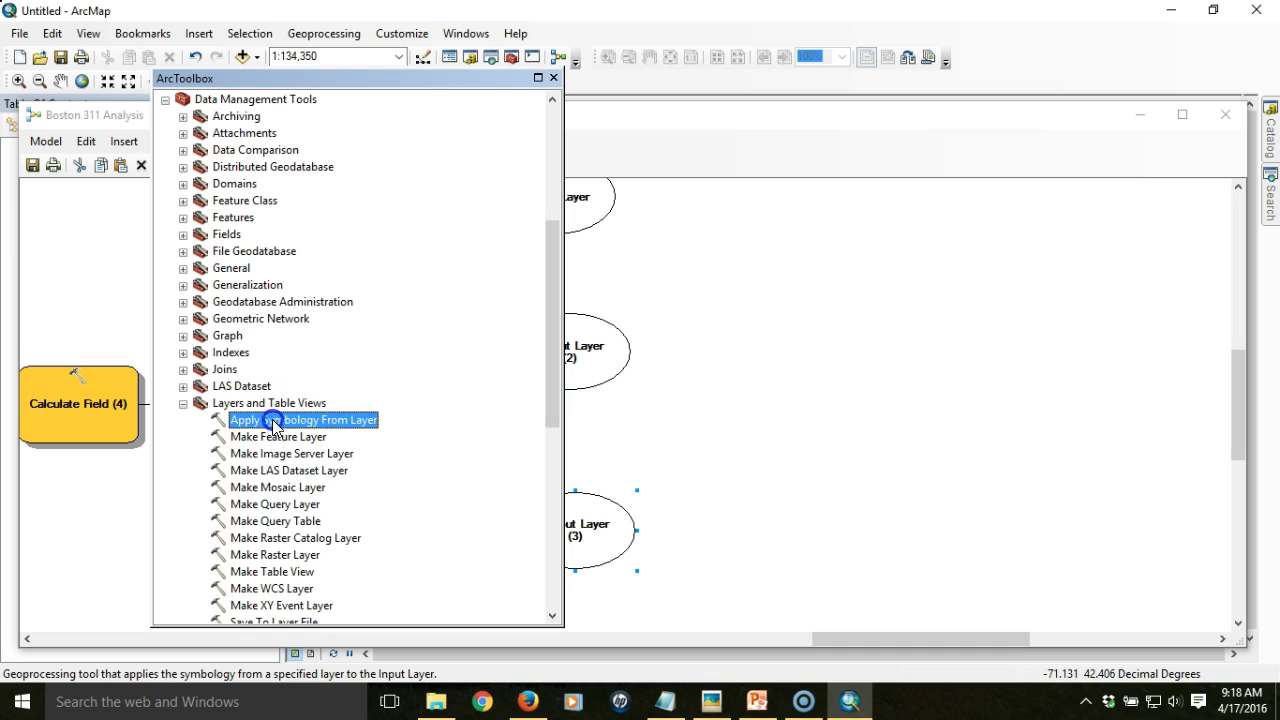
drag(274, 424, 755, 247)
drag(812, 205, 810, 208)
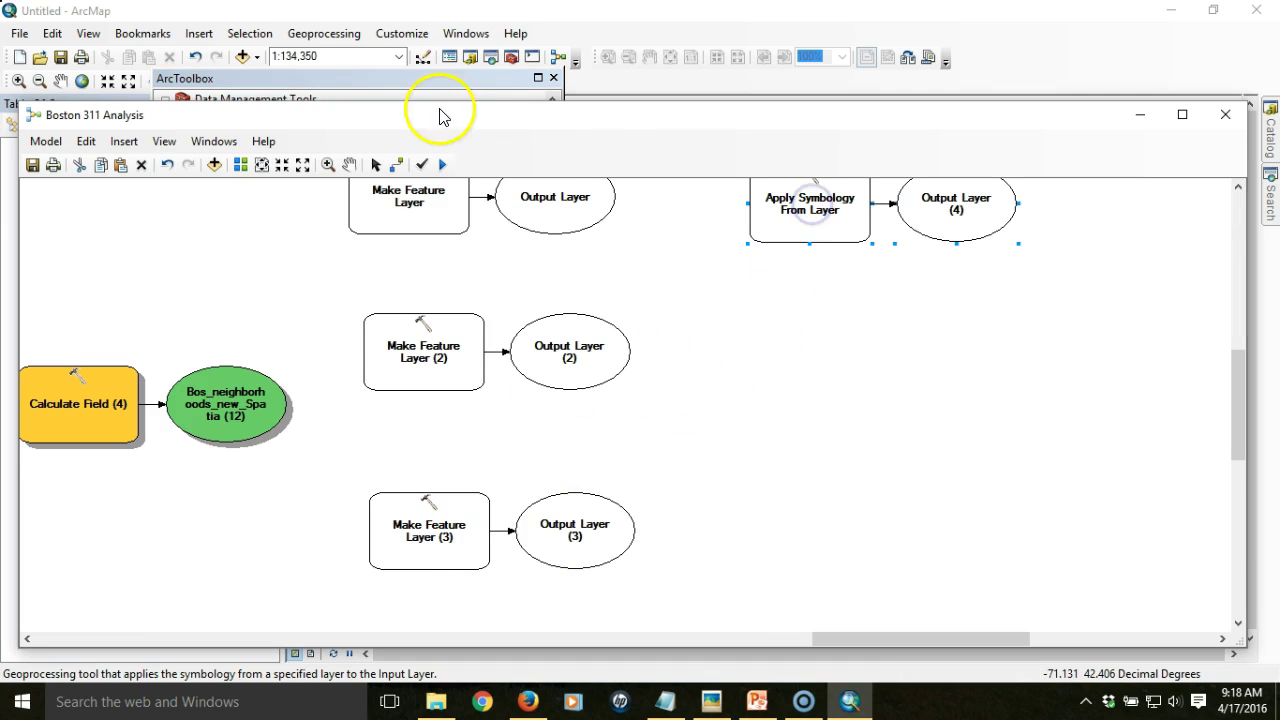
mouse_move(440, 83)
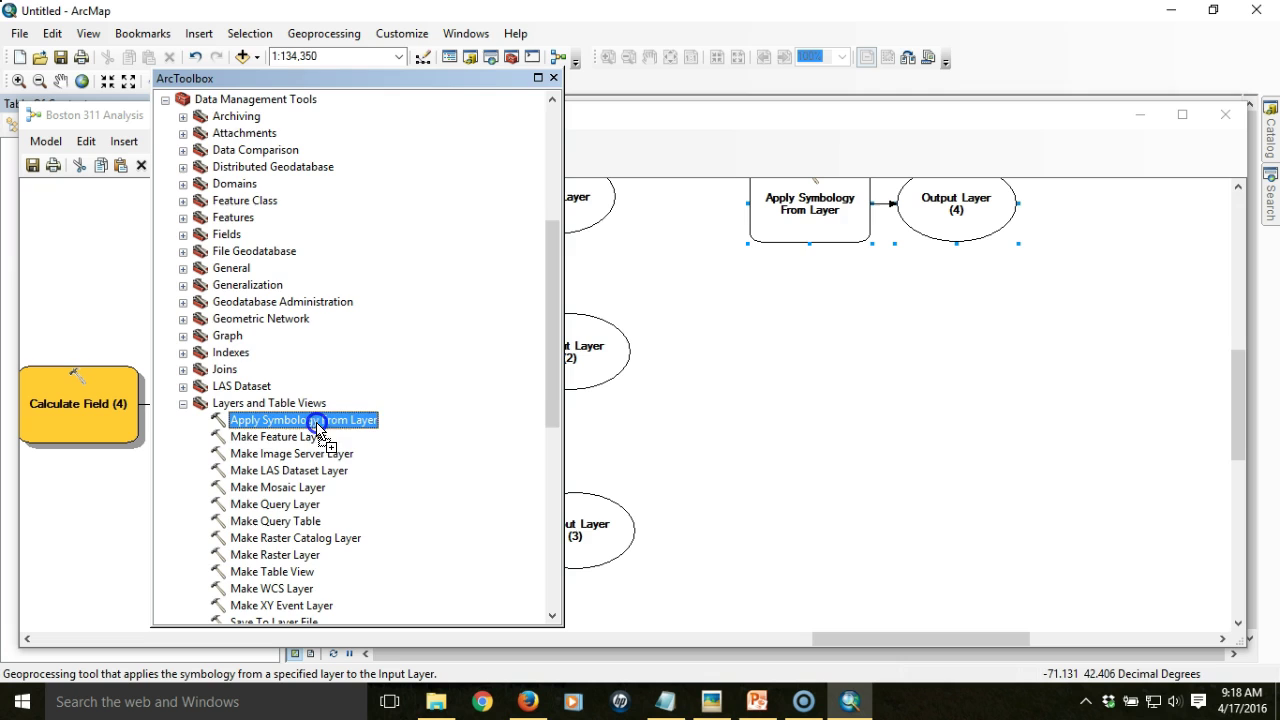
drag(776, 364, 808, 357)
mouse_move(486, 77)
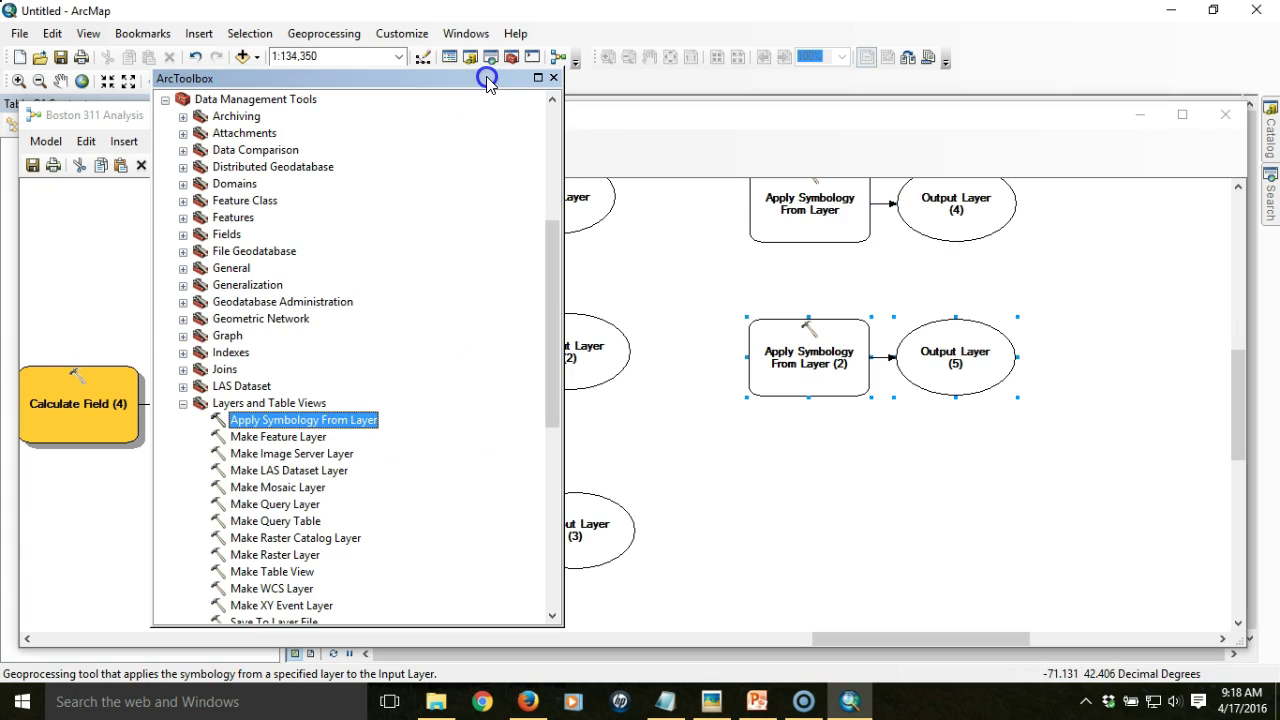
drag(320, 427, 811, 525)
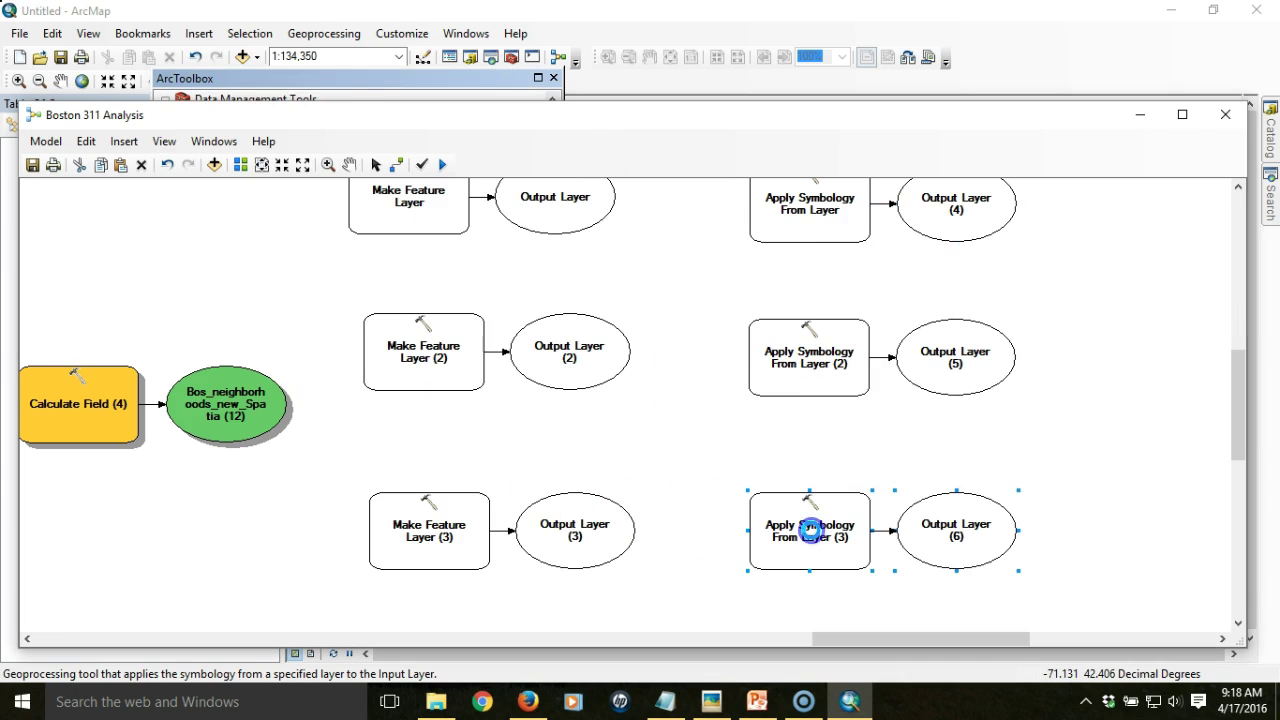
drag(894, 640, 860, 640)
Connect Bos_neighborhoods_new_Spatia (12) as Input Features to Make Feature Layer, (2) and (3)
drag(1013, 109, 1010, 78)
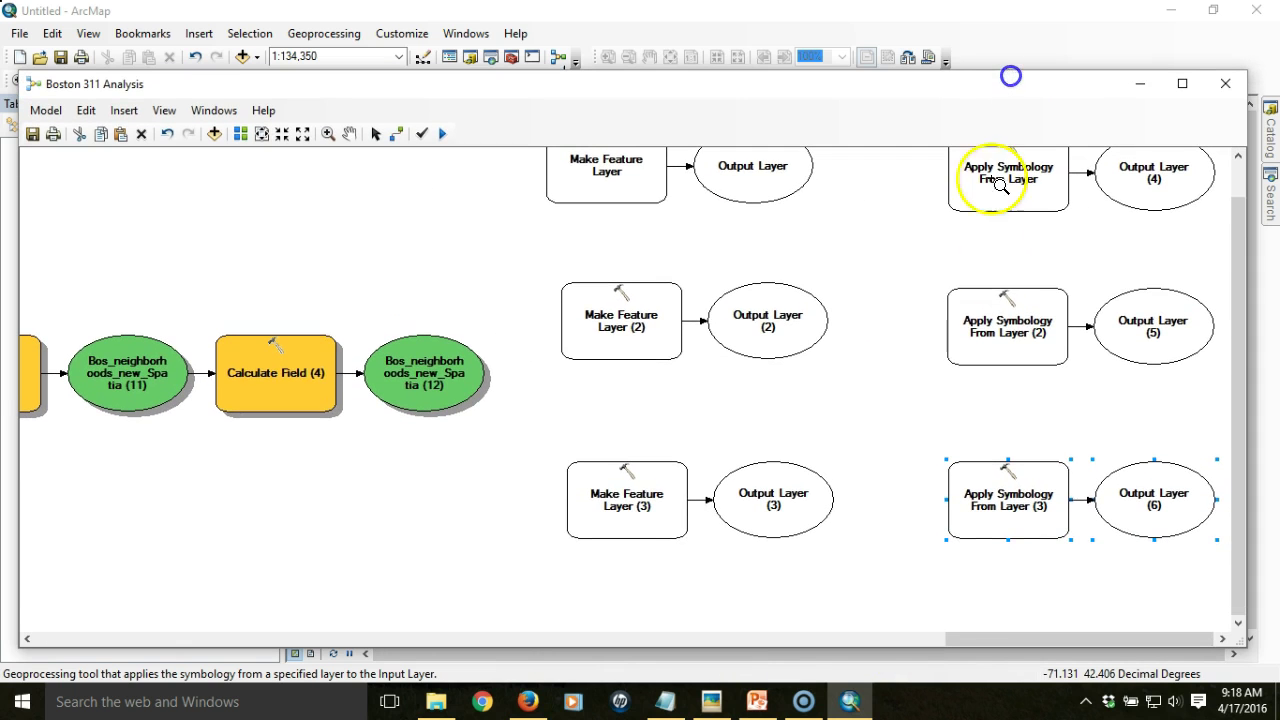
click(1237, 177)
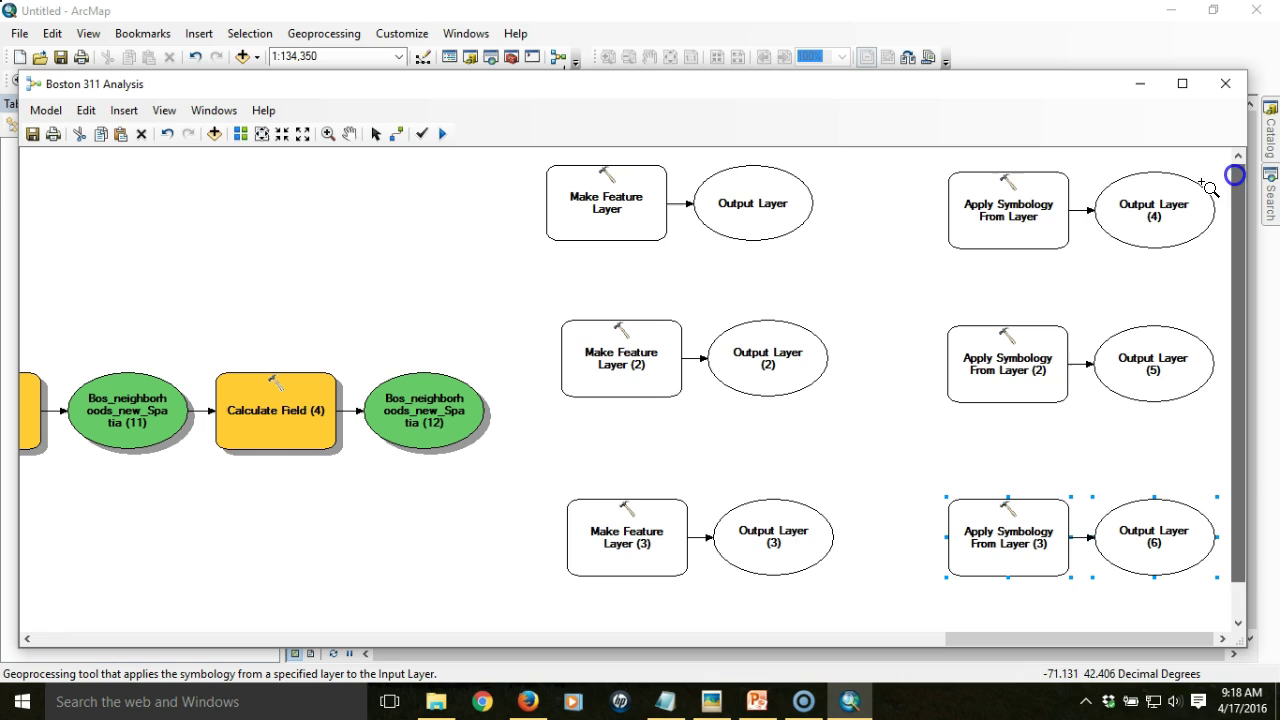
click(397, 133)
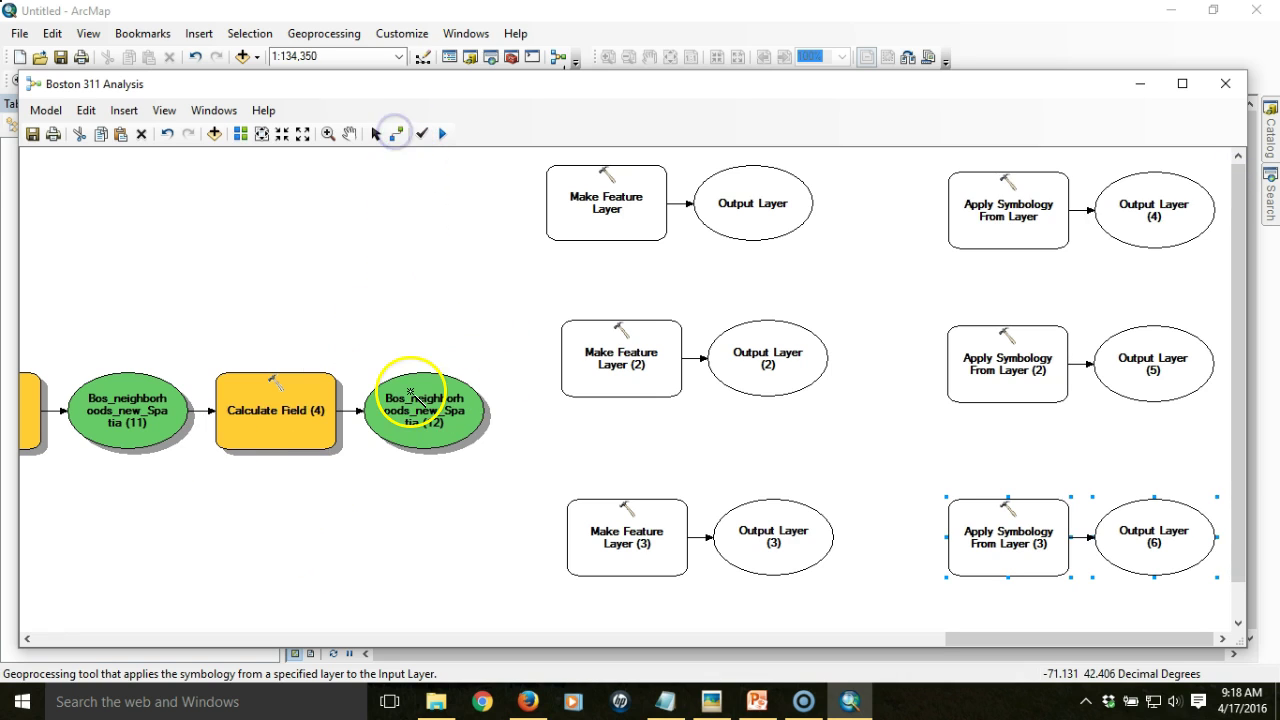
drag(410, 392, 581, 218)
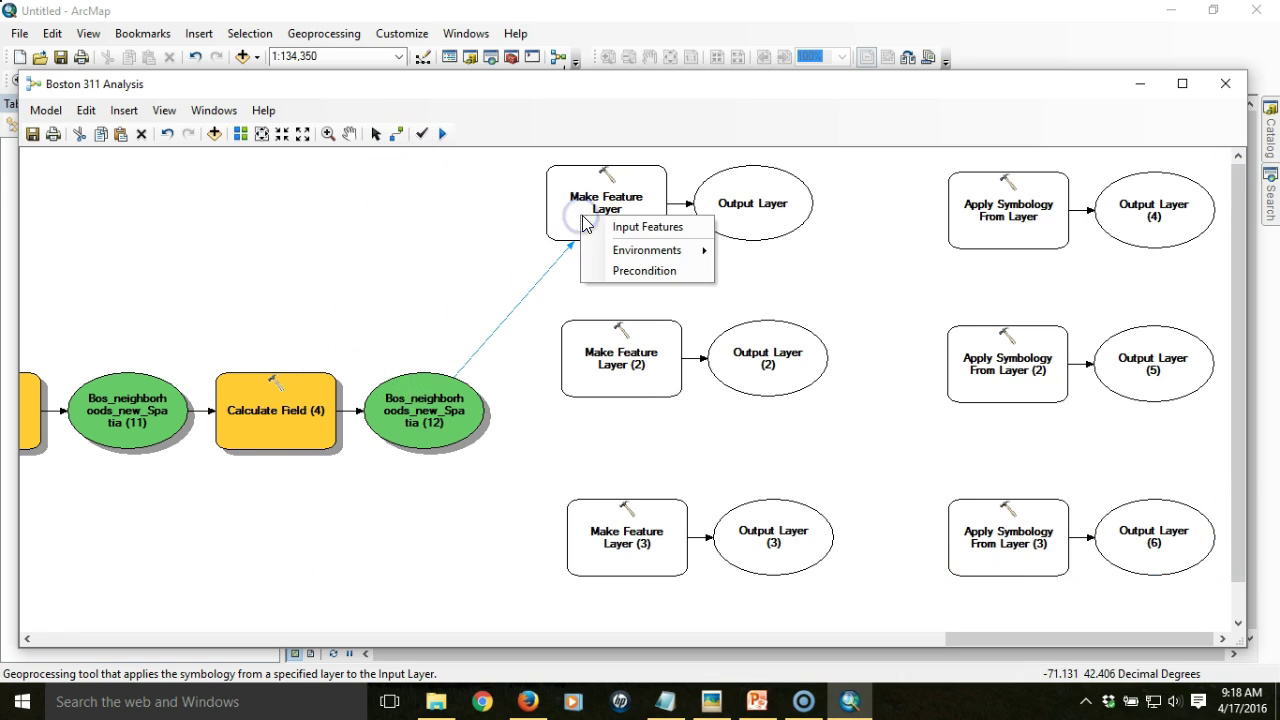
click(620, 227)
drag(440, 425, 599, 364)
click(645, 372)
drag(432, 421, 591, 516)
click(638, 530)
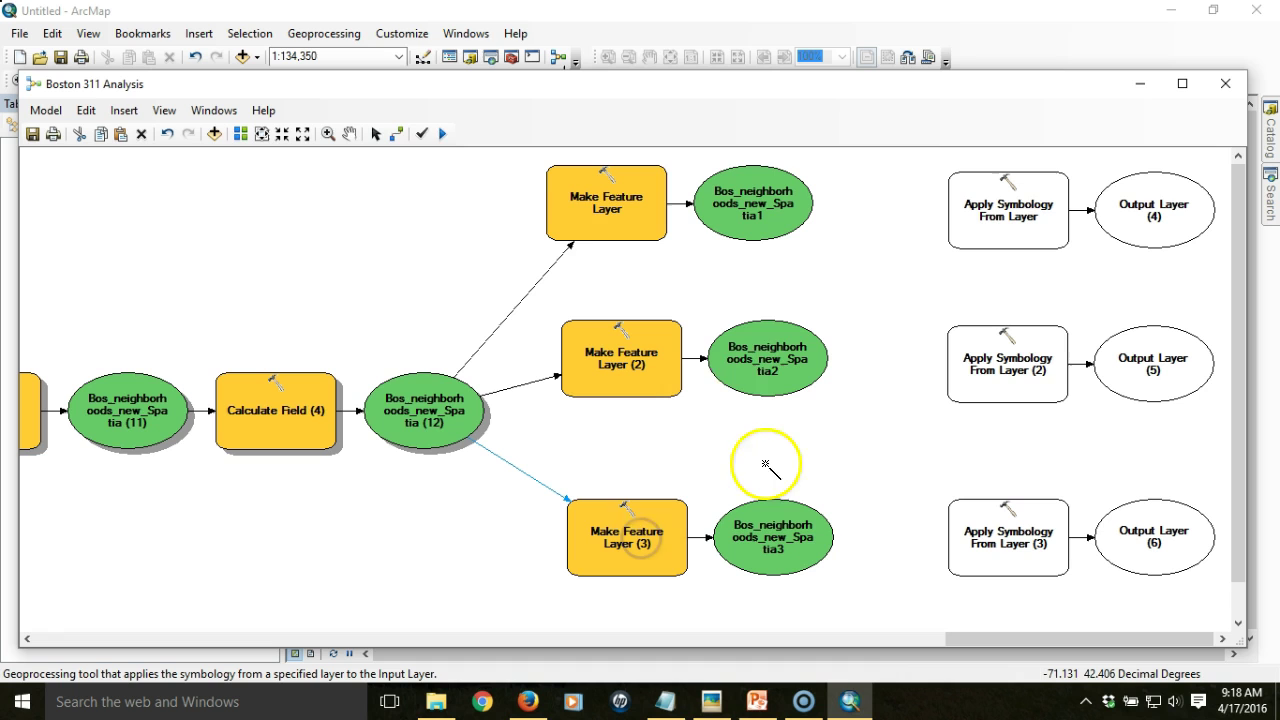
click(376, 133)
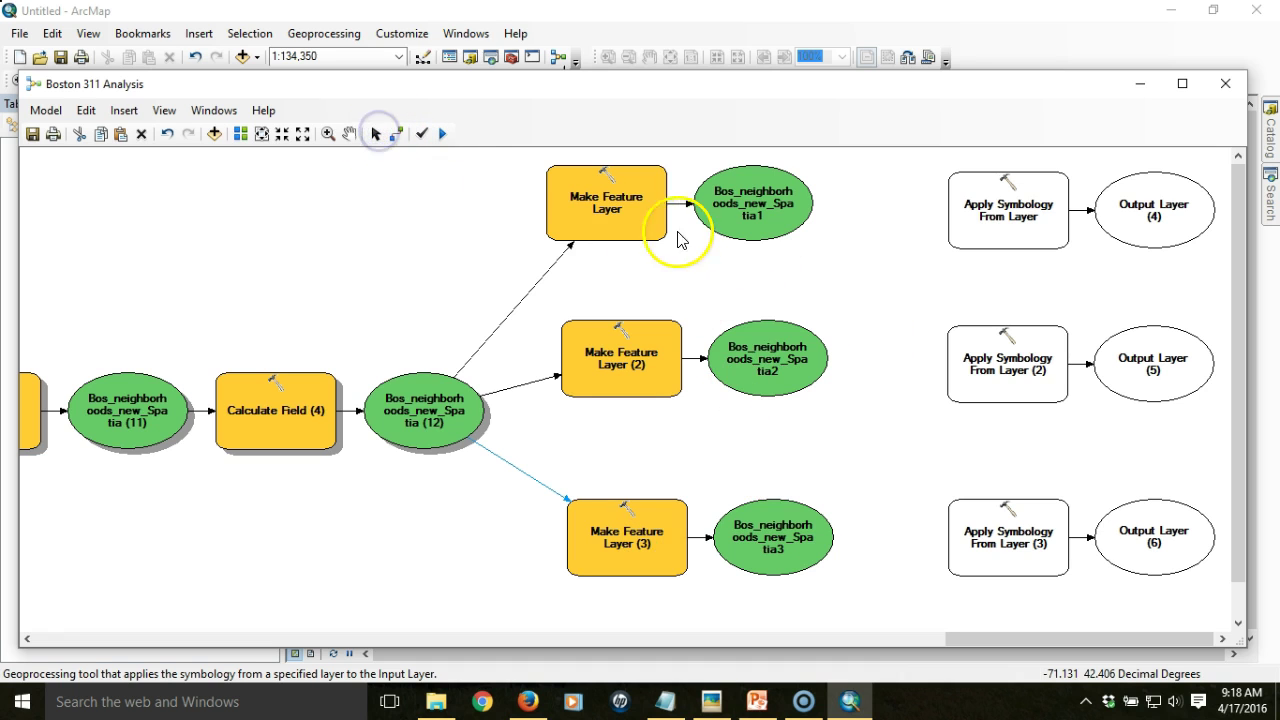
double_click(633, 215)
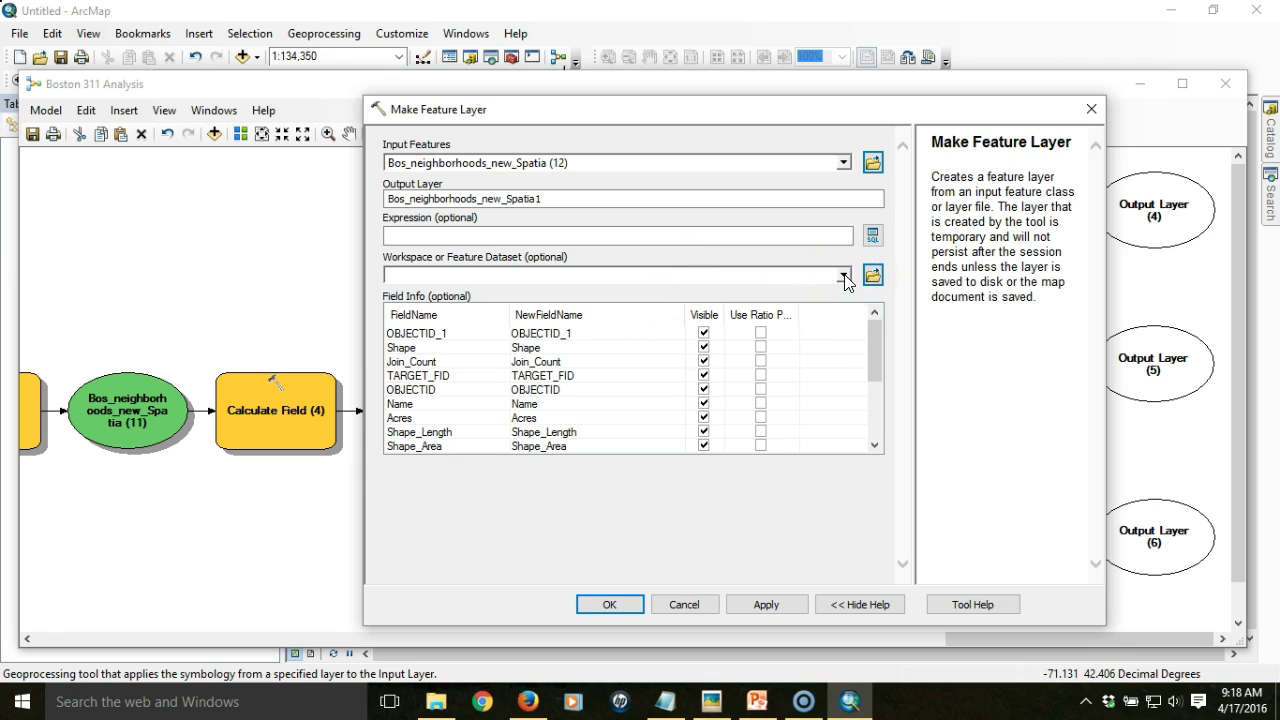
click(844, 276)
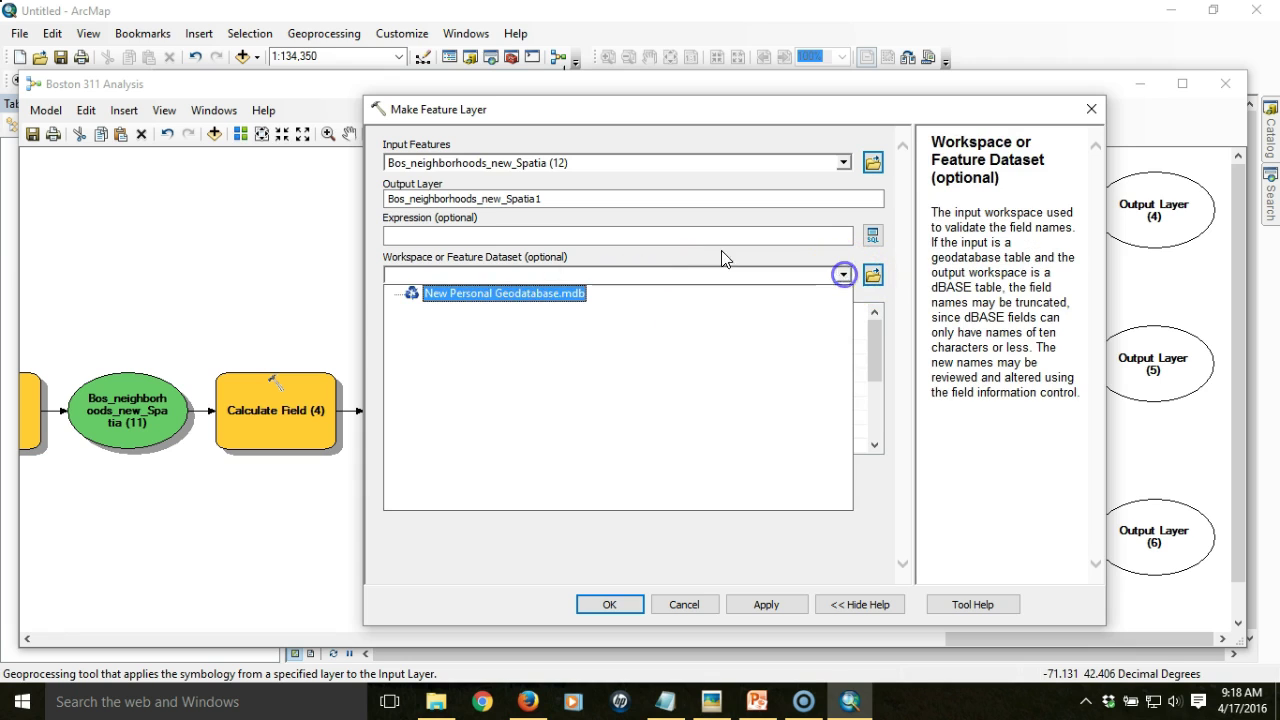
click(490, 292)
click(606, 605)
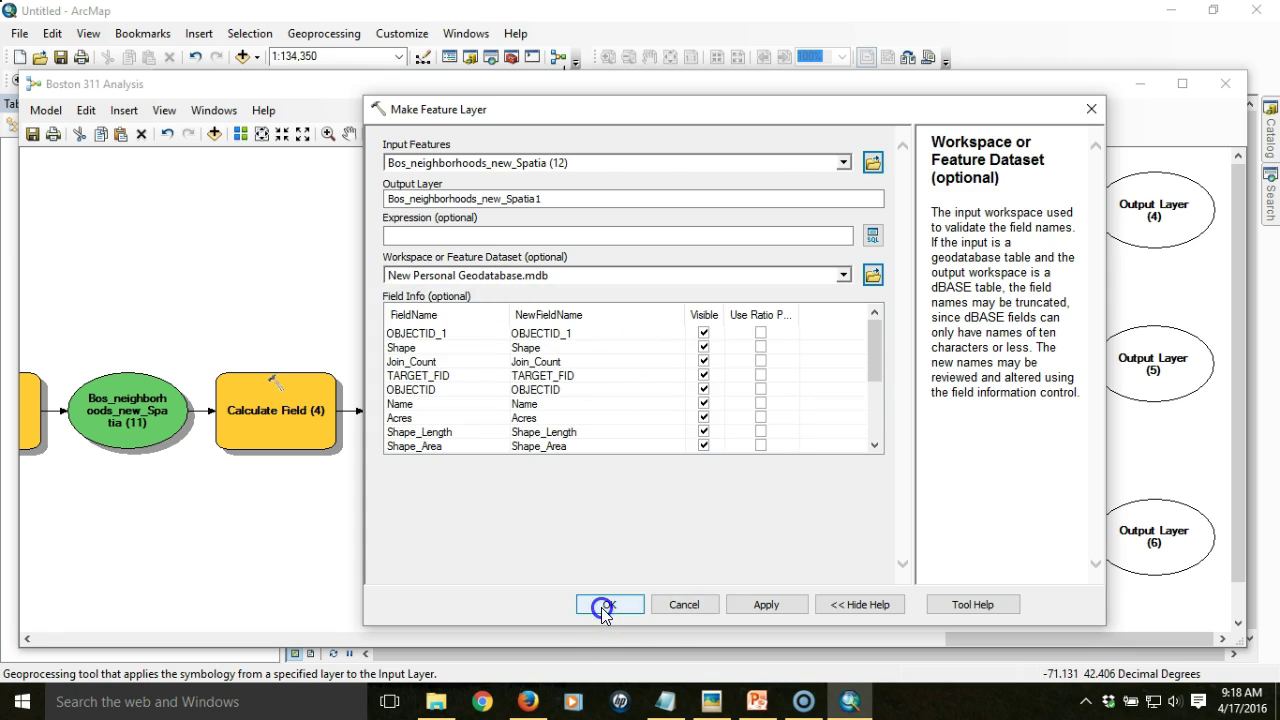
click(660, 358)
Set New Personal Geodatabase.mdb as the workspace for Make Feature Layer (2) and (3)
double_click(660, 358)
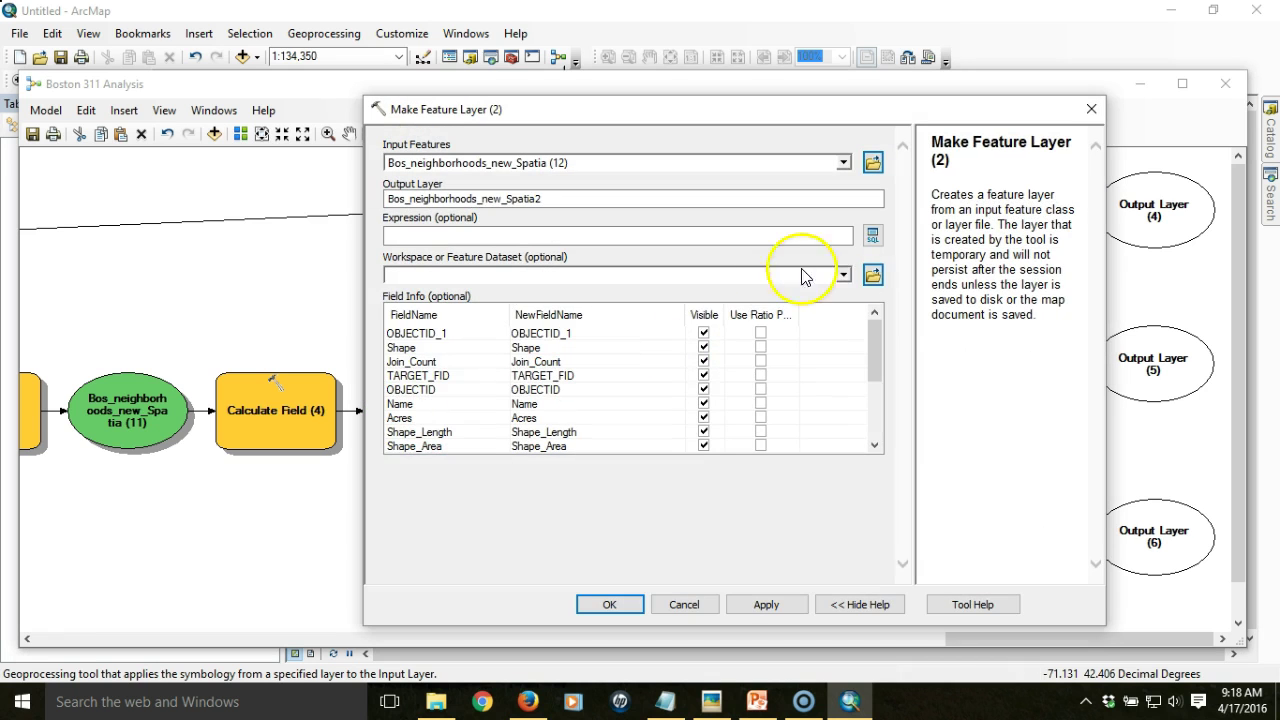
click(844, 275)
click(522, 291)
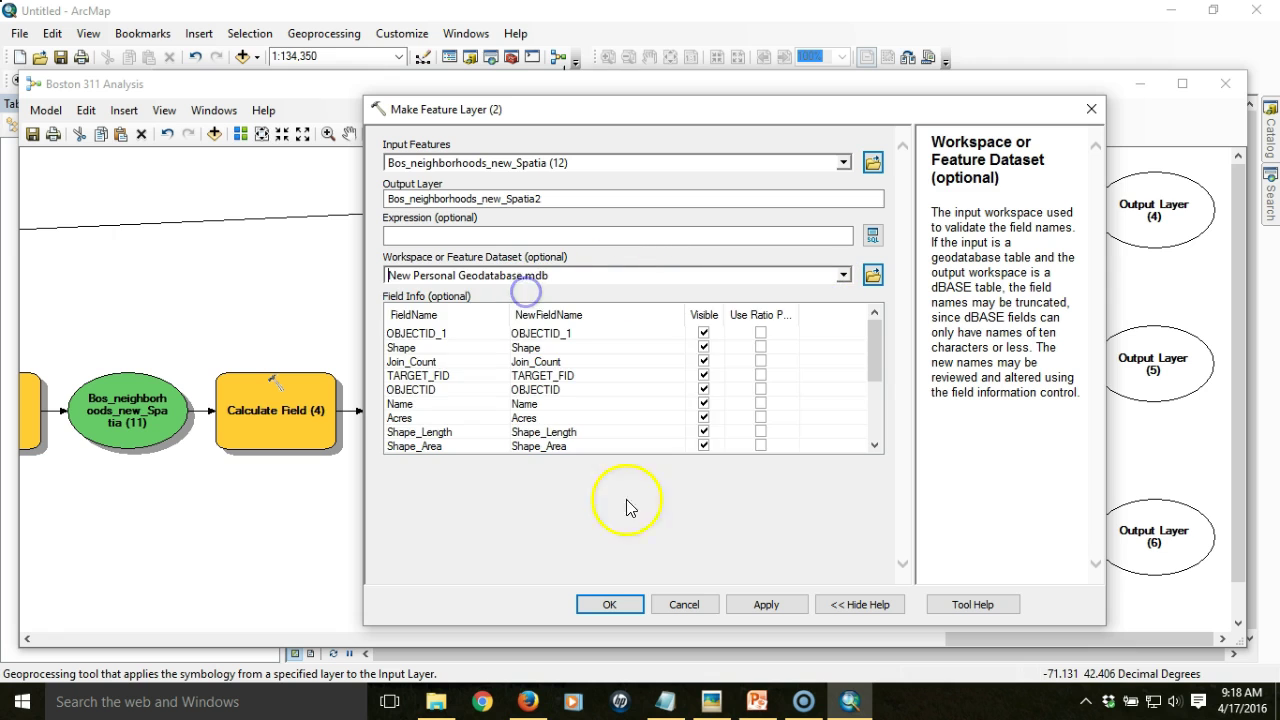
click(610, 604)
double_click(648, 528)
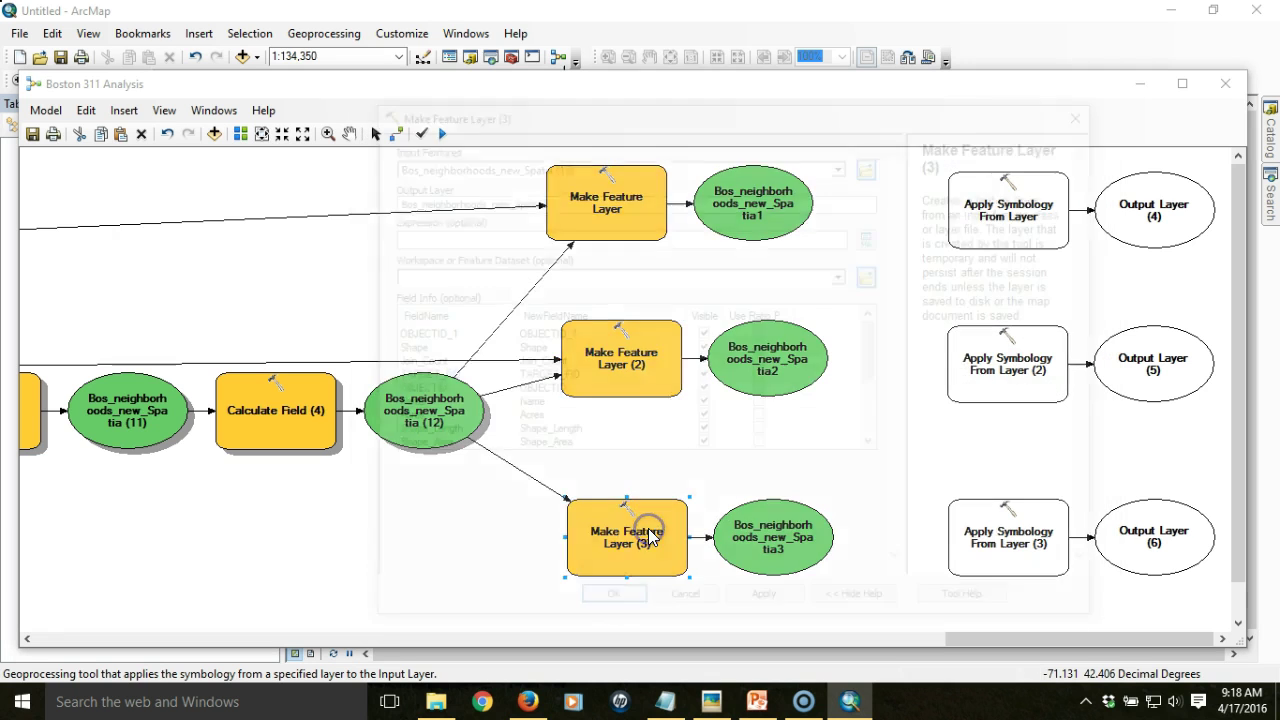
click(844, 275)
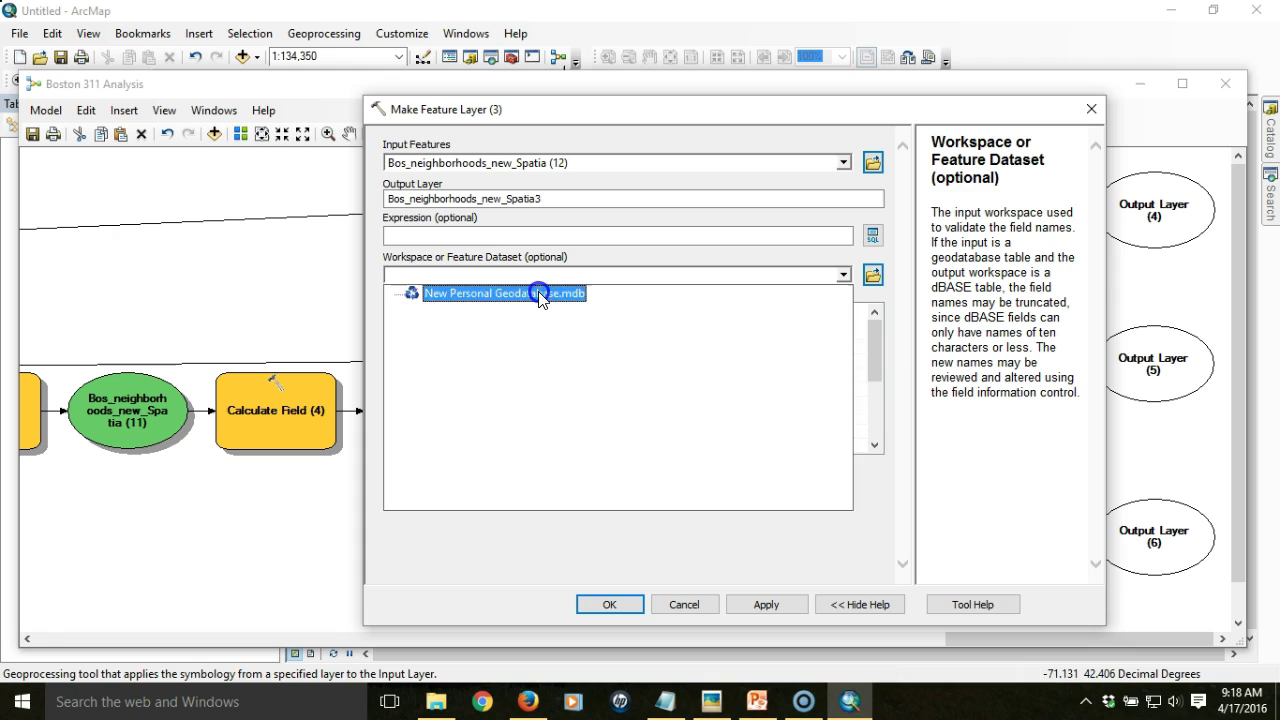
click(526, 289)
click(609, 603)
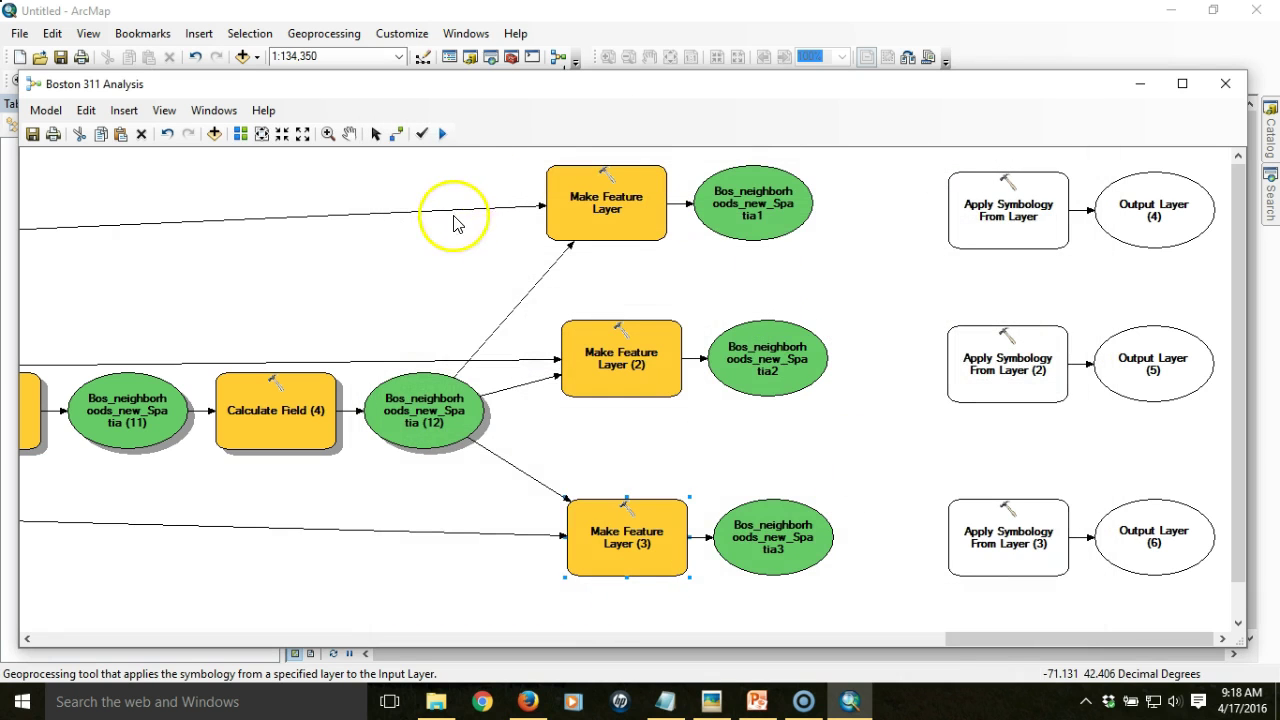
Reopen all three Make Feature Layer tools to verify their settings, closing without changes
click(376, 135)
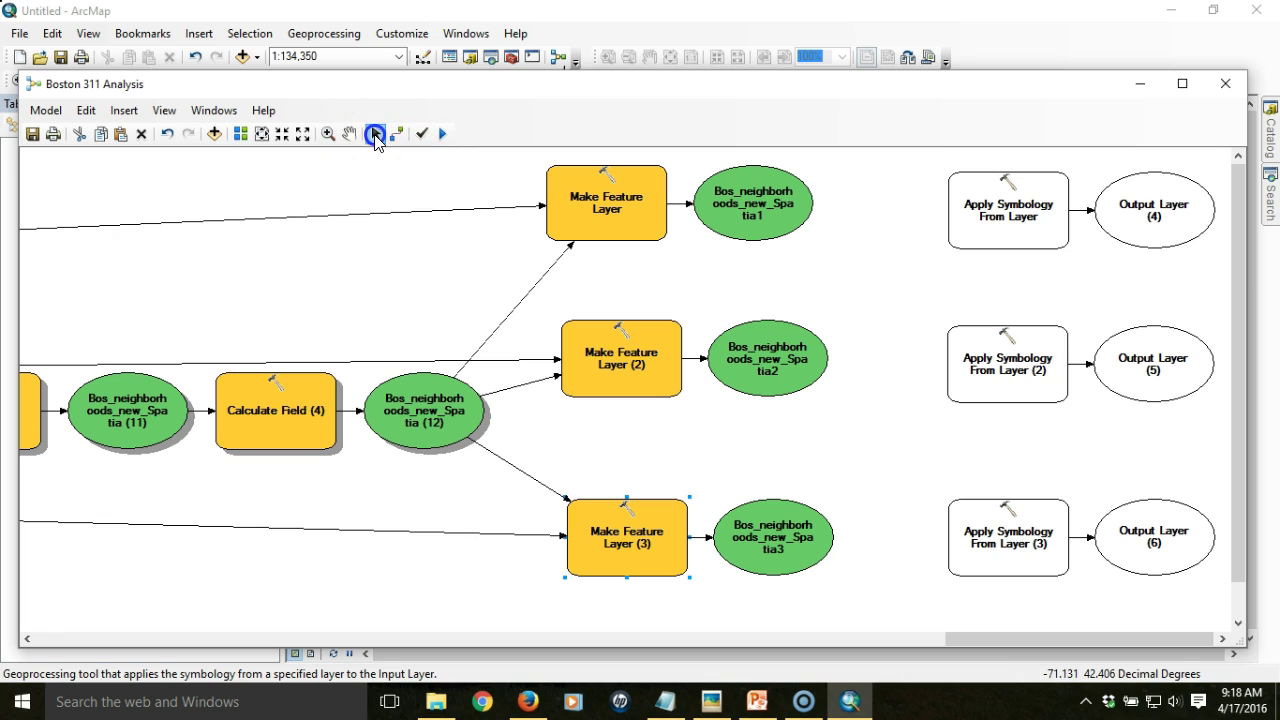
click(643, 218)
double_click(643, 218)
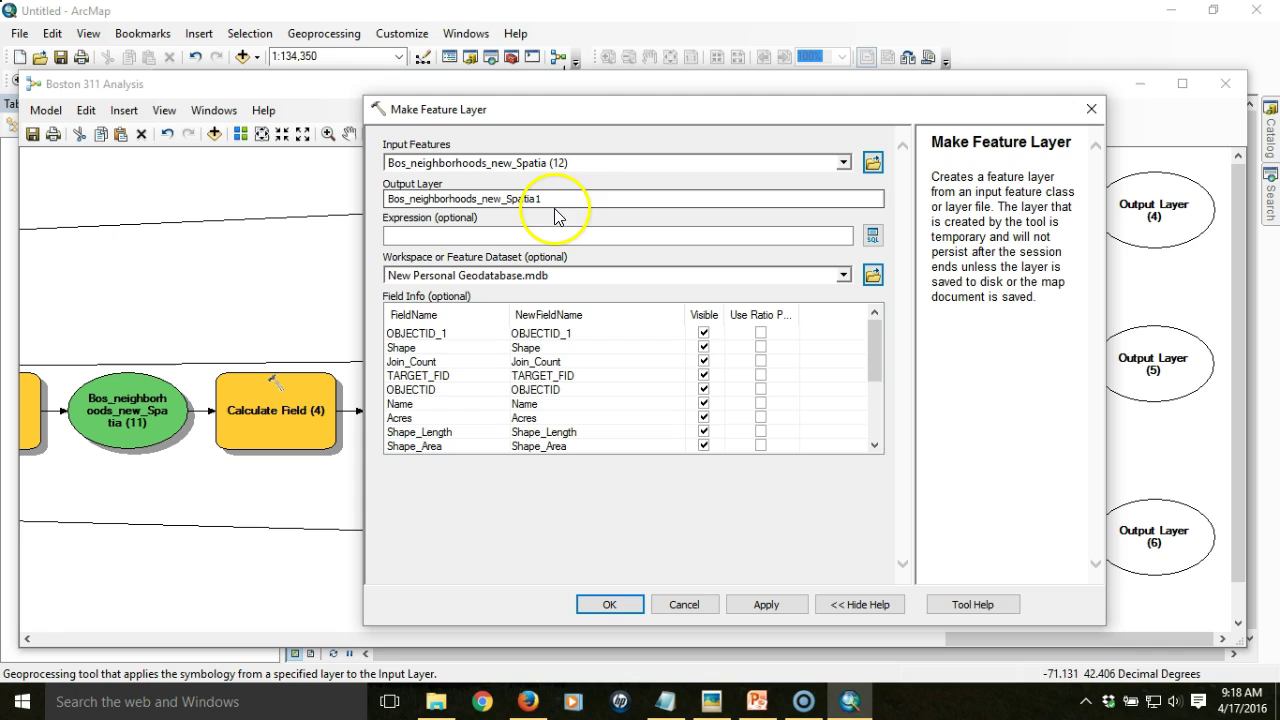
click(689, 605)
double_click(663, 385)
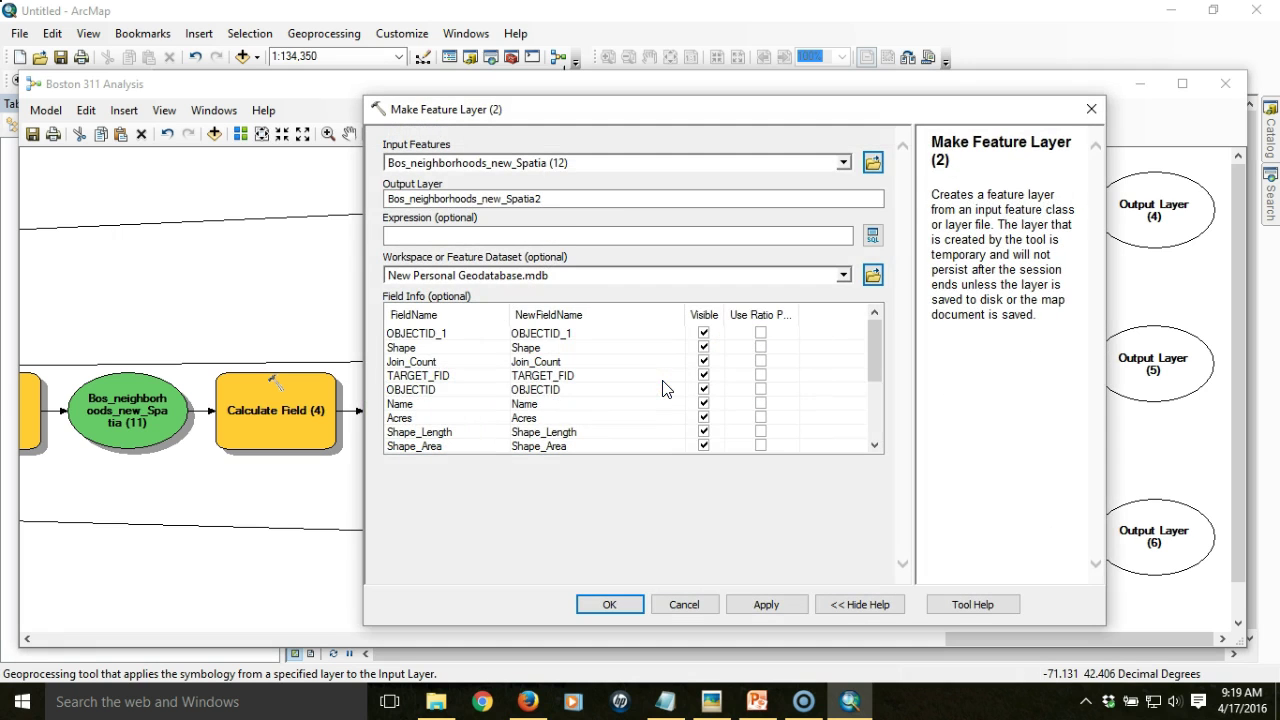
click(686, 605)
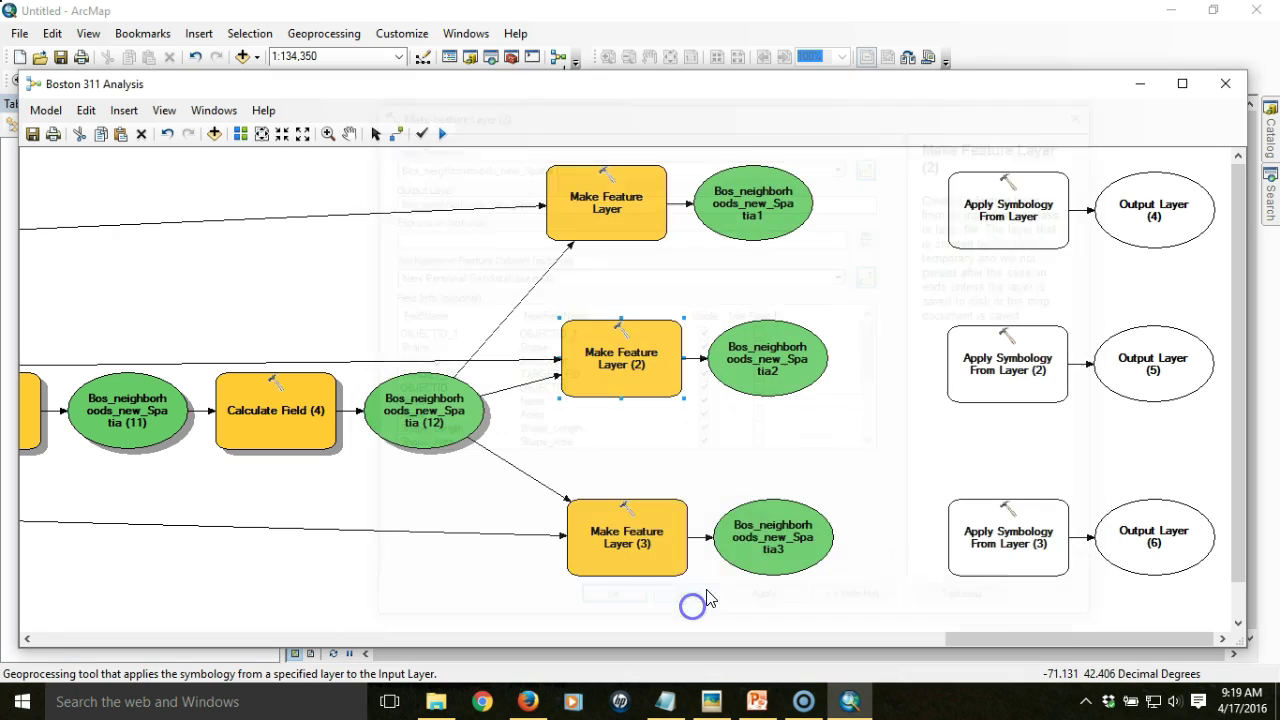
double_click(657, 539)
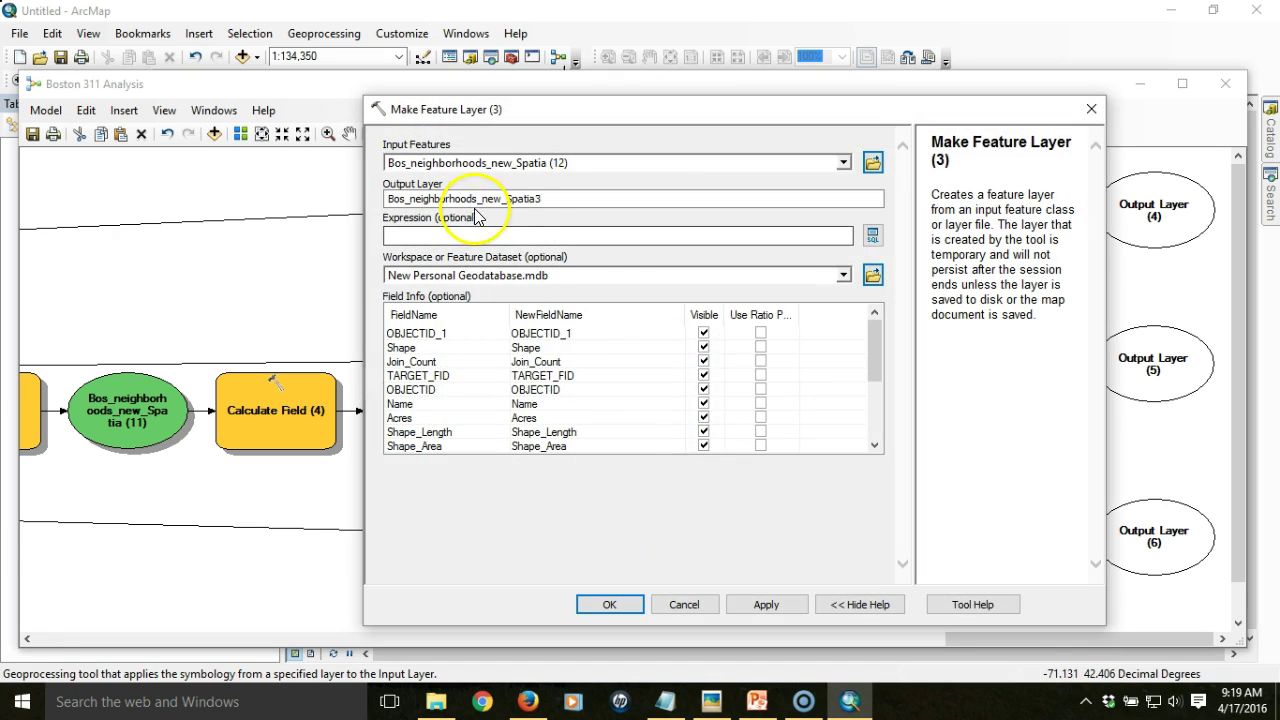
click(686, 605)
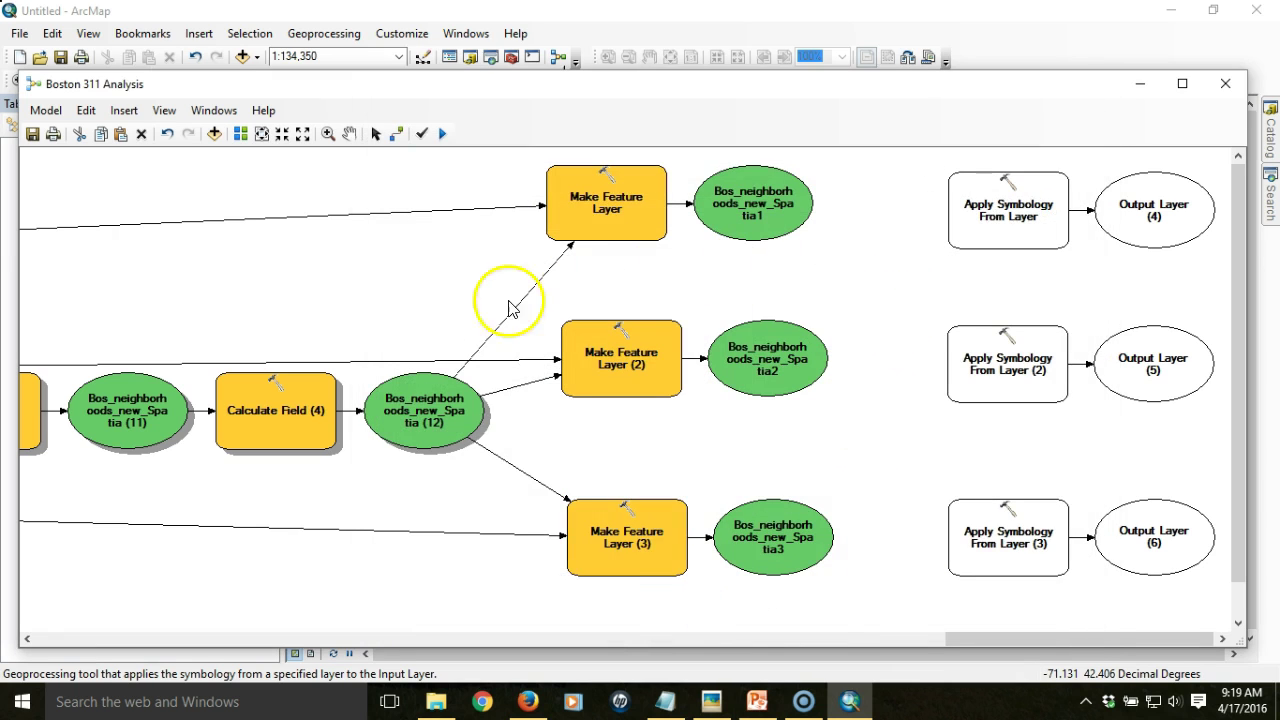
Connect the Spatia1, Spatia2 and Spatia3 outputs as input layers of the three Apply Symbology From Layer tools
click(397, 133)
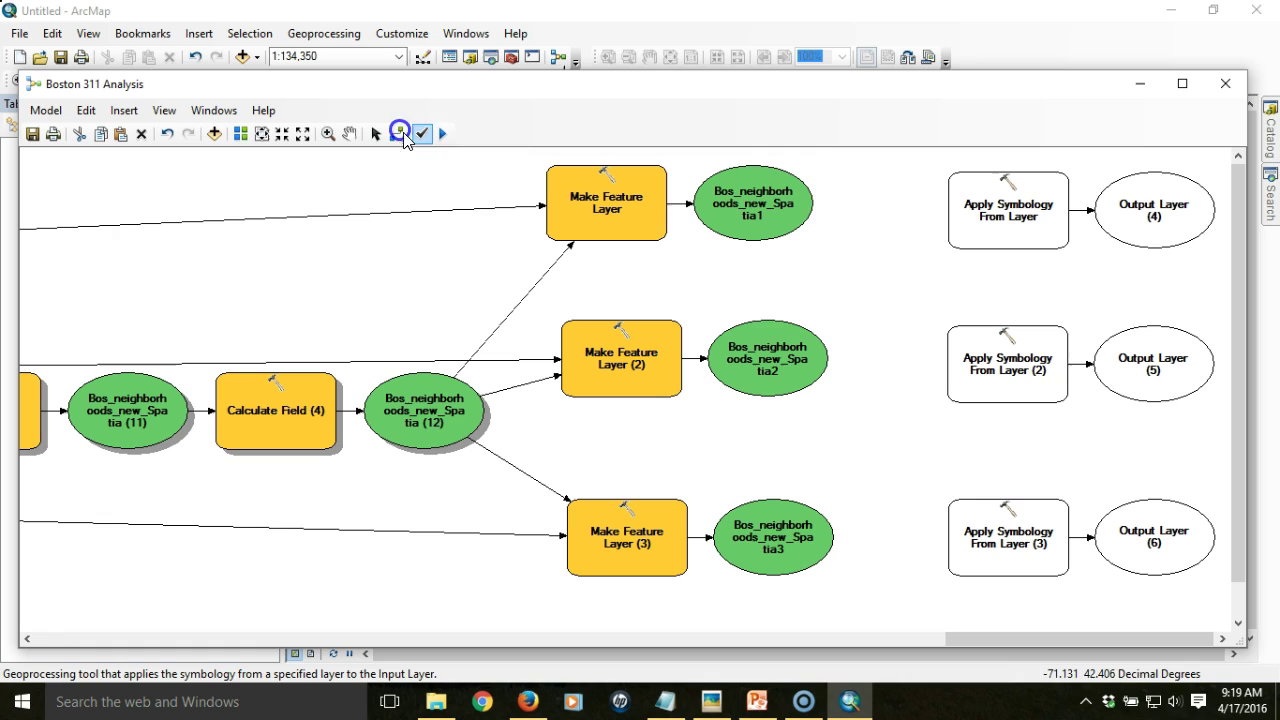
click(770, 203)
click(982, 228)
click(1022, 236)
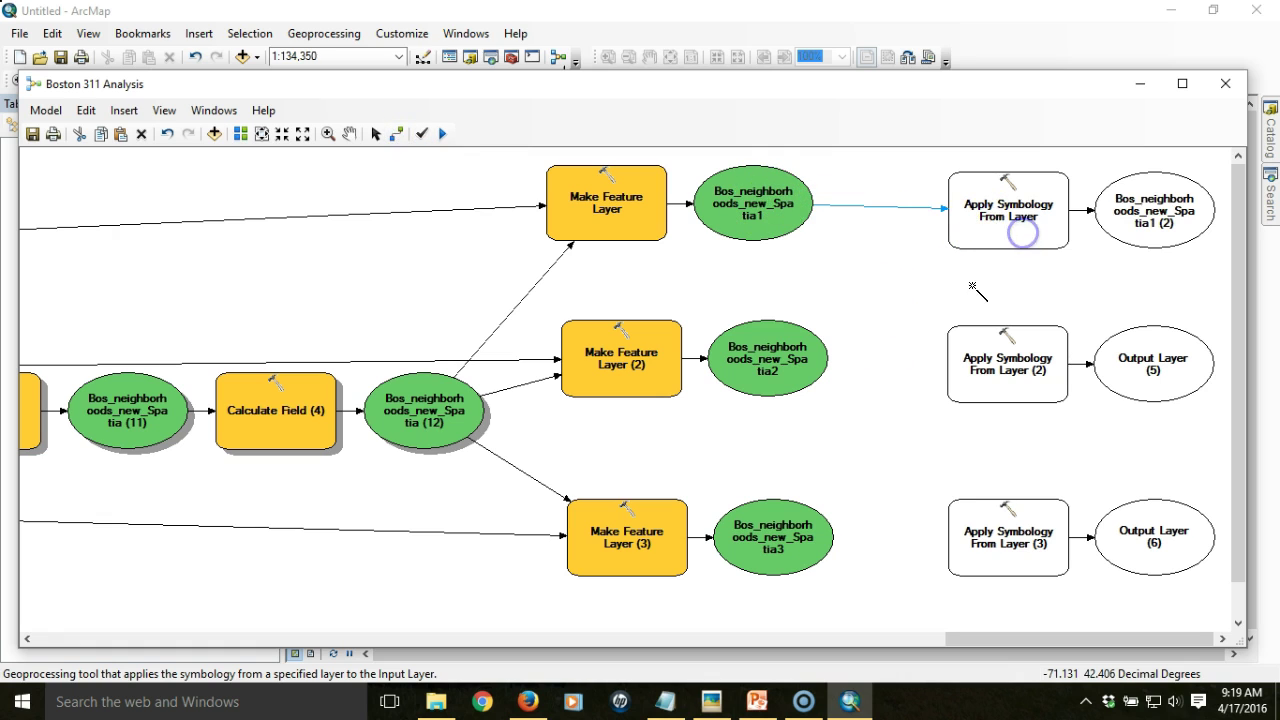
click(770, 357)
click(980, 345)
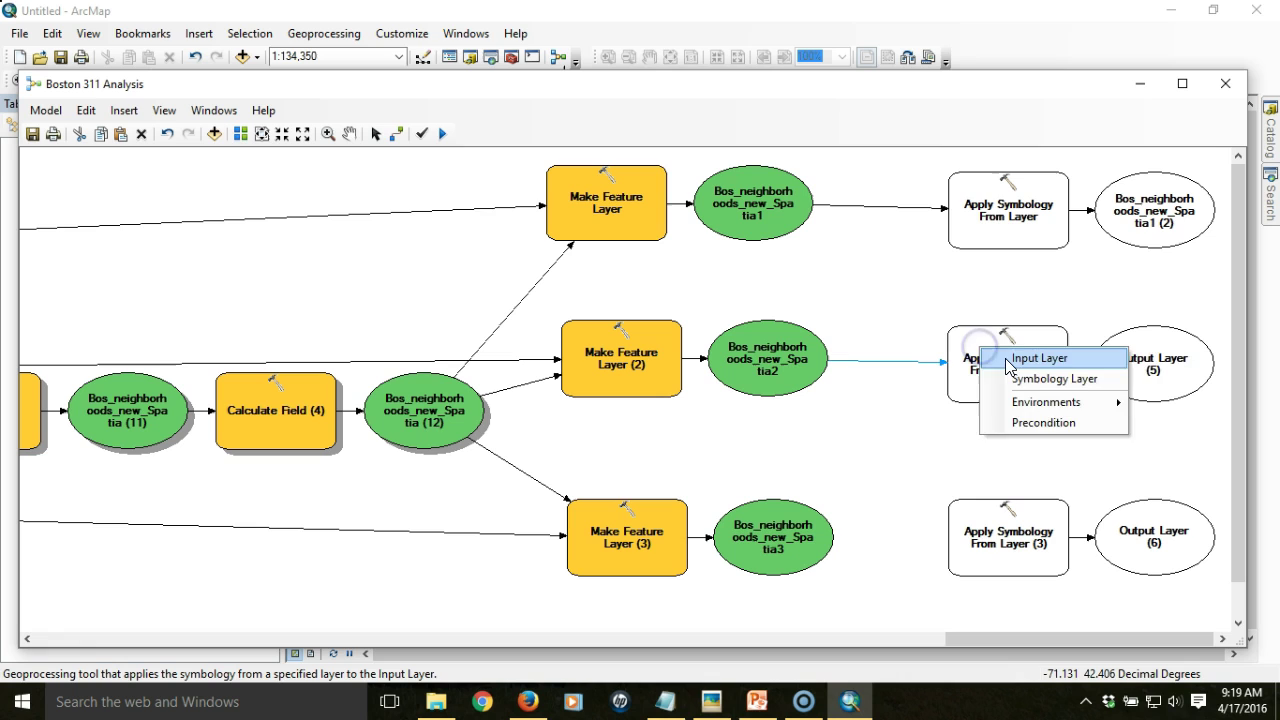
click(1006, 361)
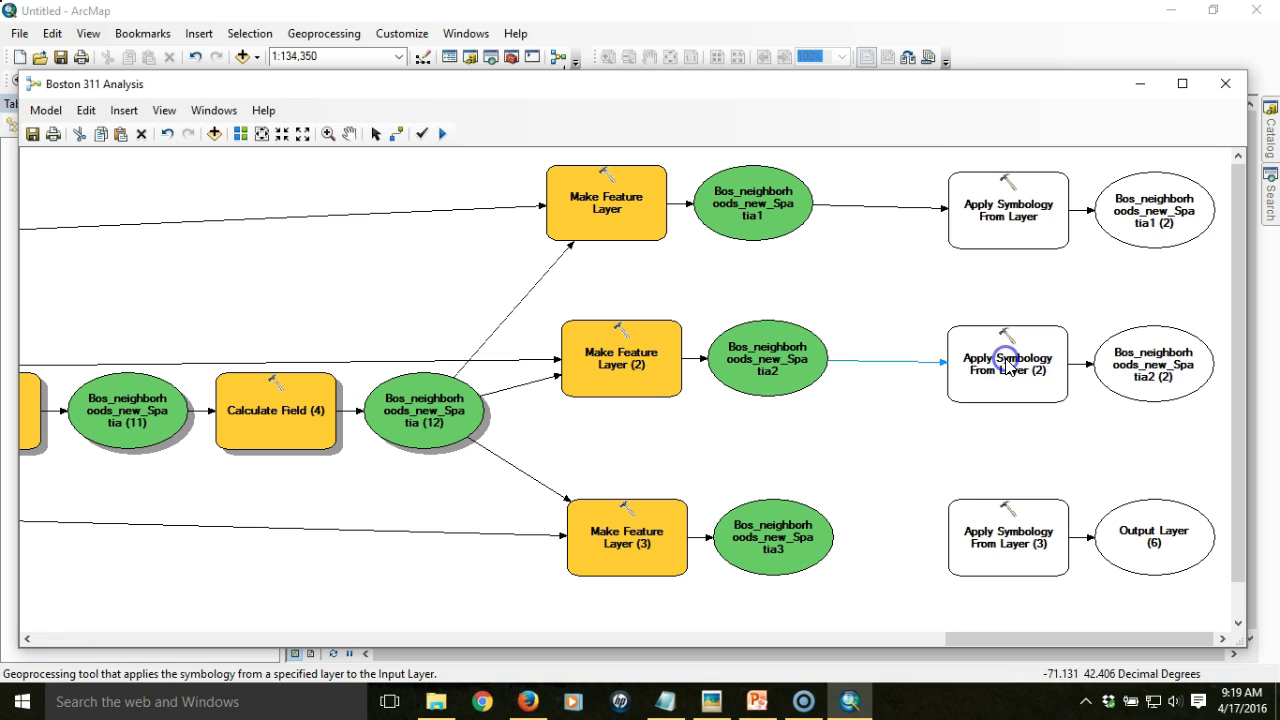
click(782, 553)
click(980, 525)
click(1030, 531)
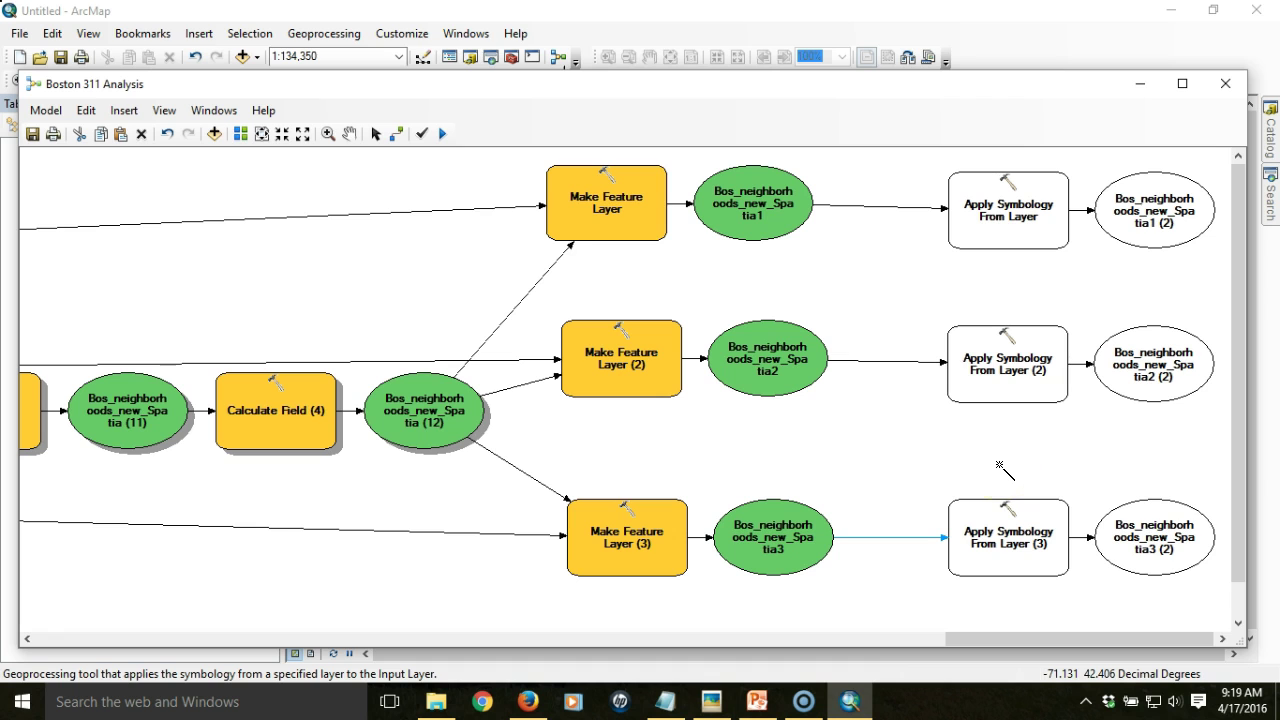
click(384, 134)
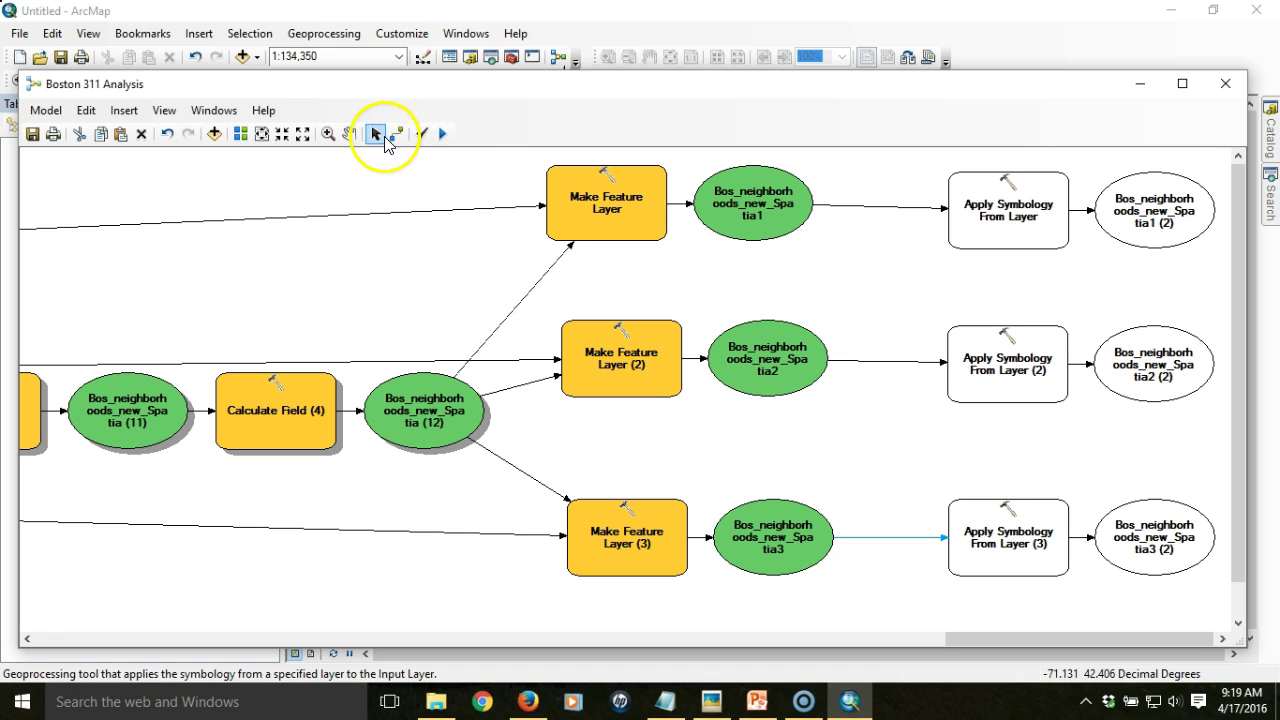
Set the first symbology step's Symbology Layer to Percentage OVERDUE.lyr
double_click(986, 222)
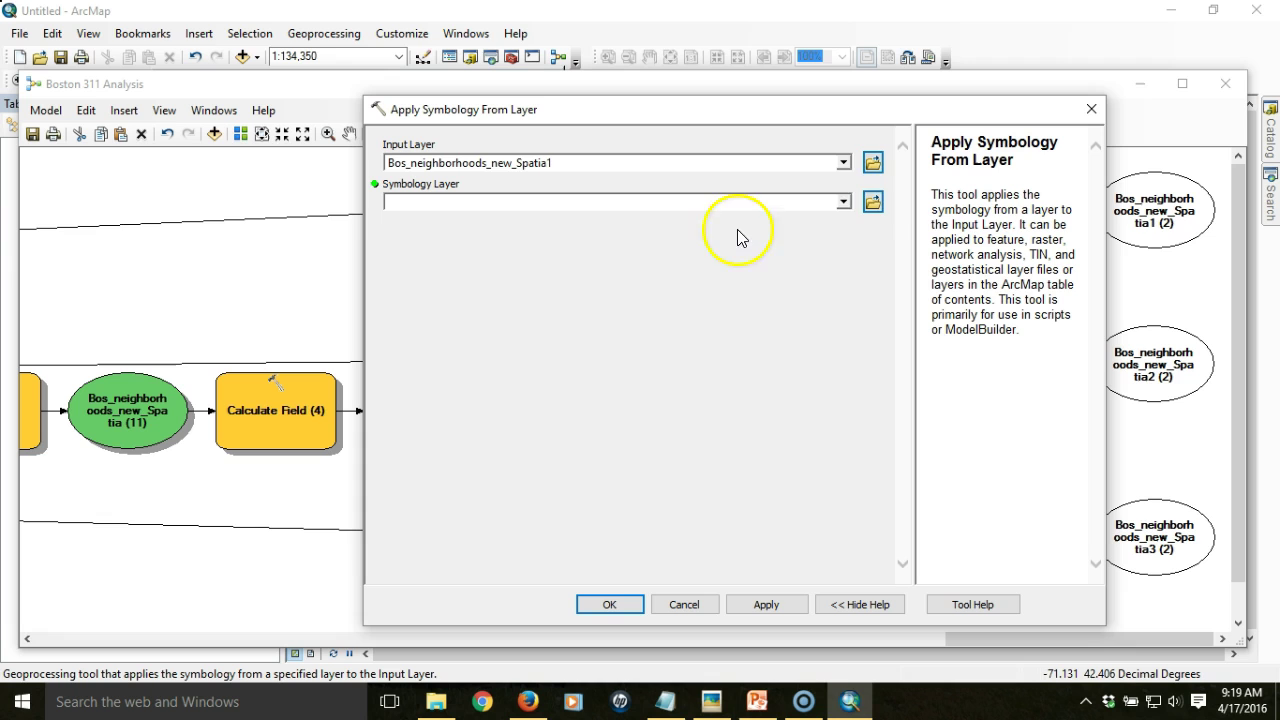
click(873, 203)
click(575, 309)
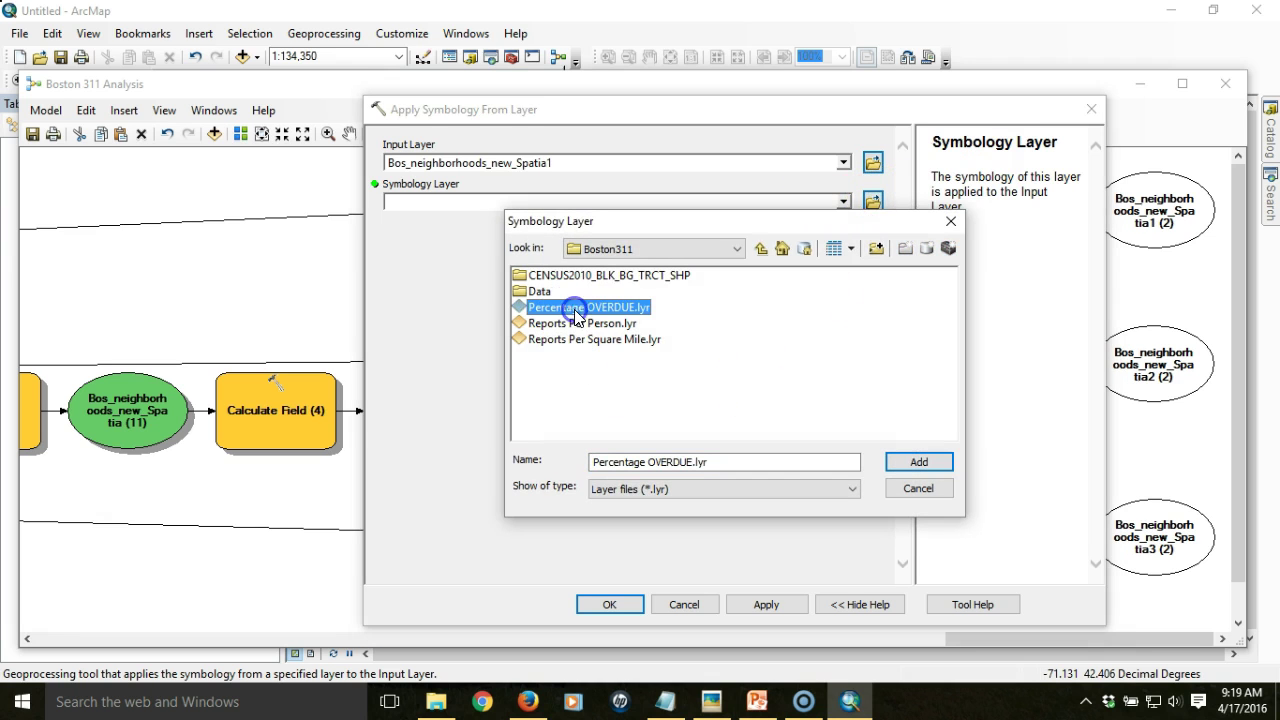
click(918, 464)
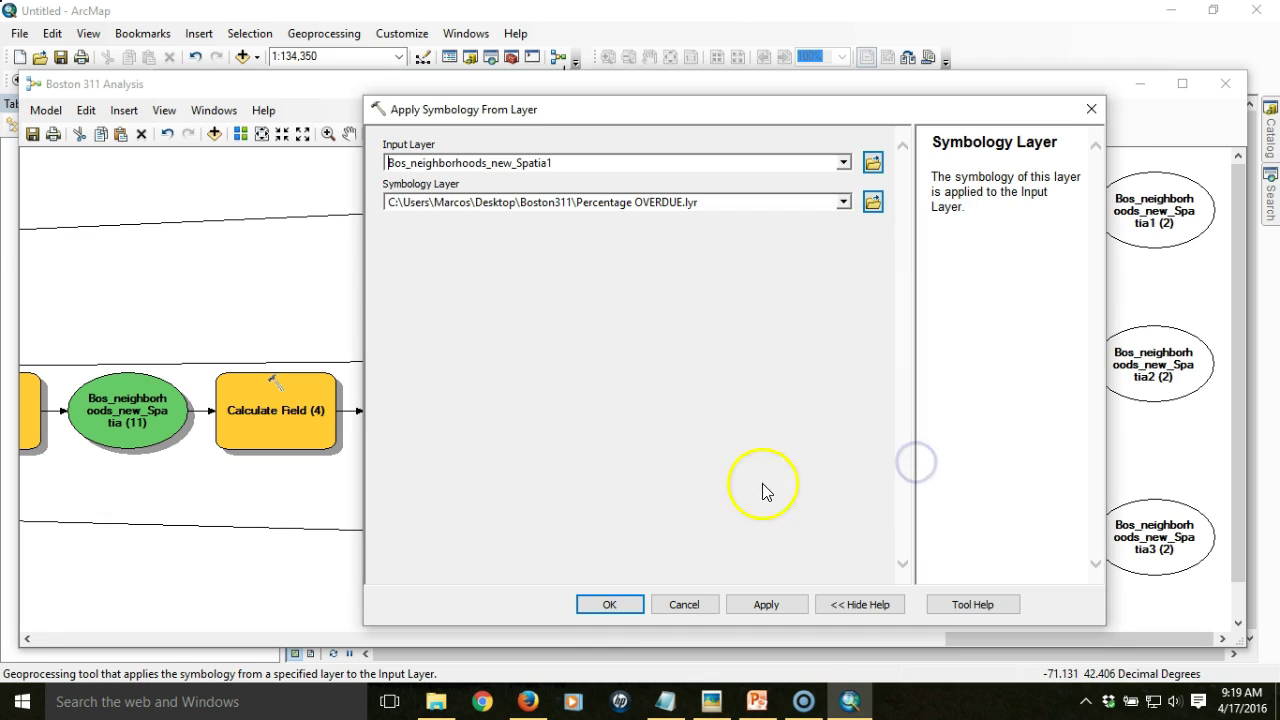
click(607, 605)
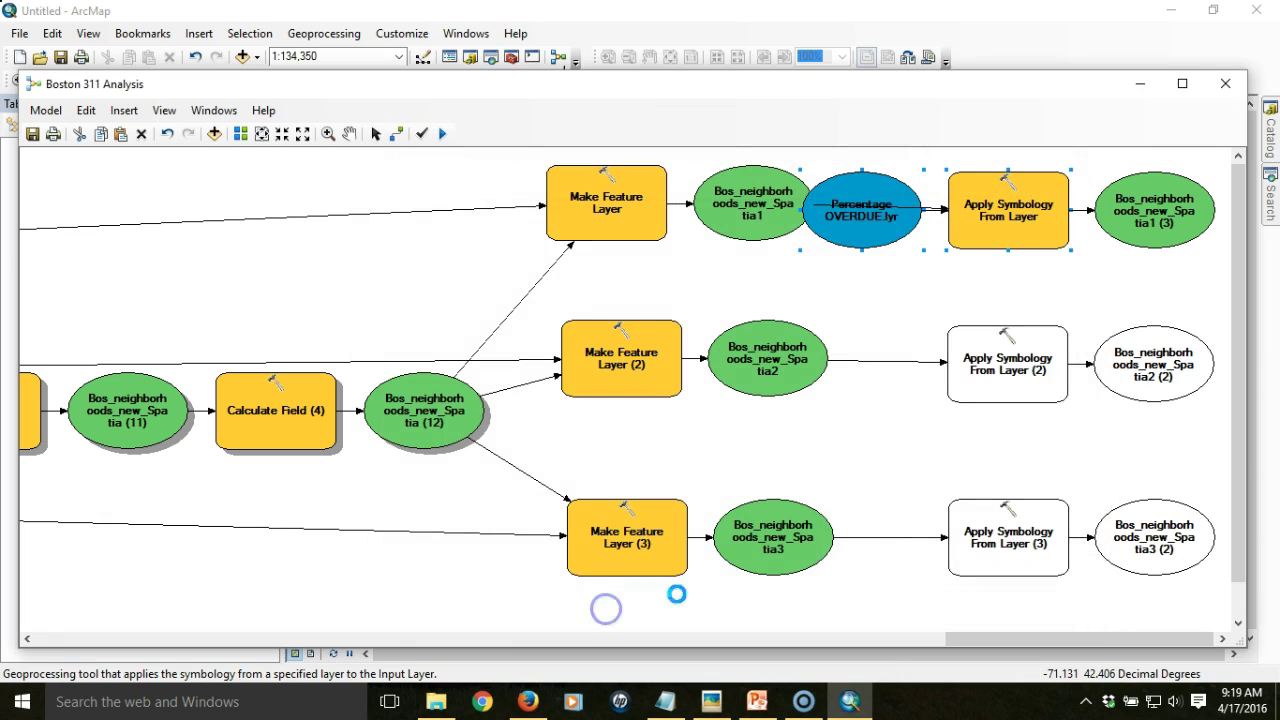
Set the second symbology step's Symbology Layer to Reports Per Person.lyr
double_click(1003, 366)
click(873, 201)
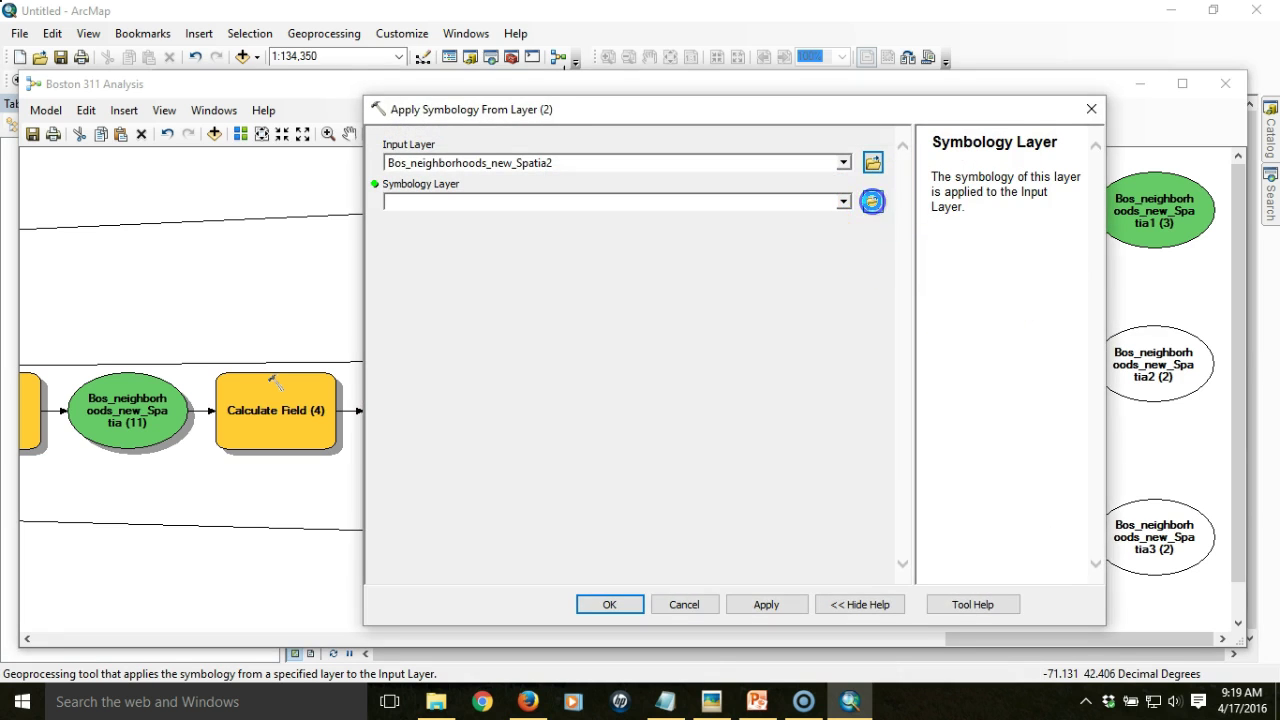
click(610, 324)
click(915, 464)
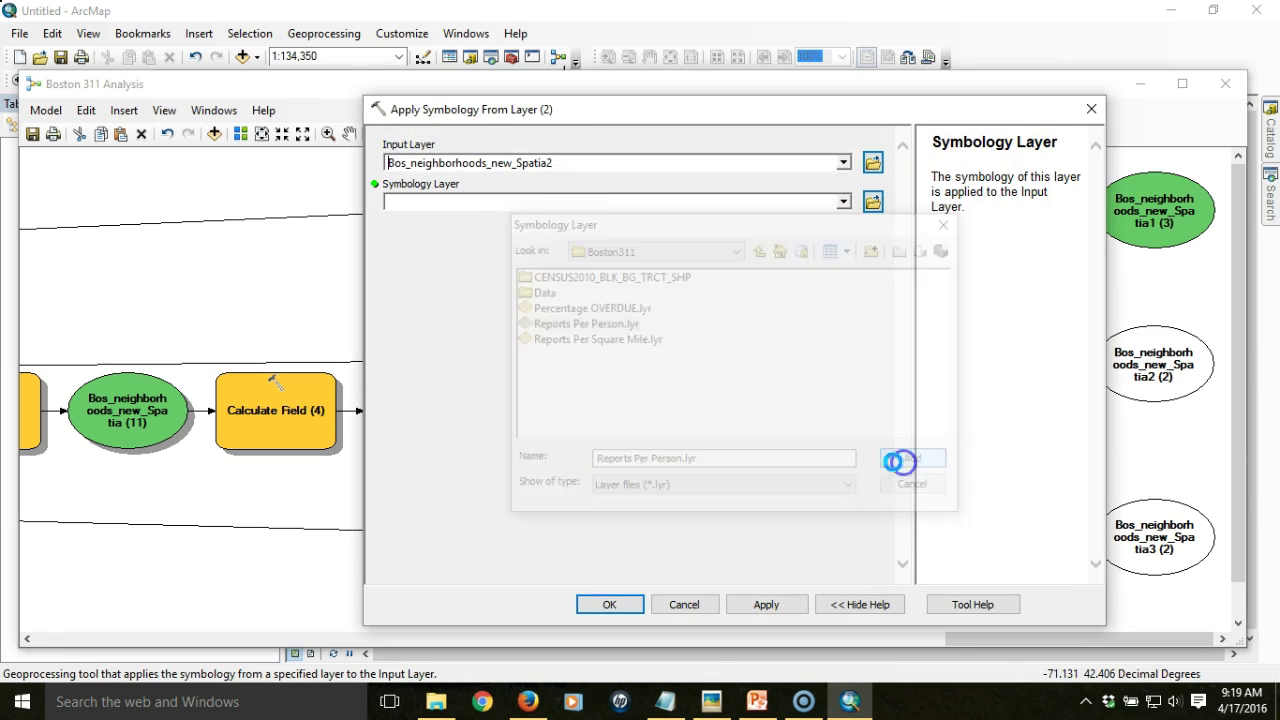
click(609, 604)
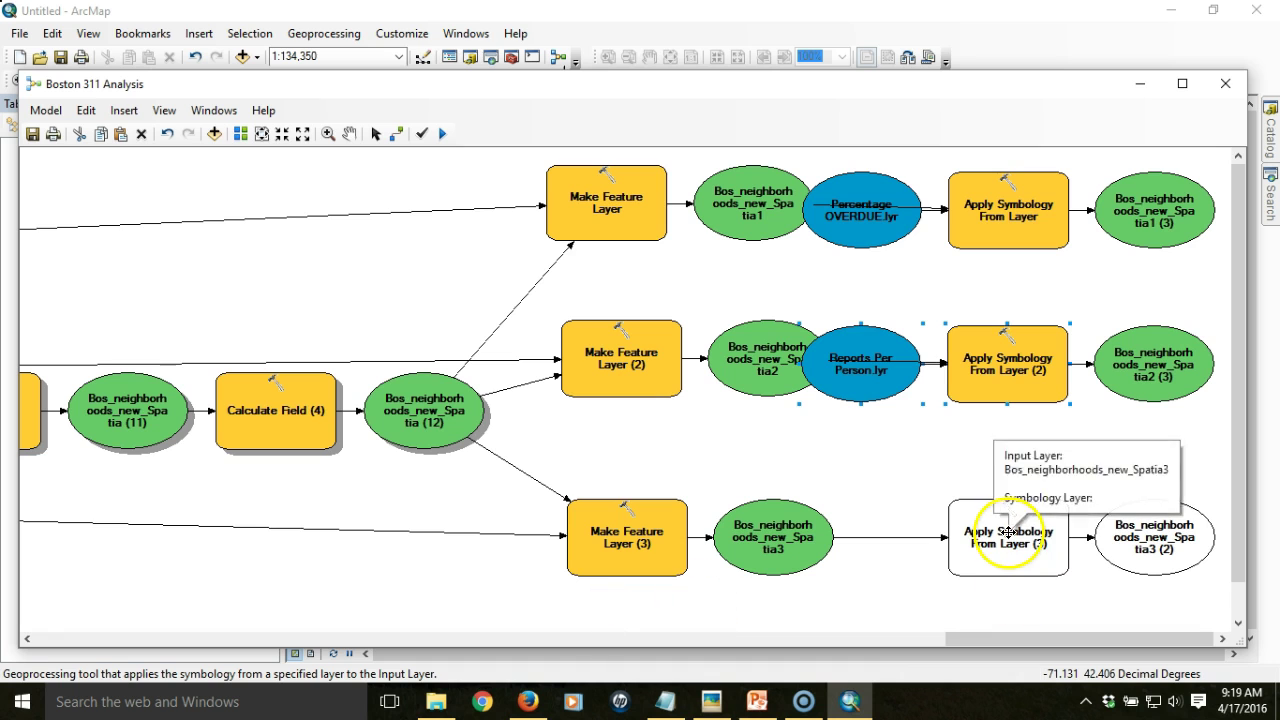
Set the third symbology step's Symbology Layer to Reports Per Square Mile.lyr
double_click(1003, 535)
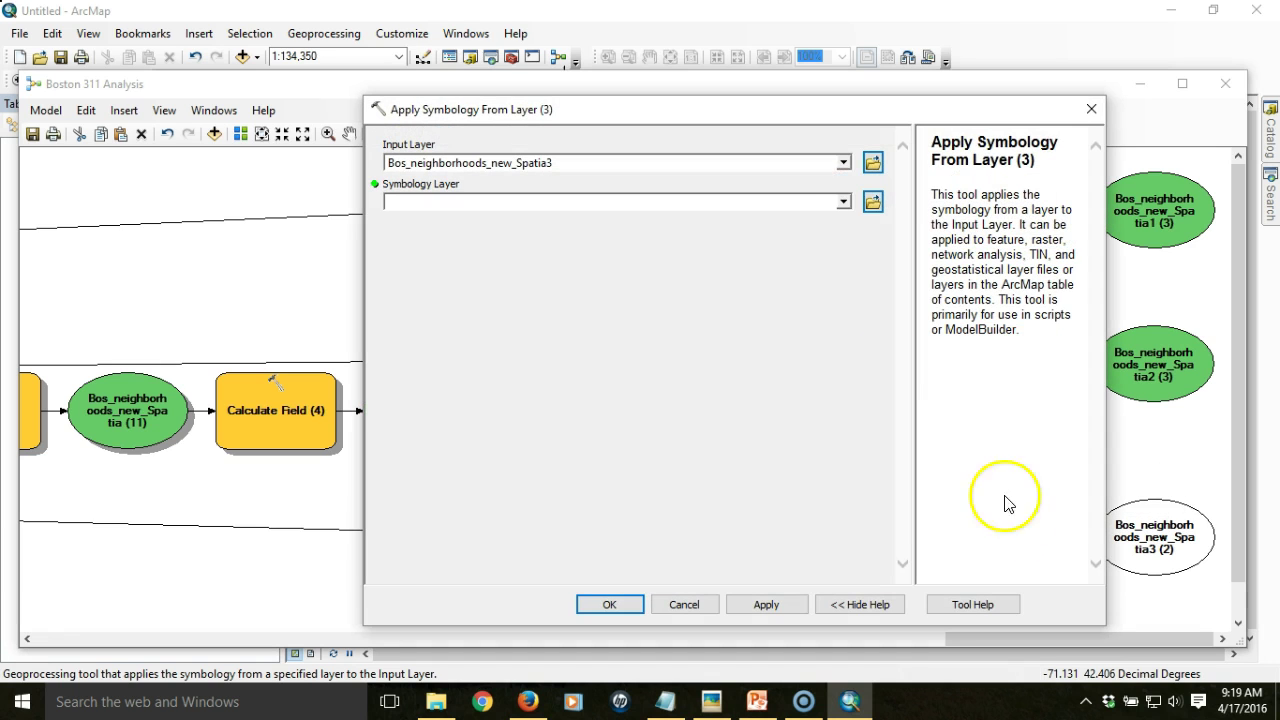
click(873, 201)
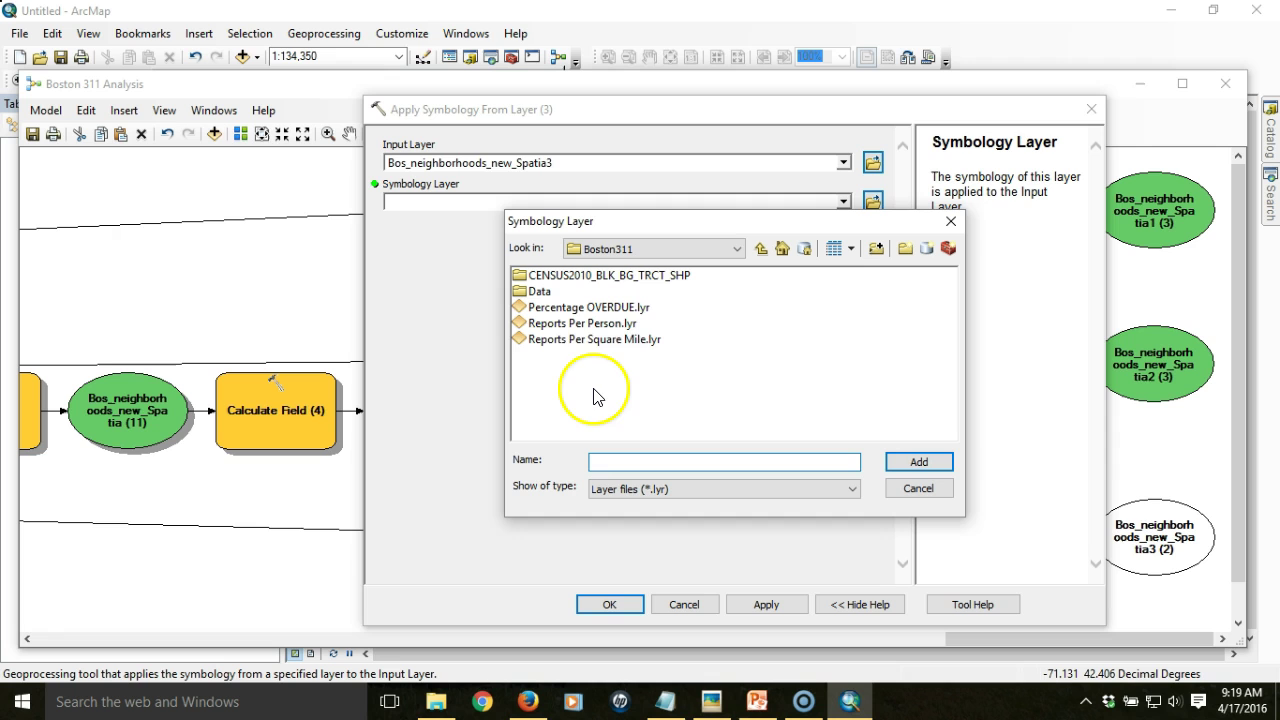
click(592, 341)
click(912, 465)
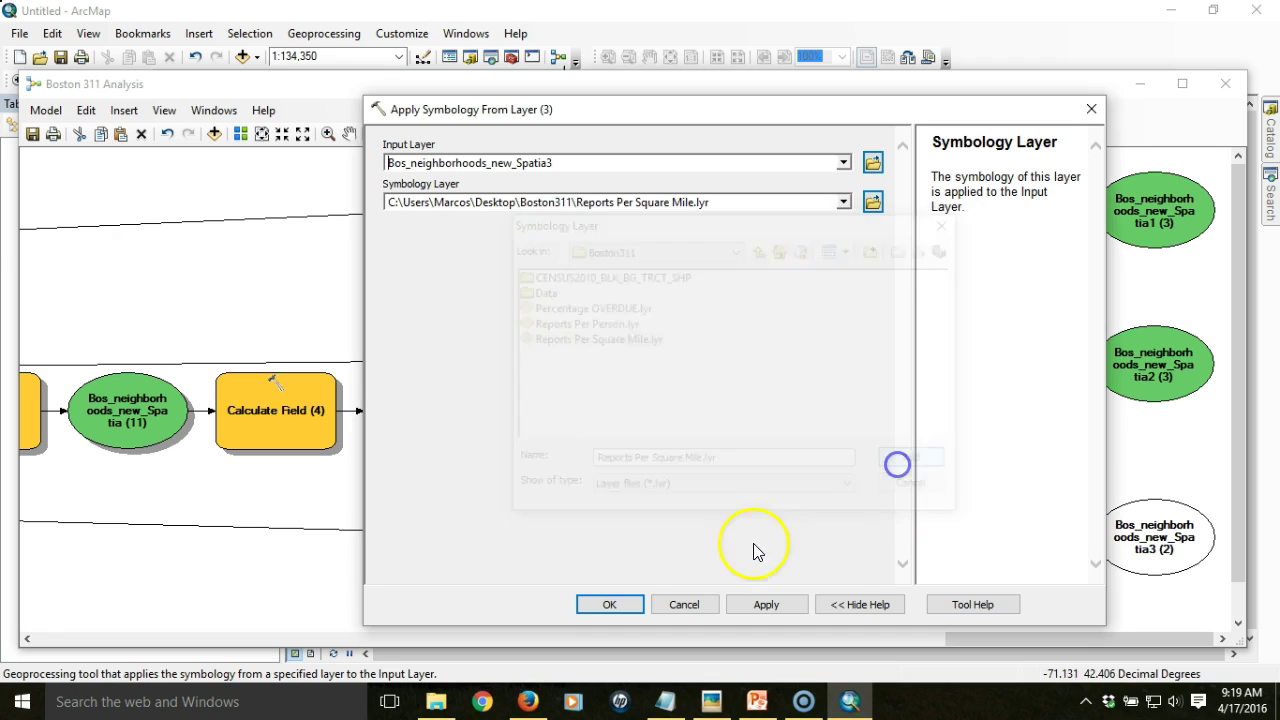
click(609, 605)
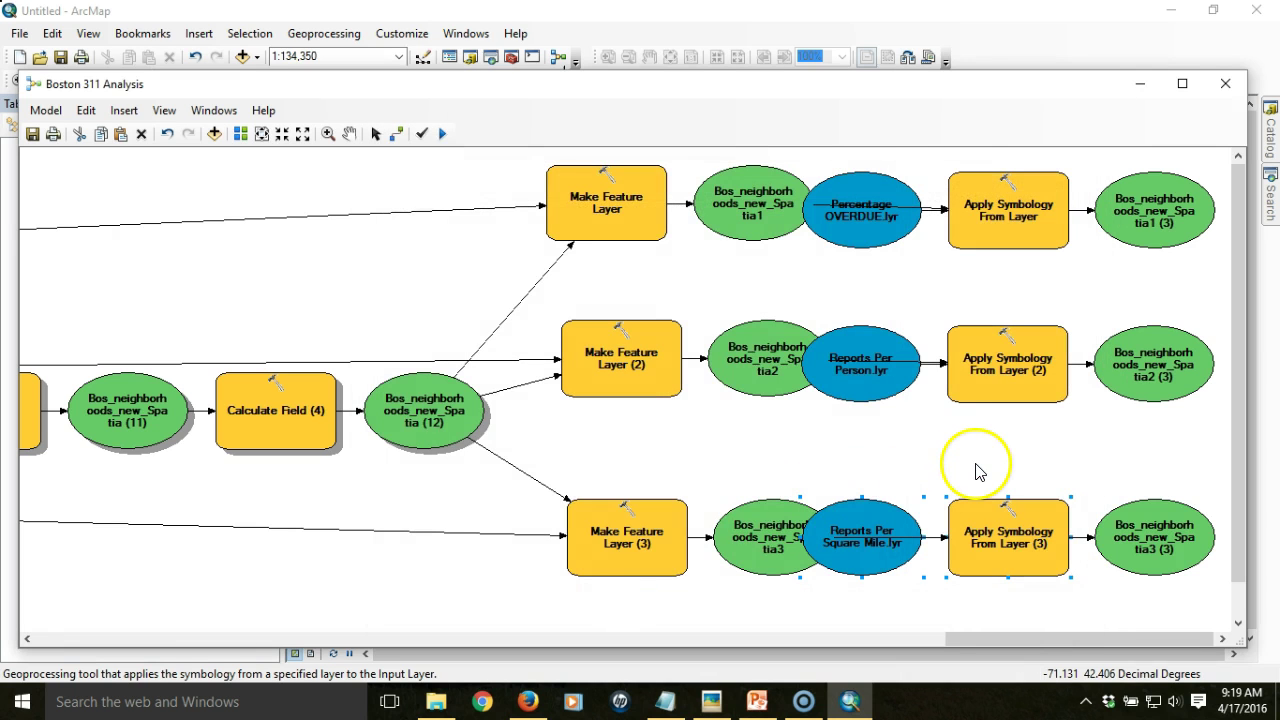
Auto-arrange the model diagram and zoom out to see all three branches
click(241, 134)
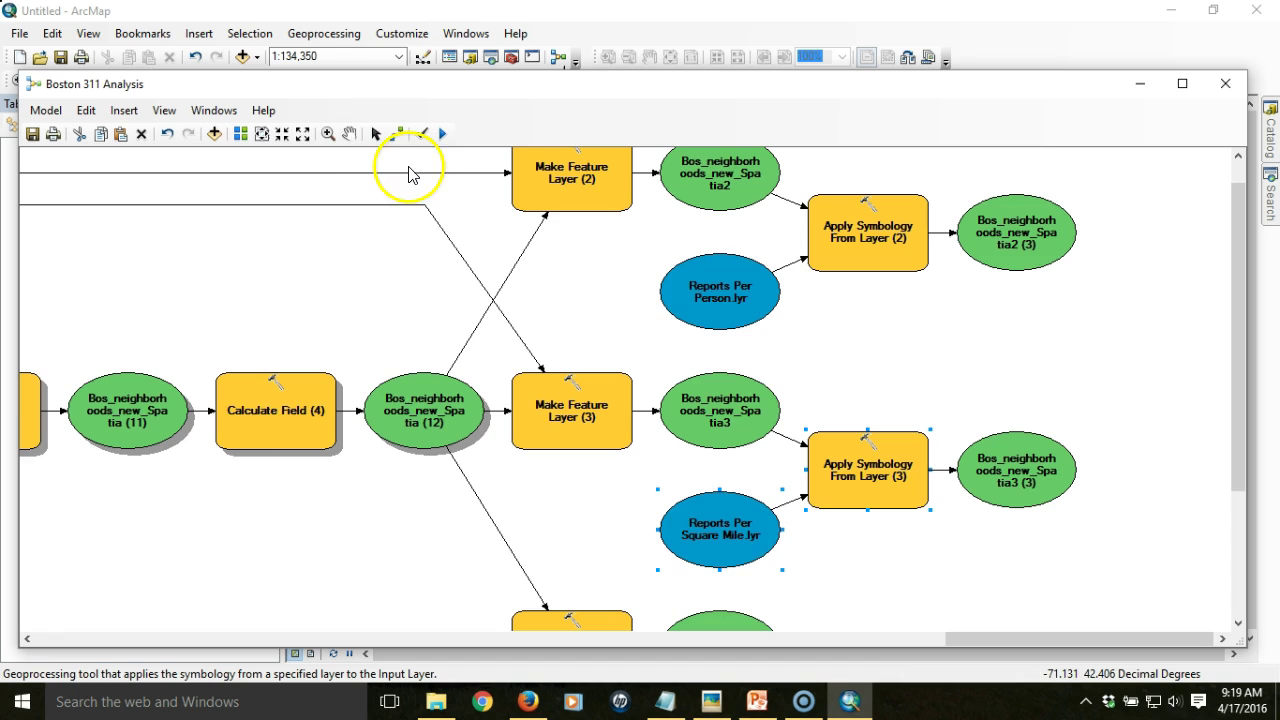
click(302, 133)
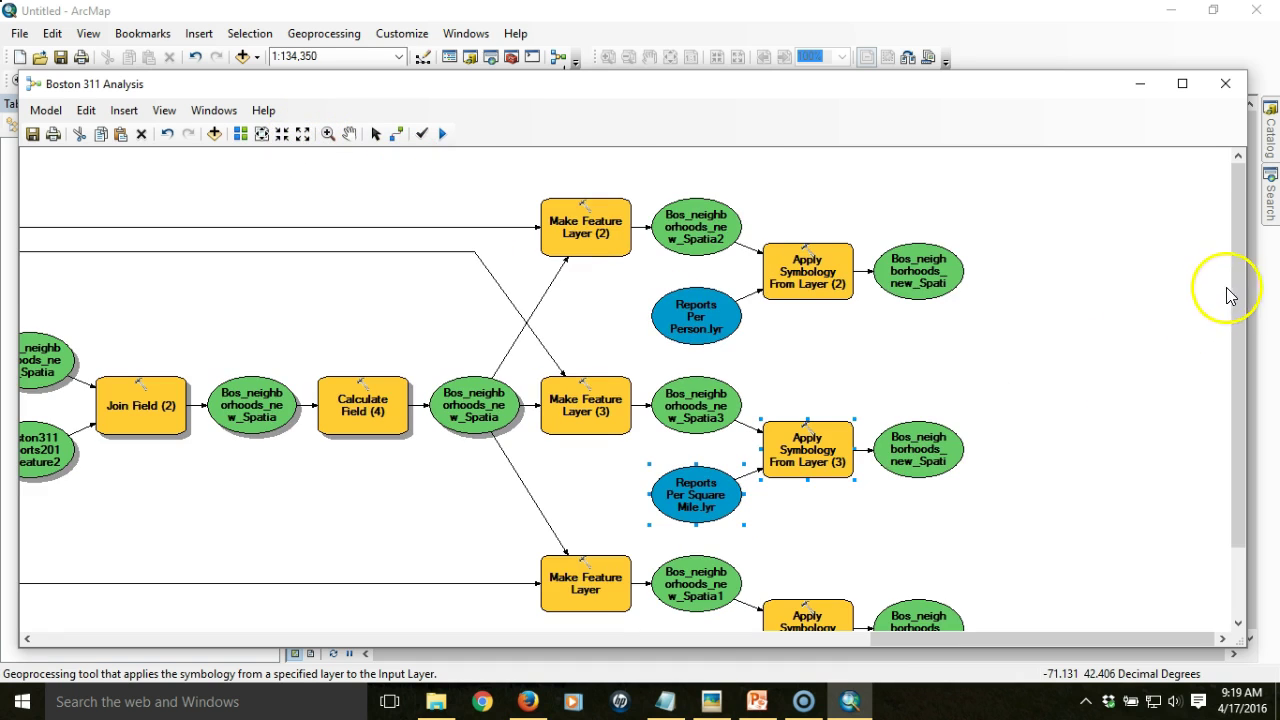
drag(1238, 277, 1238, 297)
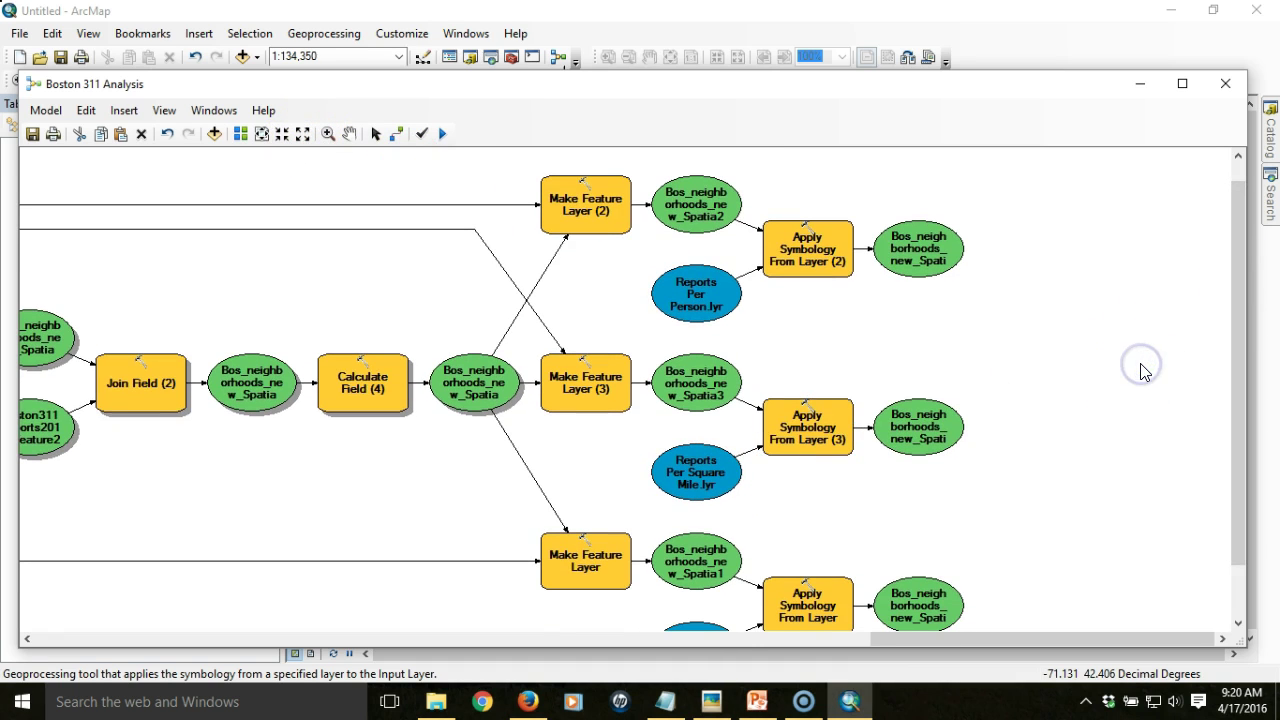
drag(1236, 346, 1238, 362)
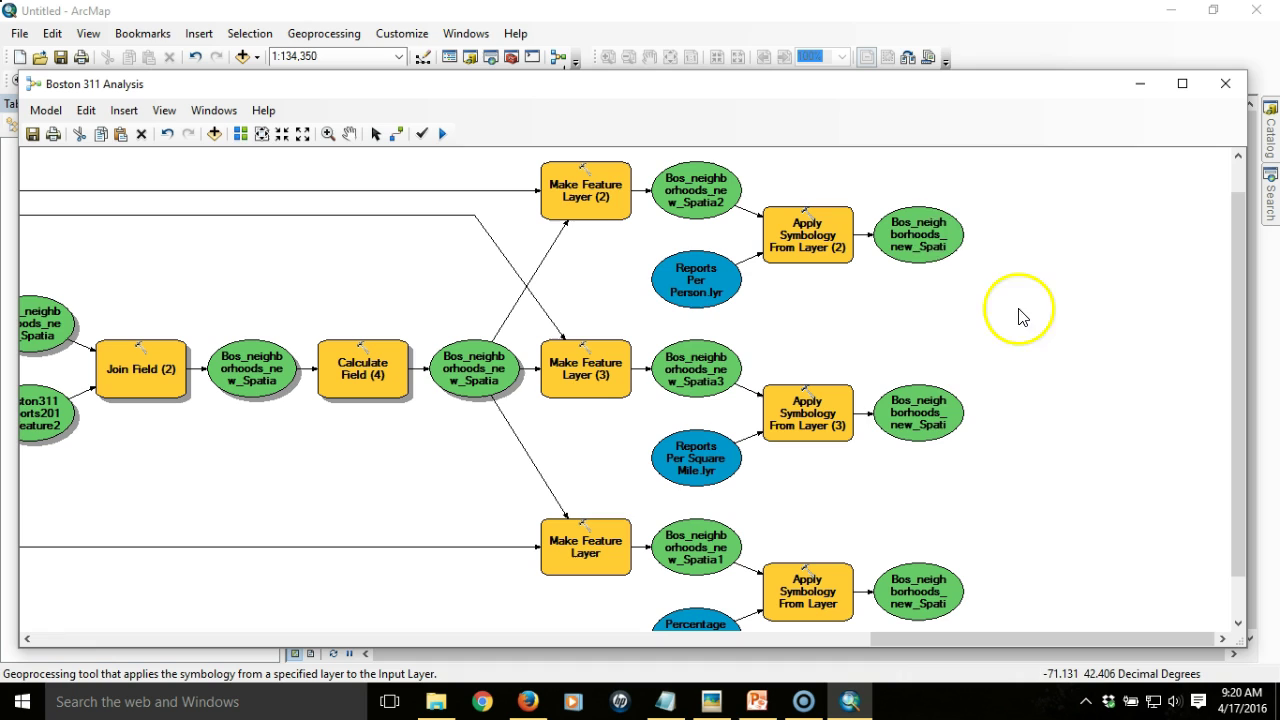
Mark the top, middle and bottom output layers as Add To Display
right_click(950, 235)
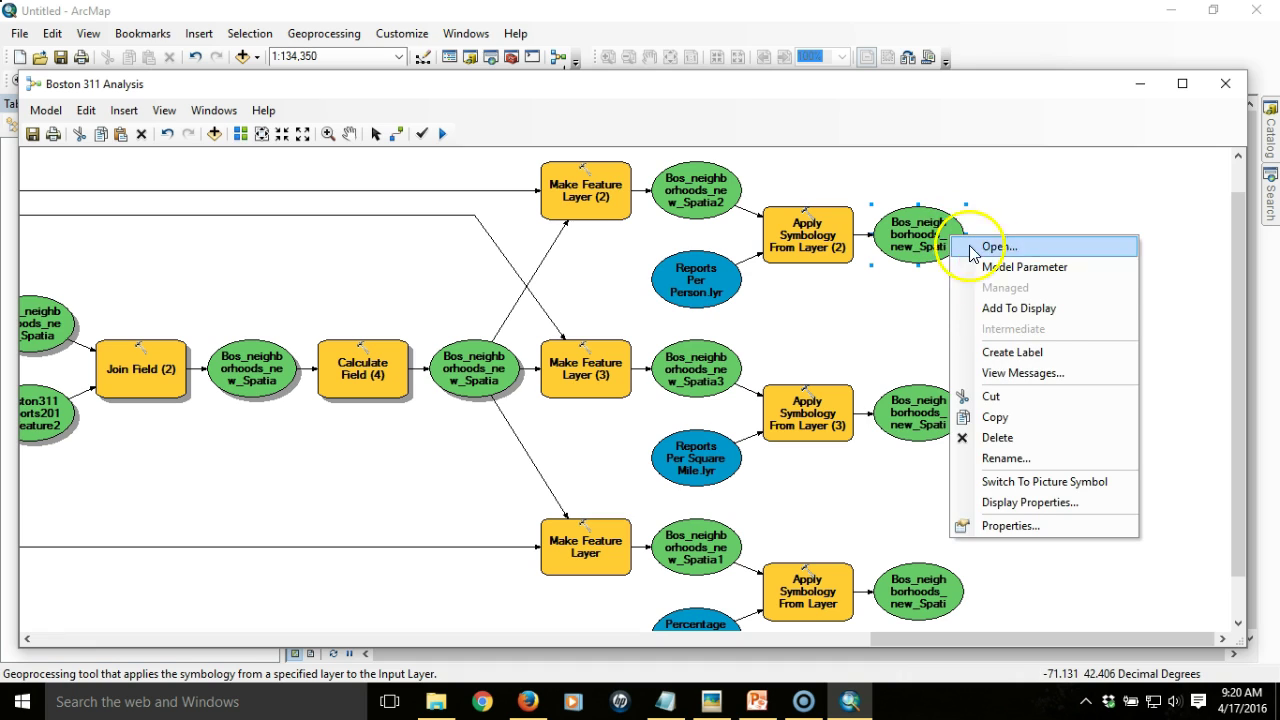
click(1020, 308)
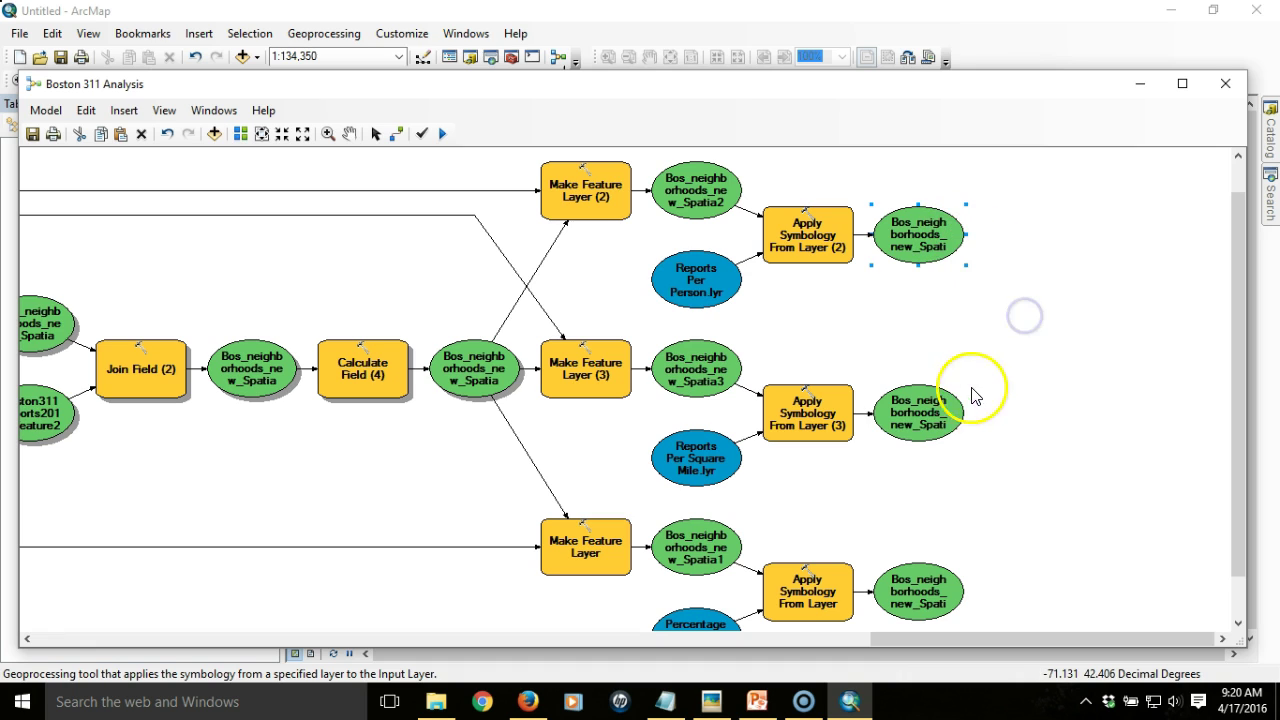
click(923, 408)
right_click(935, 412)
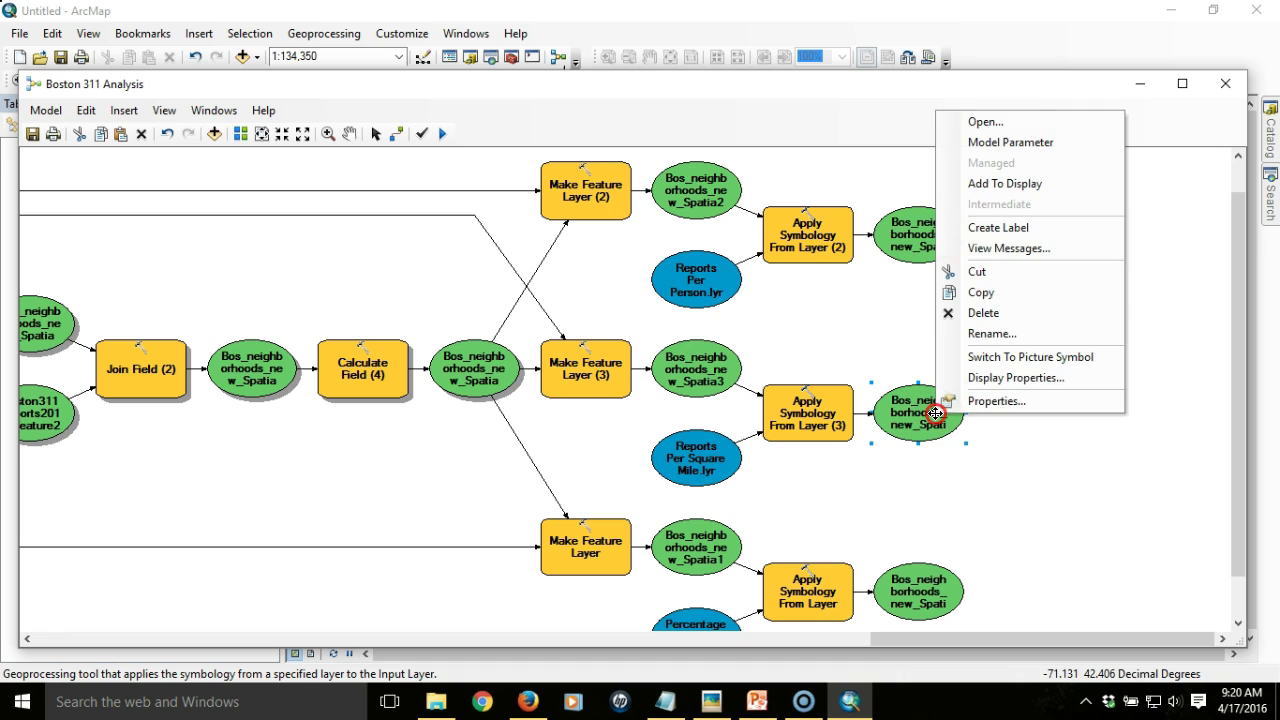
click(1054, 185)
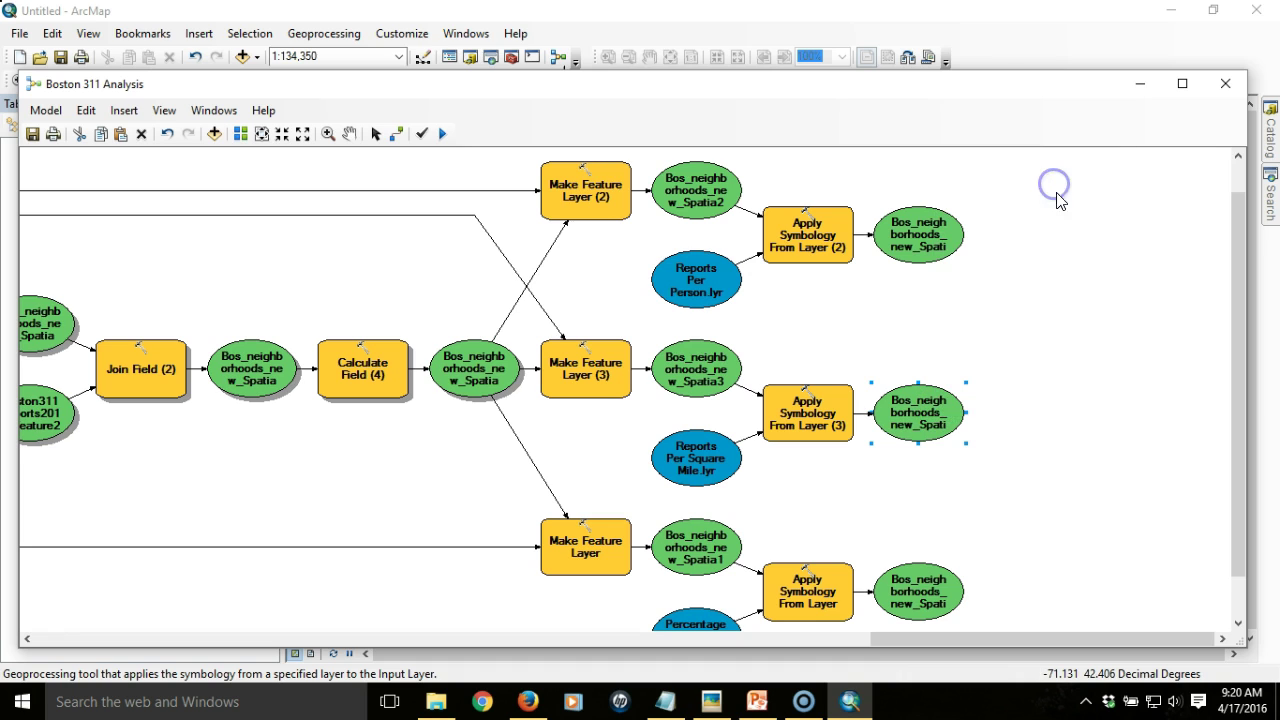
click(933, 584)
right_click(933, 584)
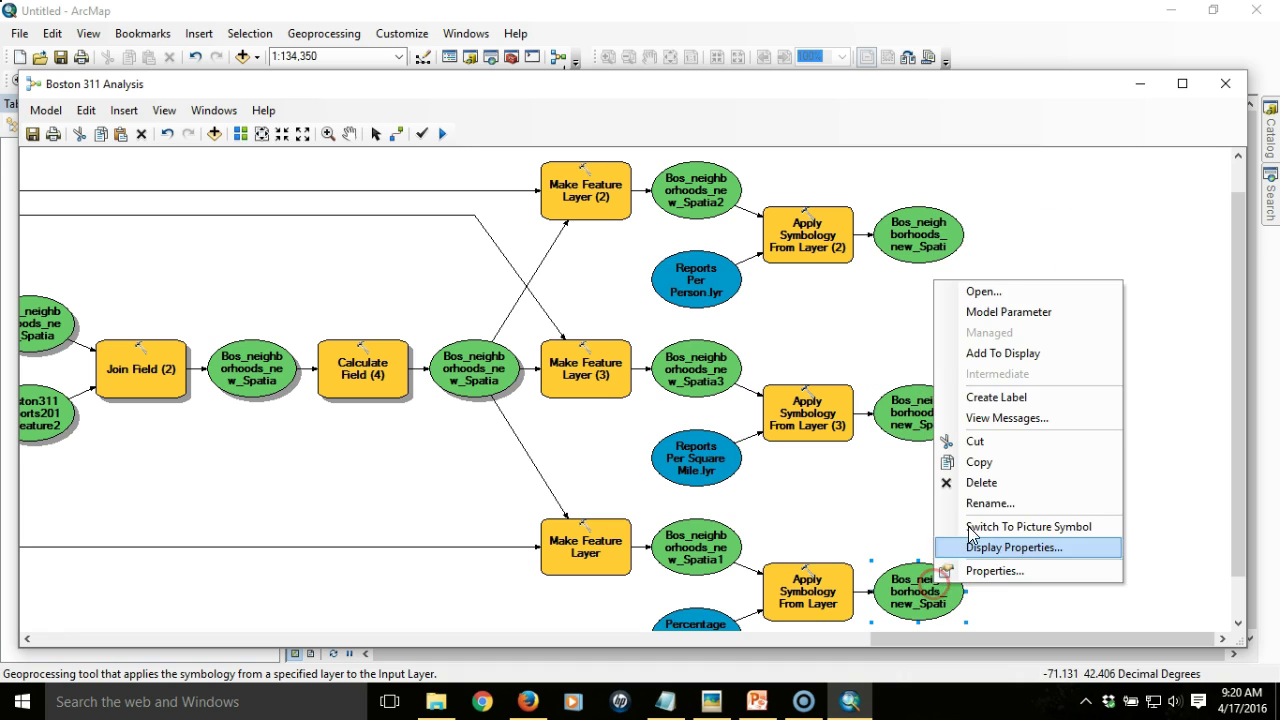
click(1023, 358)
click(1071, 404)
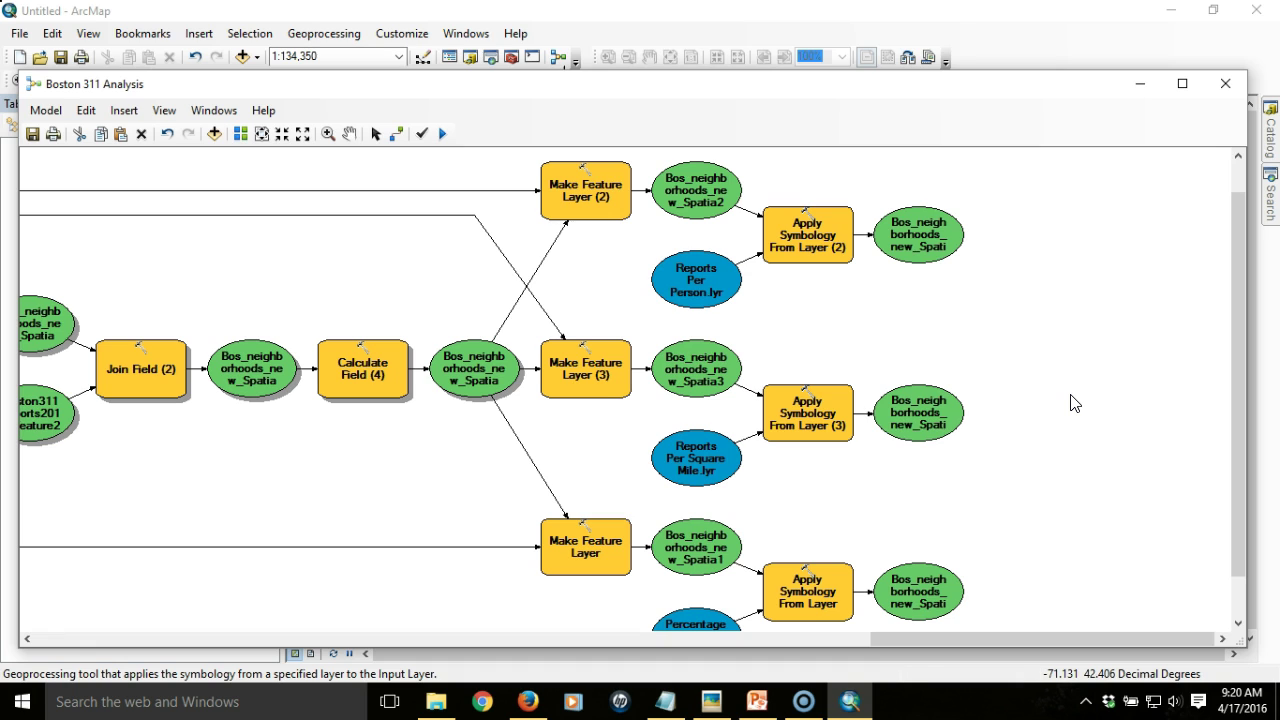
Narrow the model window, close ArcToolbox, and run the Boston 311 Analysis model to completion
click(885, 649)
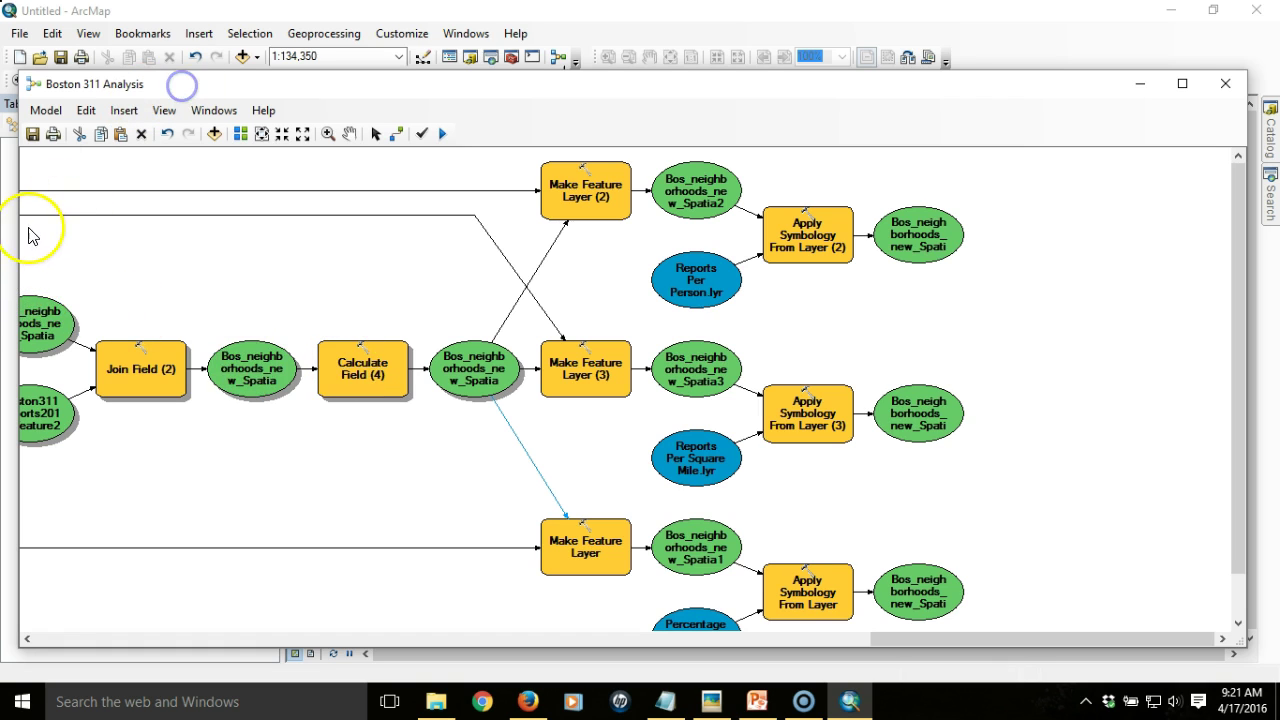
drag(16, 231, 299, 231)
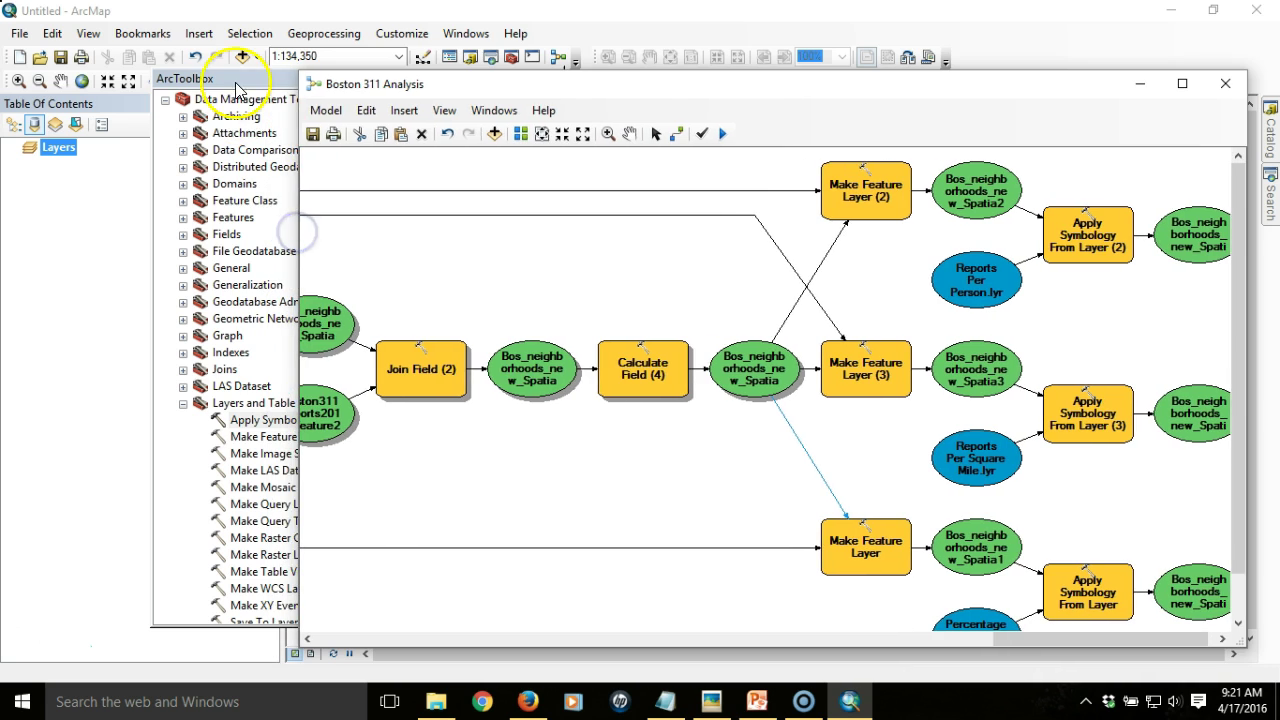
click(237, 90)
click(551, 77)
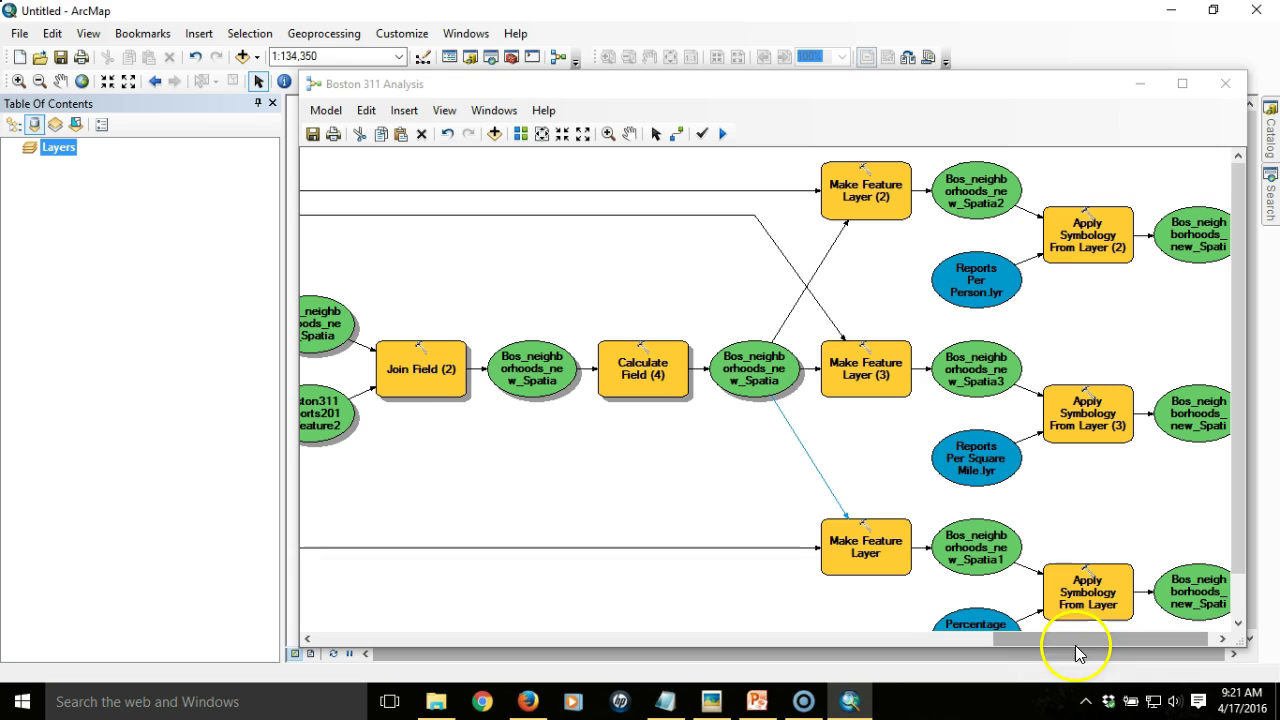
drag(1075, 645, 1098, 640)
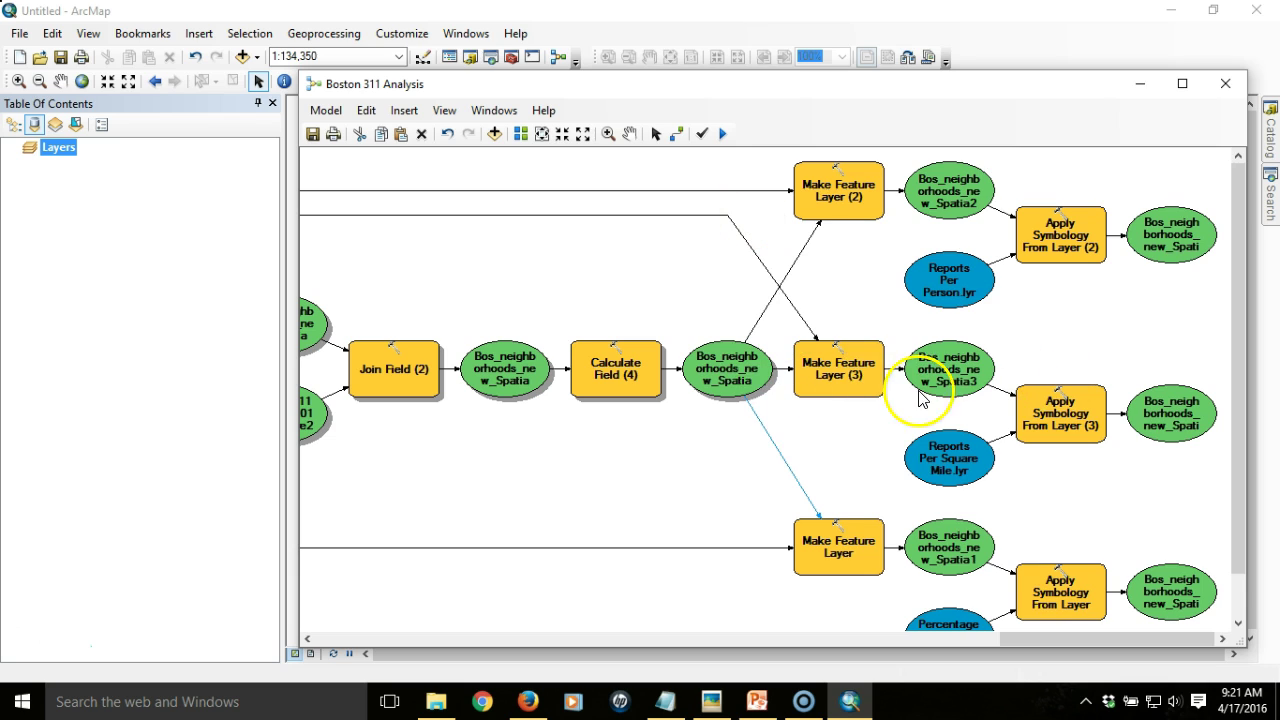
click(723, 134)
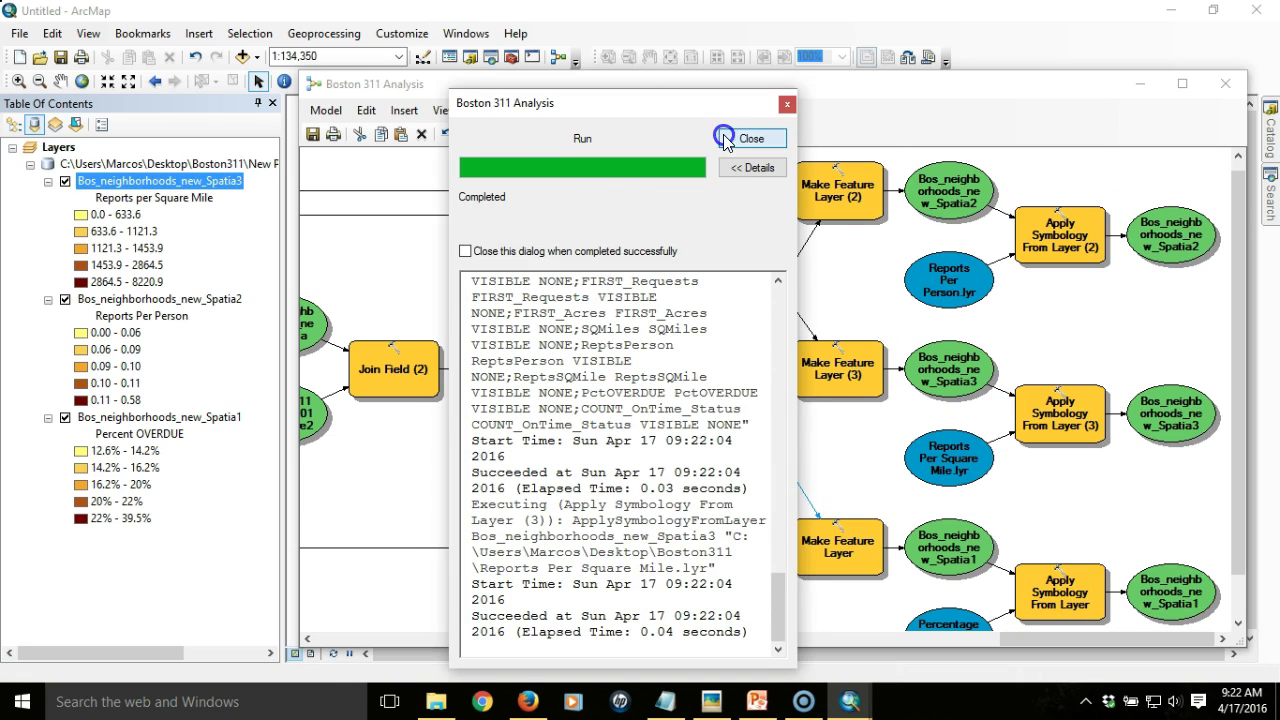
click(725, 141)
Minimize the model window and hide the Reports per Square Mile and Reports Per Person layers
click(1140, 84)
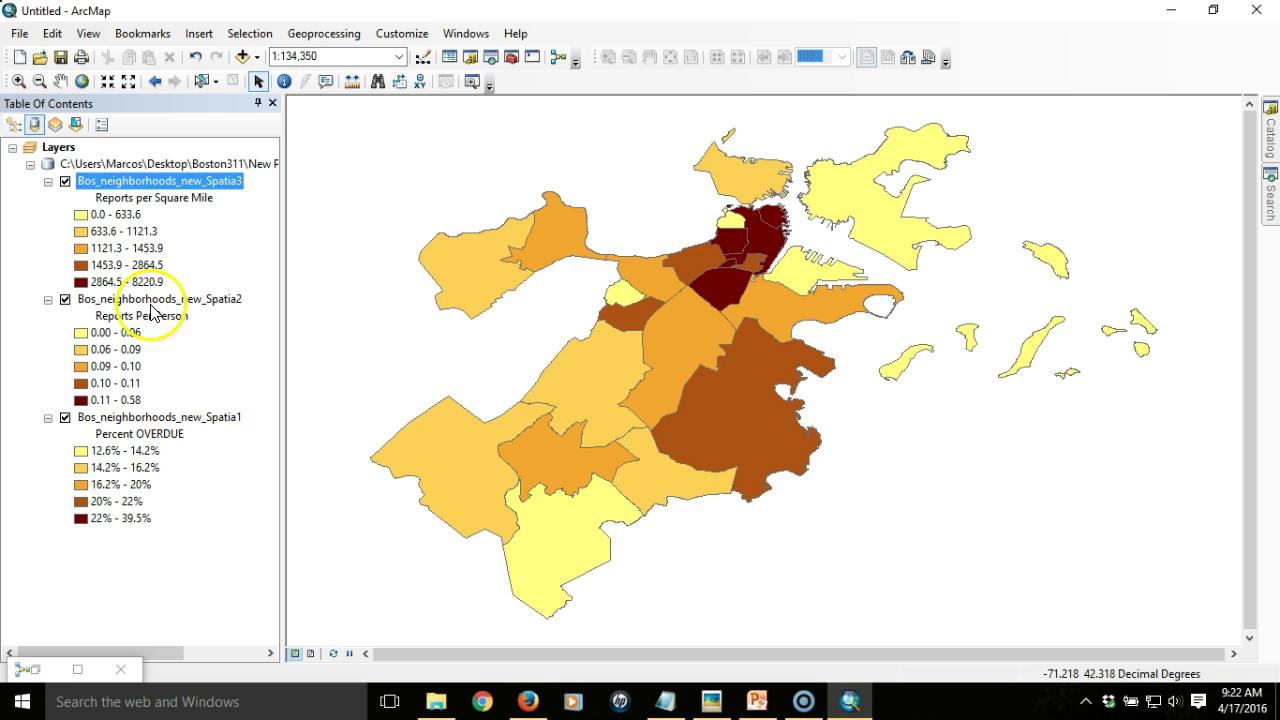
click(65, 181)
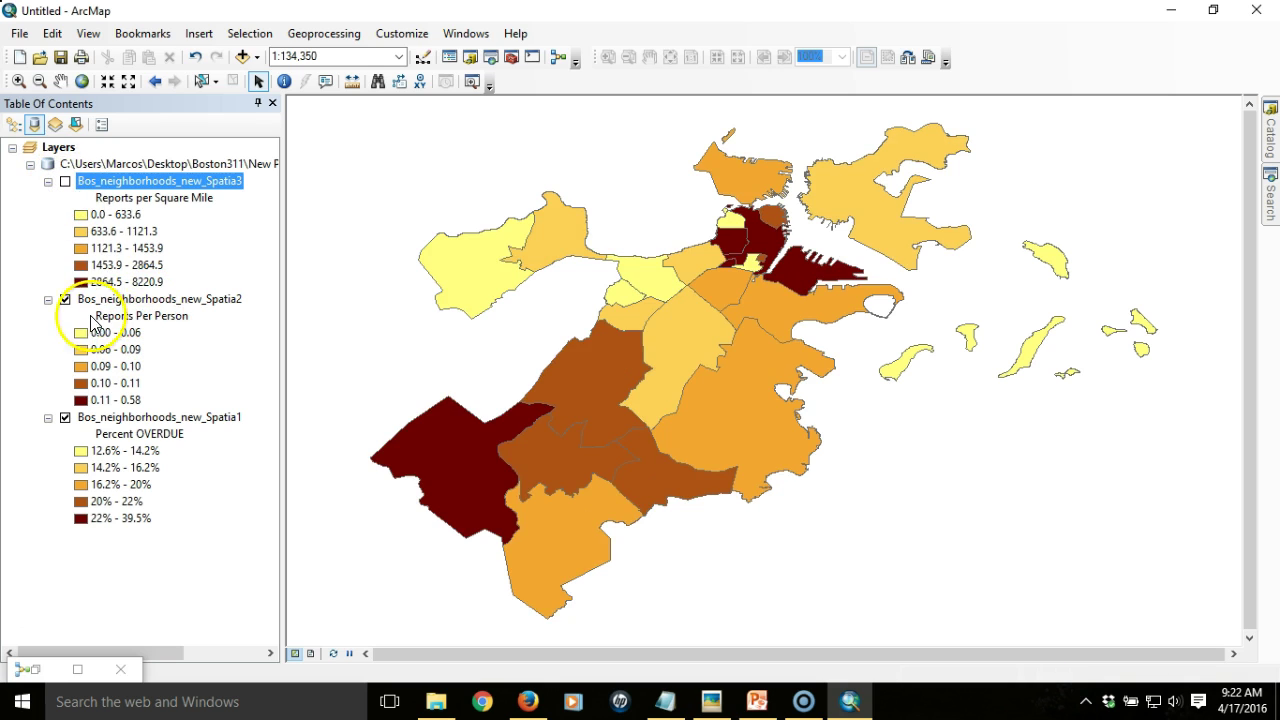
click(65, 299)
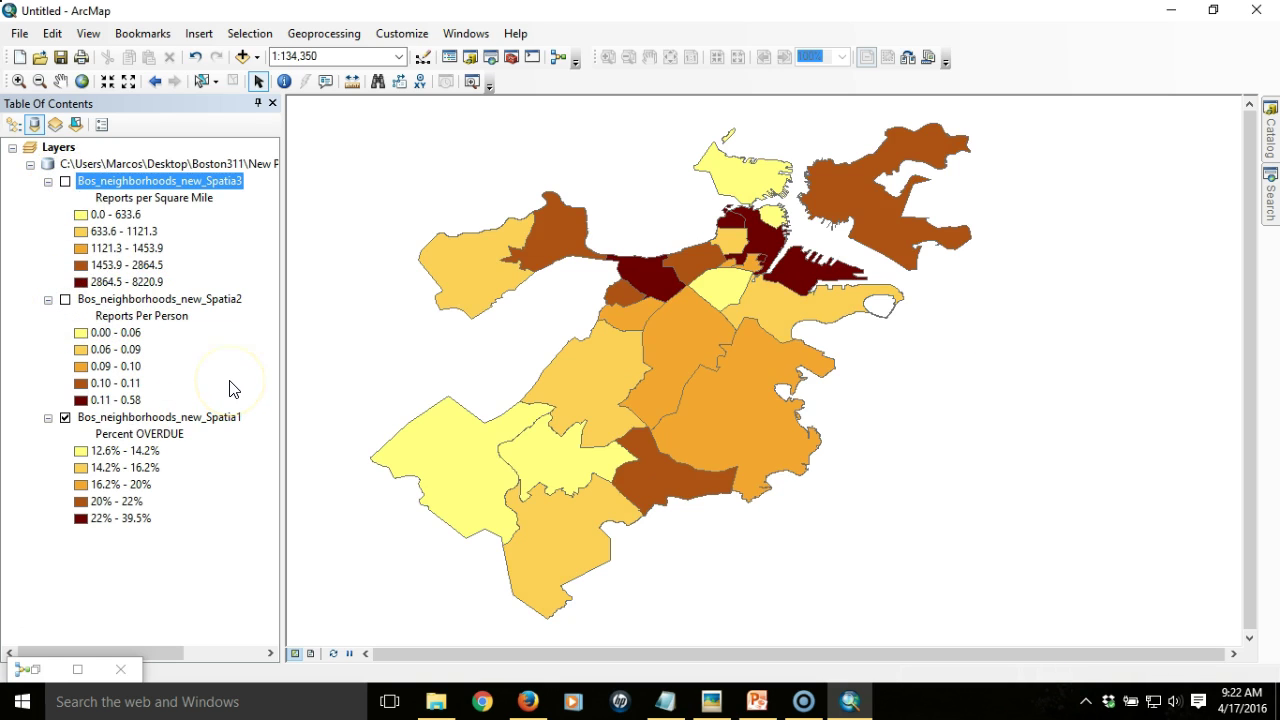